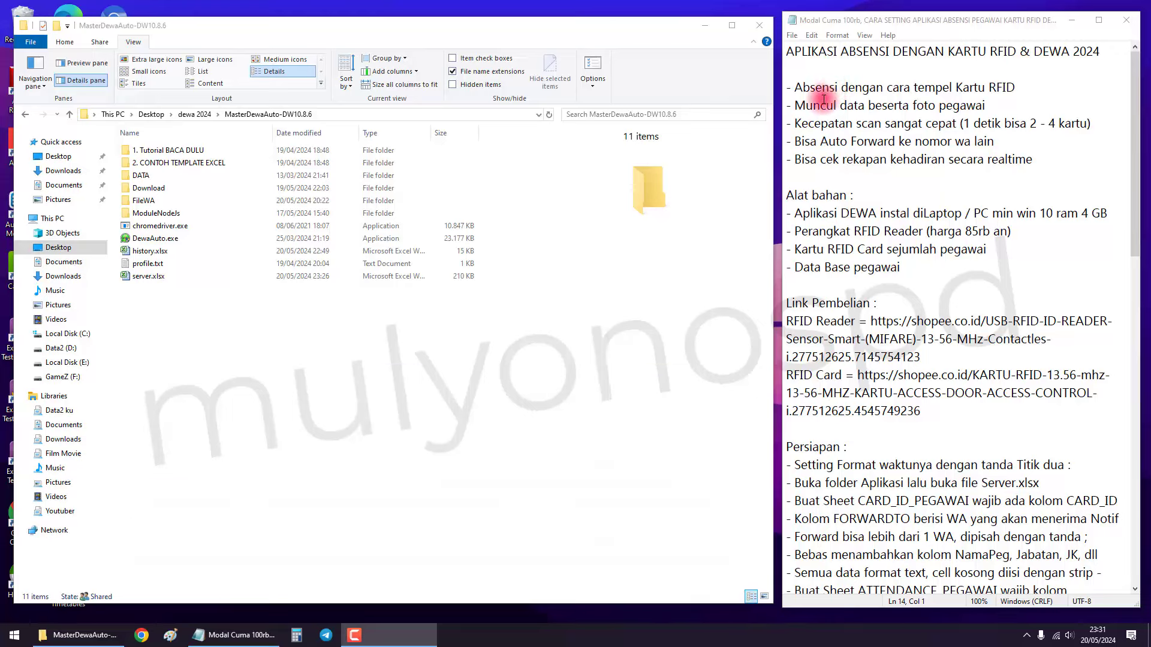
# Highlight the setup notes on employee photos, scan speed, employee database, RFID purchase links and colon time format.
pyautogui.moveTo(805, 107); pyautogui.dragTo(987, 108)
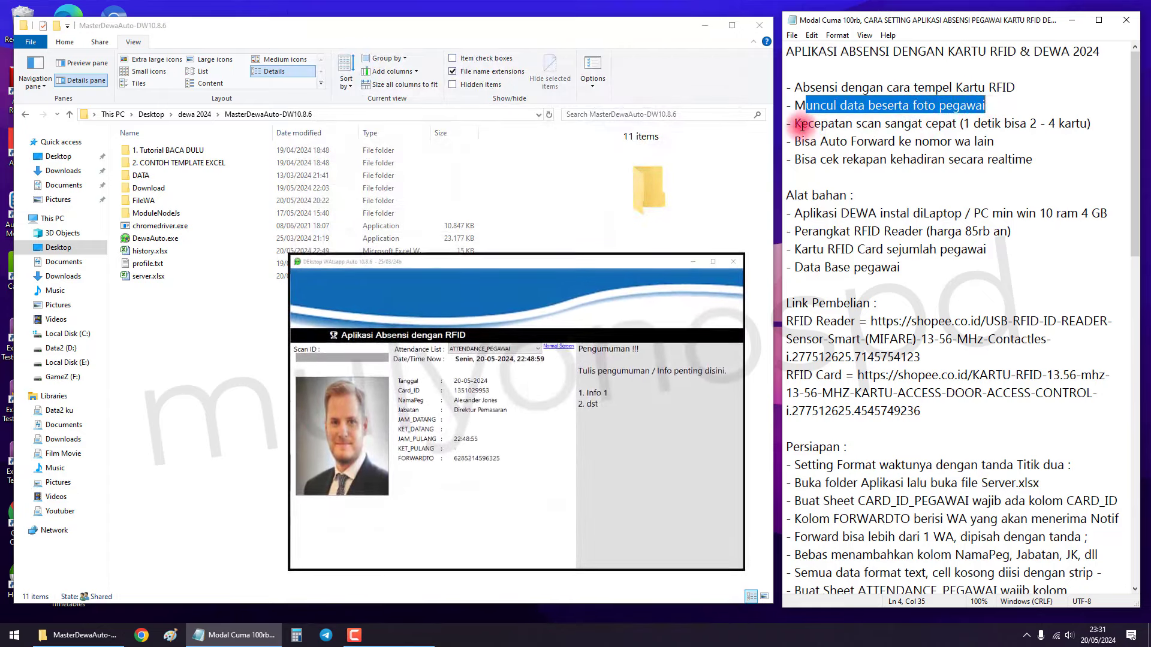
pyautogui.moveTo(802, 126); pyautogui.dragTo(877, 124)
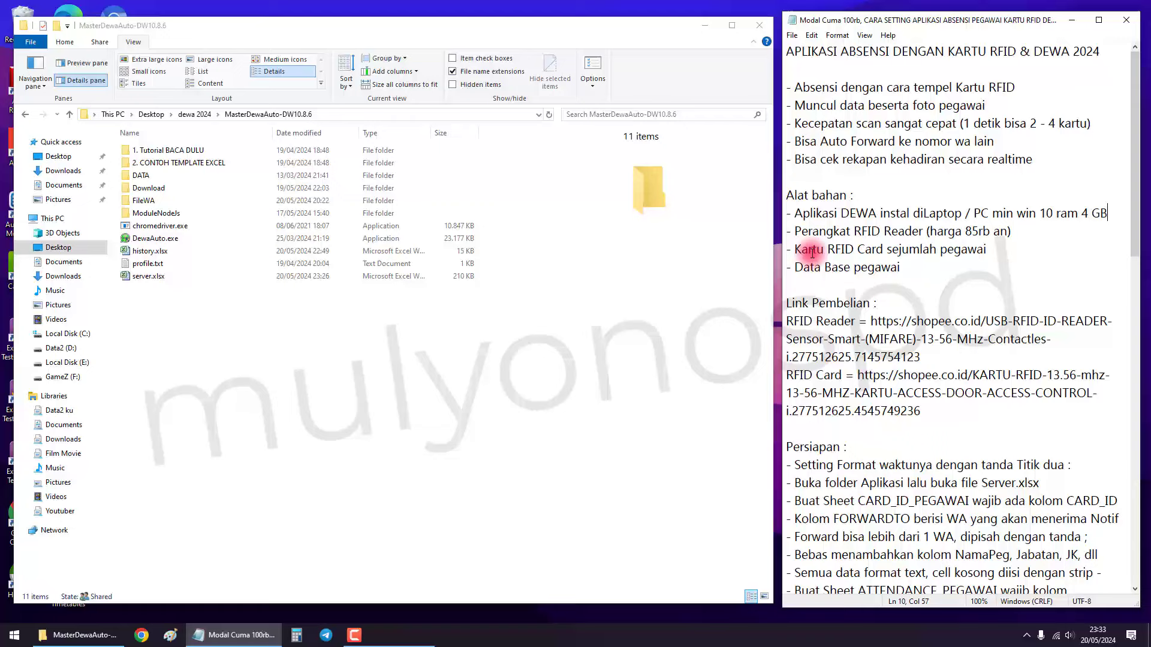
pyautogui.moveTo(798, 266); pyautogui.dragTo(901, 269)
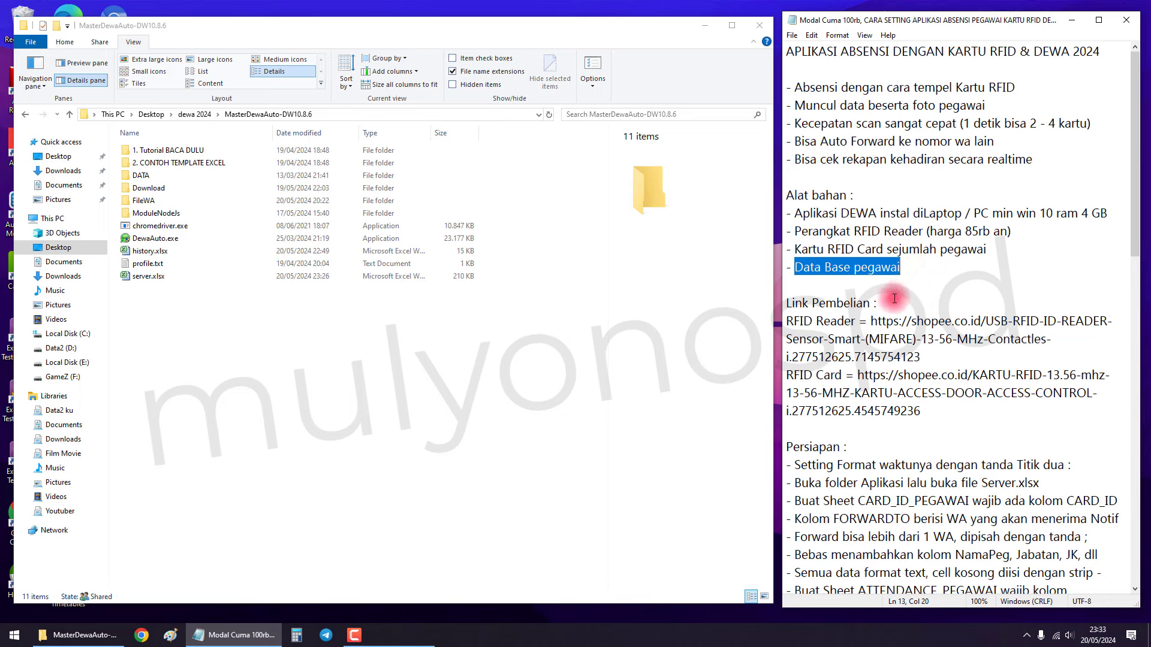
pyautogui.moveTo(803, 322); pyautogui.dragTo(834, 324)
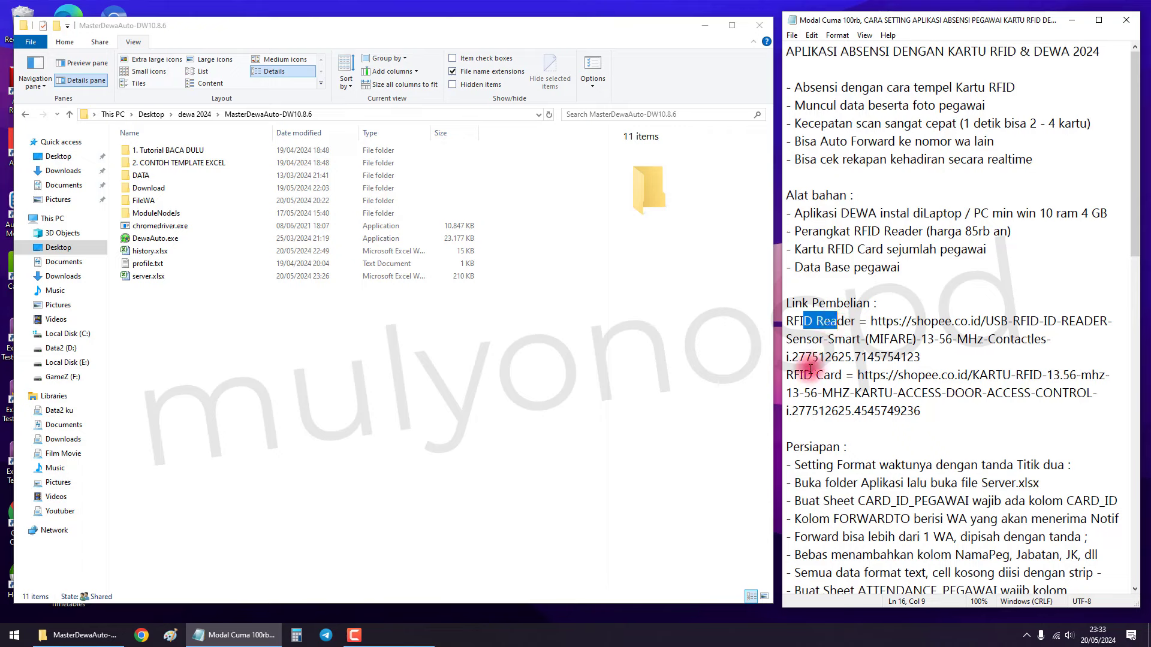
pyautogui.moveTo(795, 379); pyautogui.dragTo(829, 377)
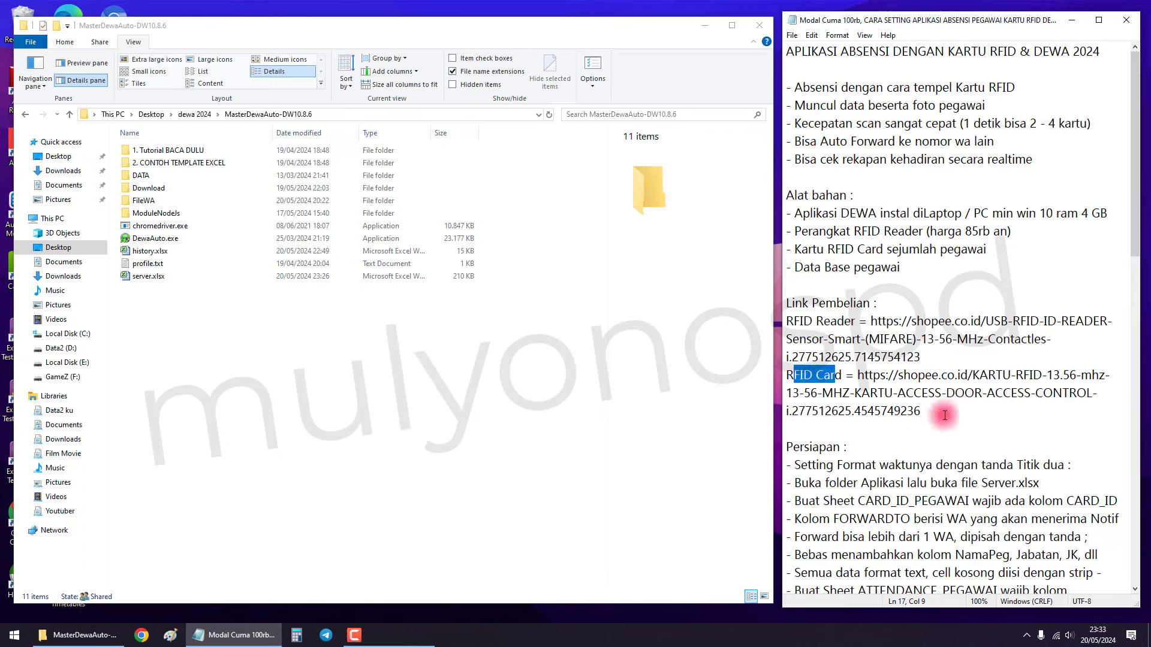
pyautogui.moveTo(944, 415); pyautogui.dragTo(791, 325)
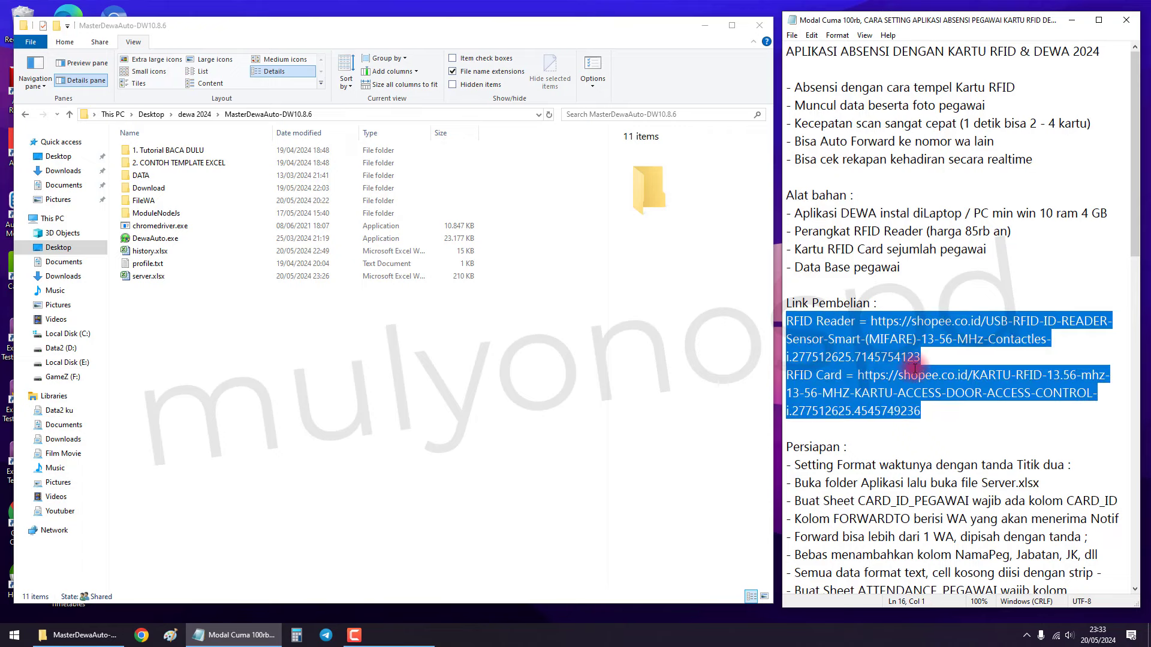
pyautogui.click(933, 358)
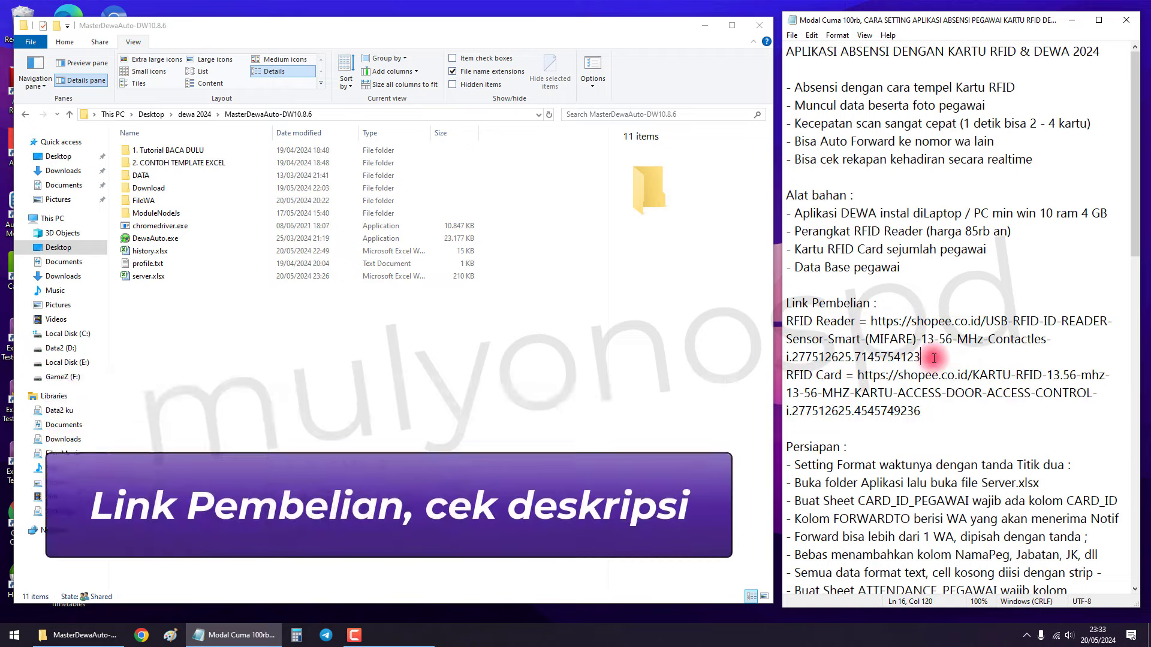
pyautogui.scroll(-7, 918, 369)
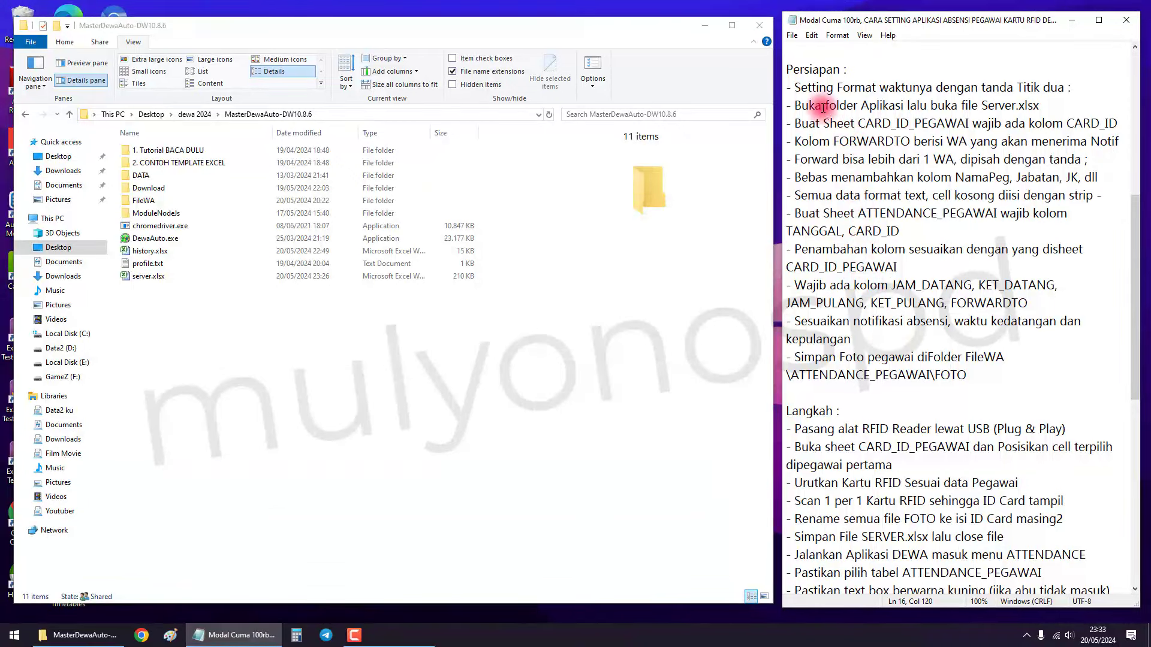
pyautogui.moveTo(796, 87); pyautogui.dragTo(1077, 88)
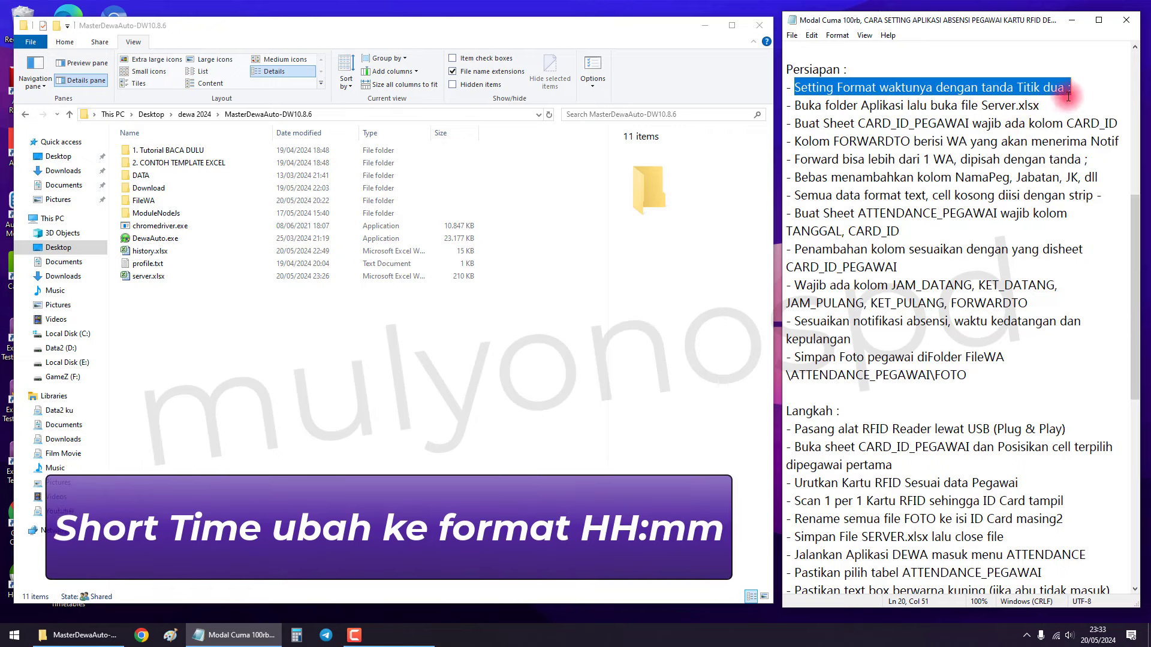
pyautogui.moveTo(1077, 86); pyautogui.dragTo(997, 80)
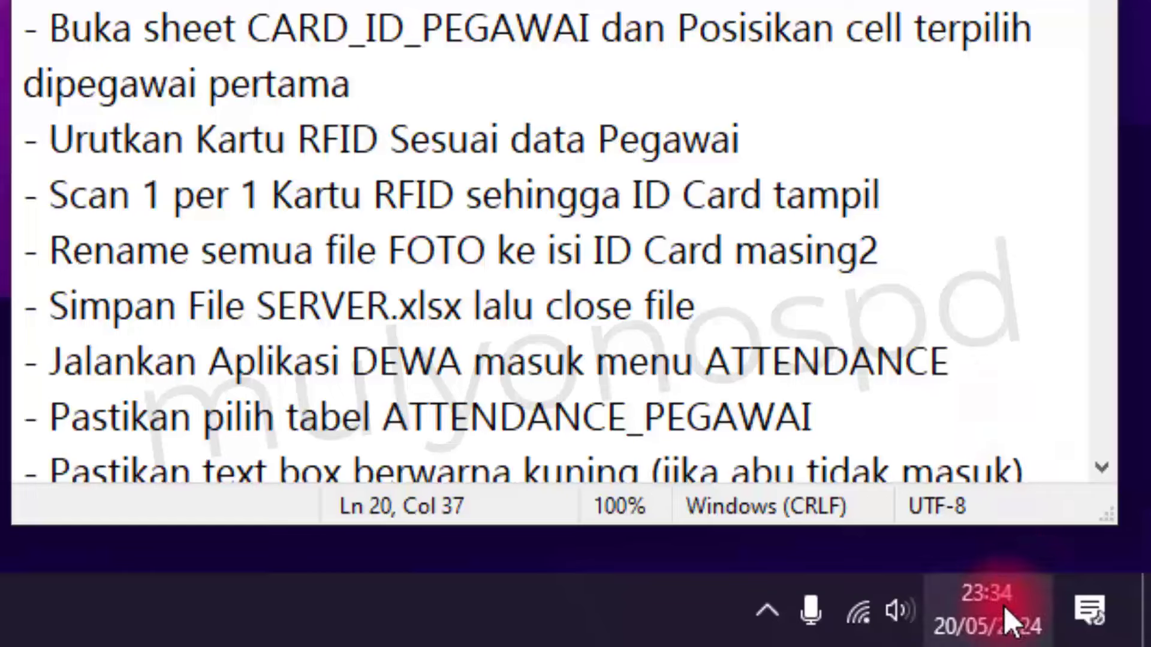
# Open Date & time settings from the taskbar clock and reach the classic Clock and Region panel.
pyautogui.moveTo(1000, 612)
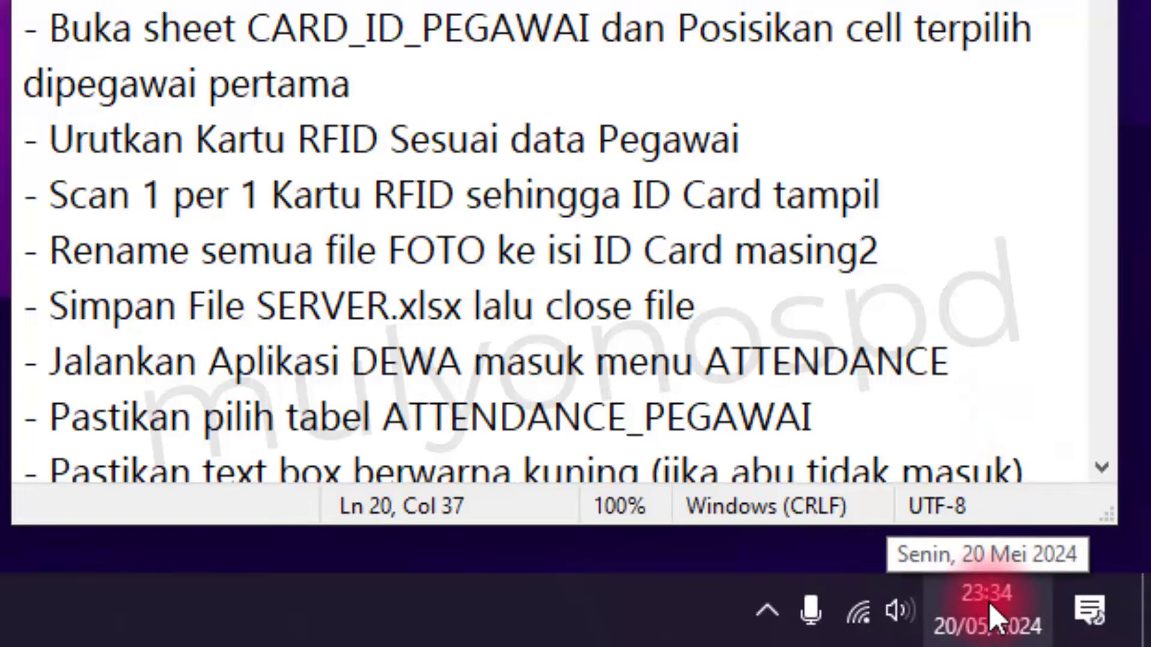
pyautogui.rightClick(989, 604)
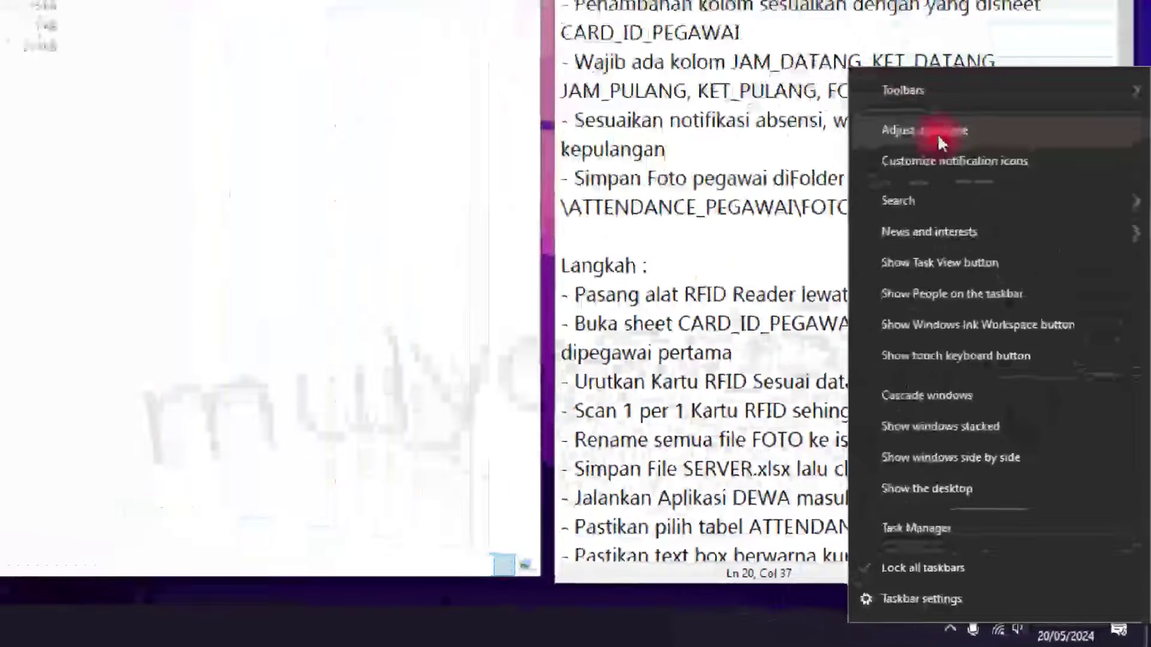
pyautogui.click(937, 134)
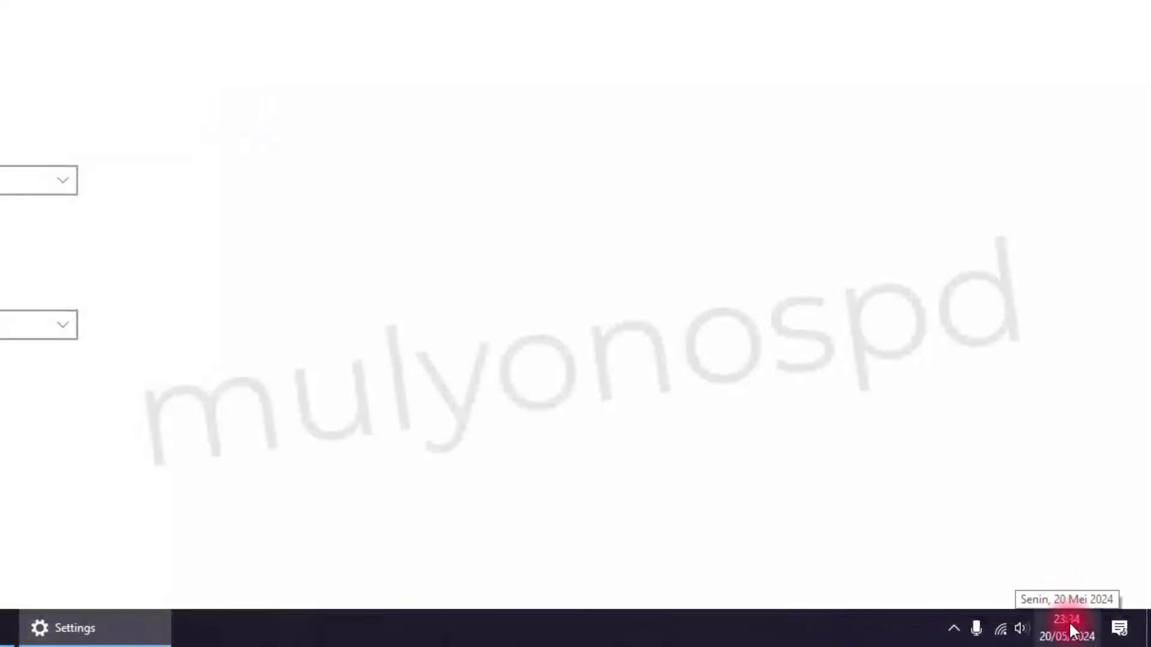
pyautogui.rightClick(1069, 621)
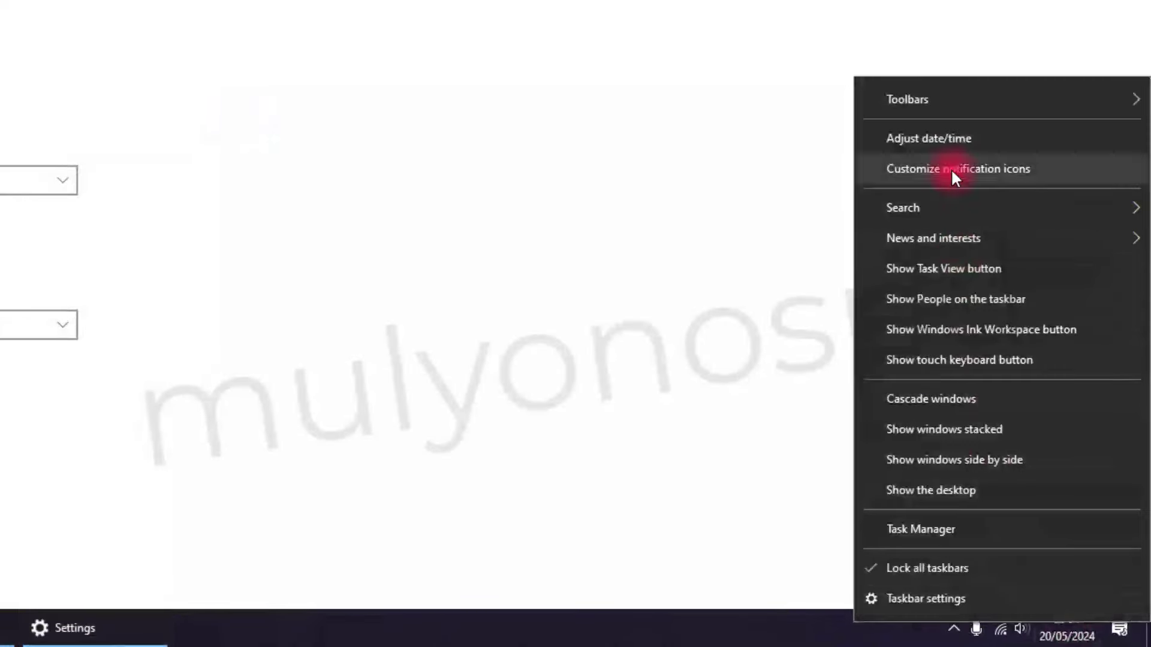
pyautogui.click(937, 139)
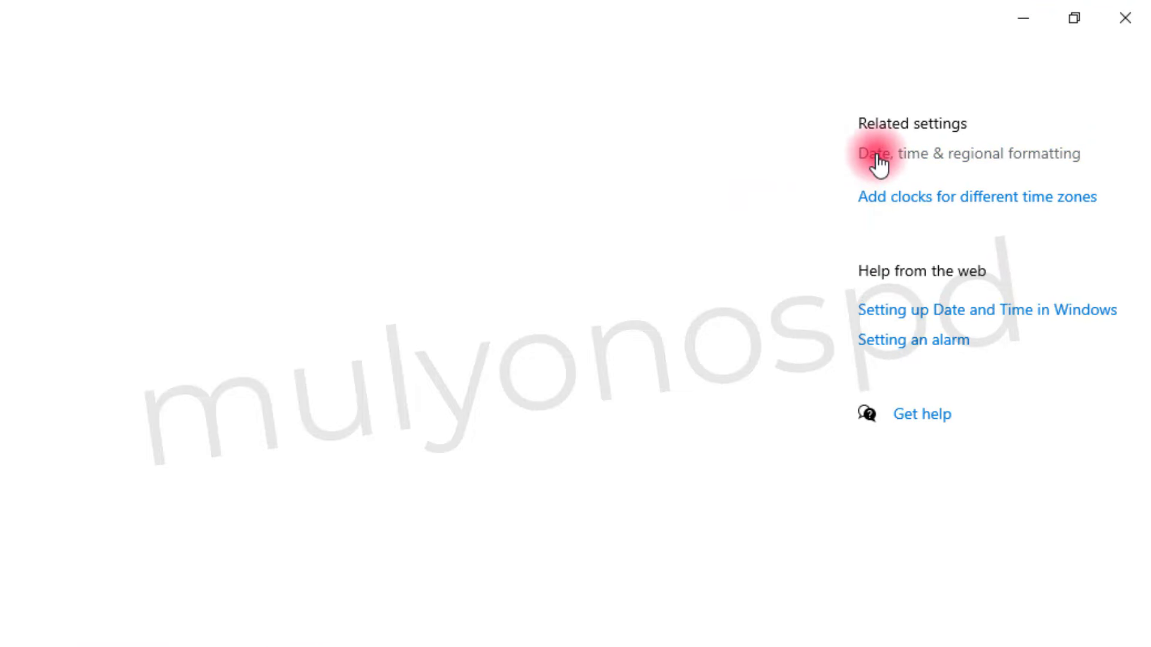
pyautogui.click(878, 161)
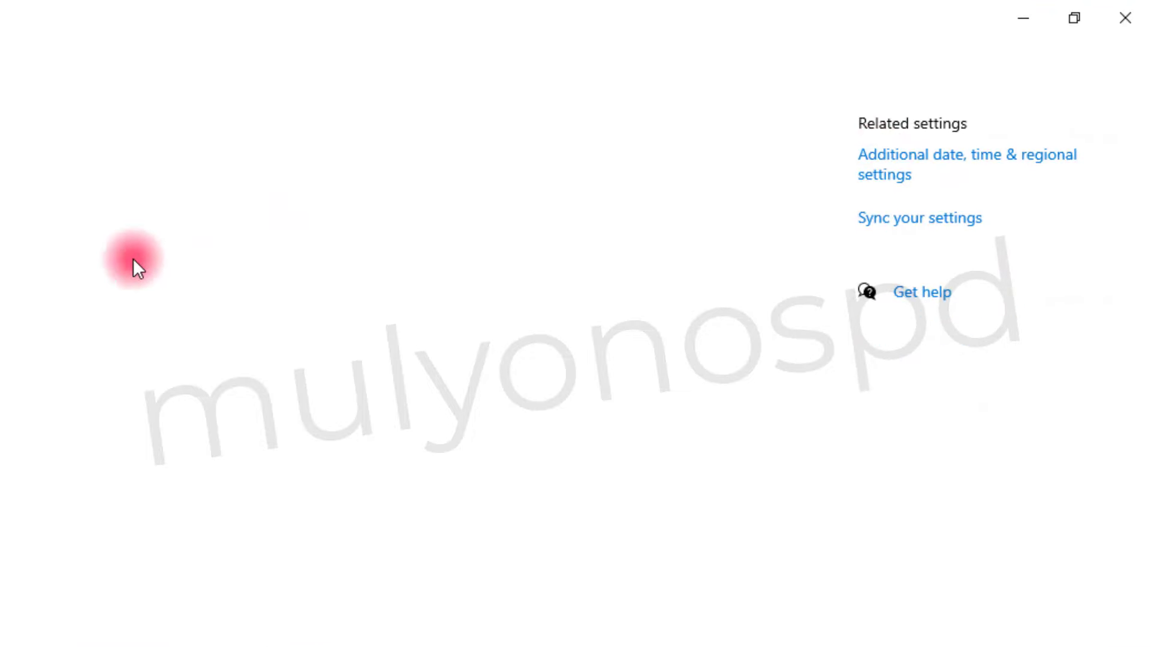
pyautogui.click(892, 168)
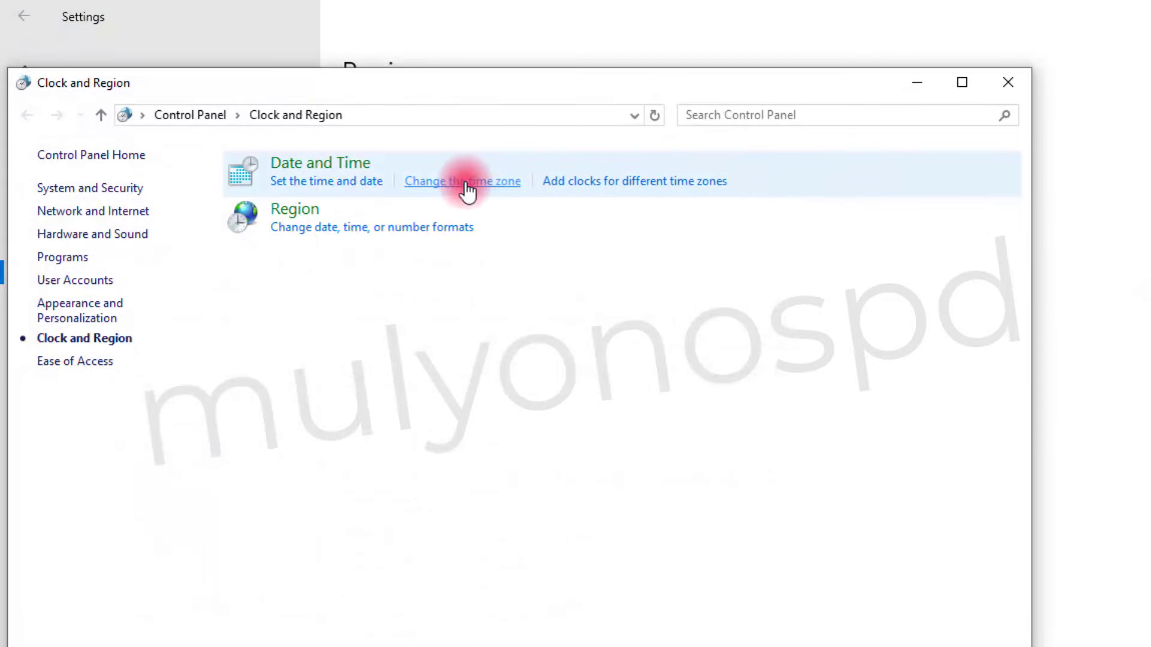
# Open Region's additional format settings at the Time tab.
pyautogui.click(347, 169)
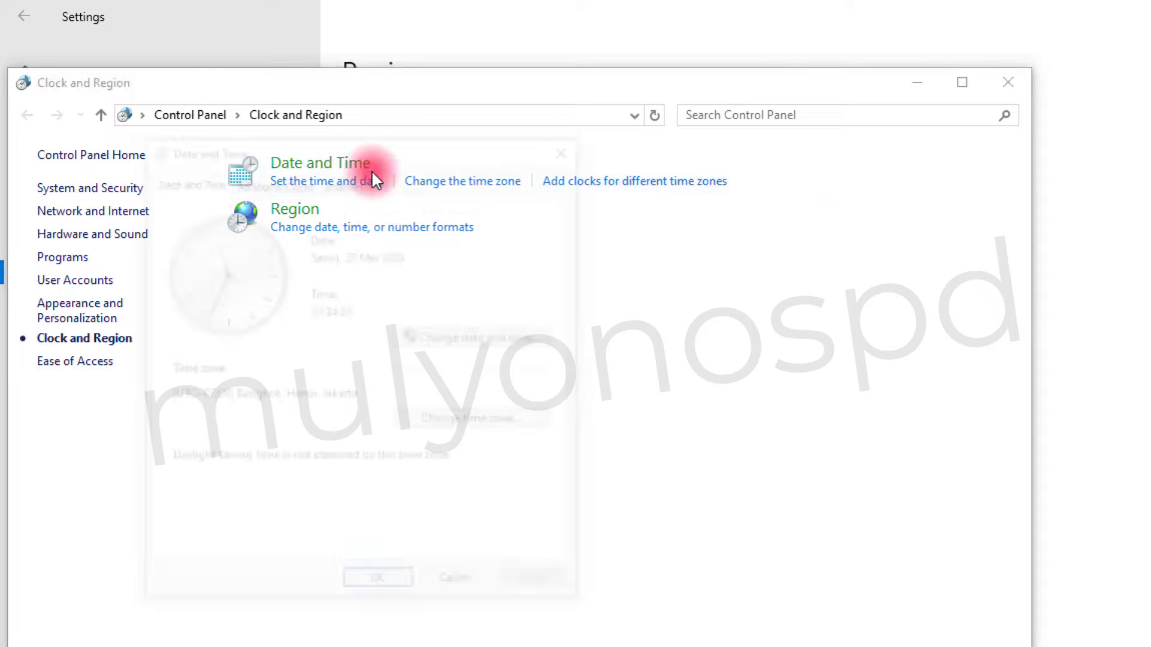
pyautogui.click(566, 148)
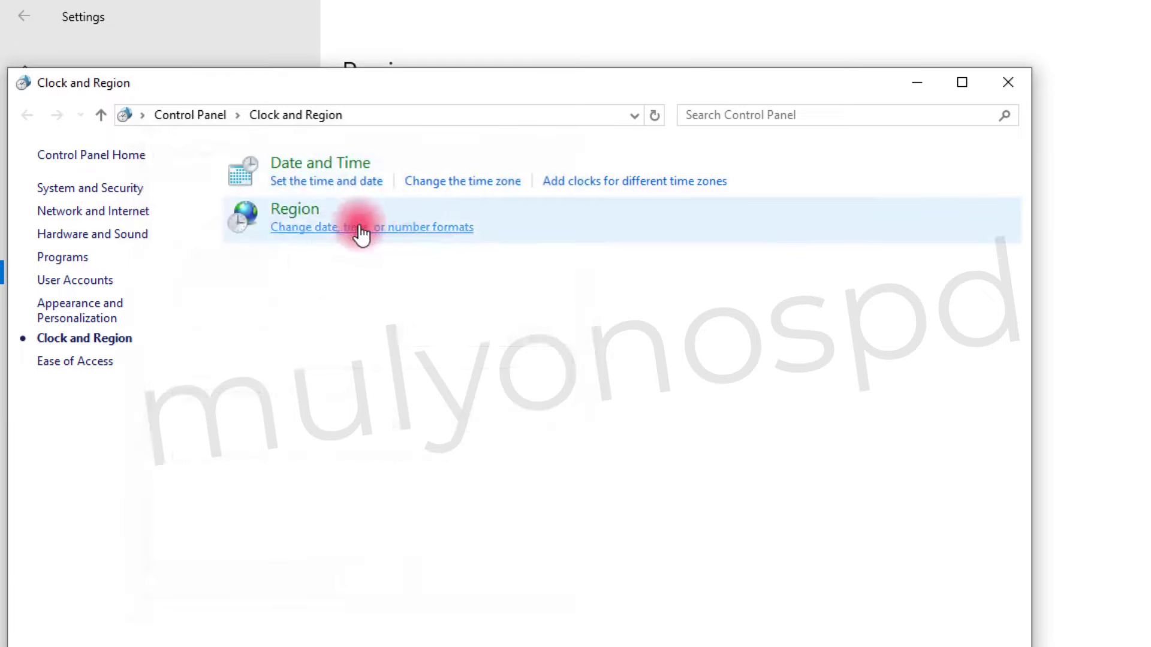
pyautogui.click(417, 226)
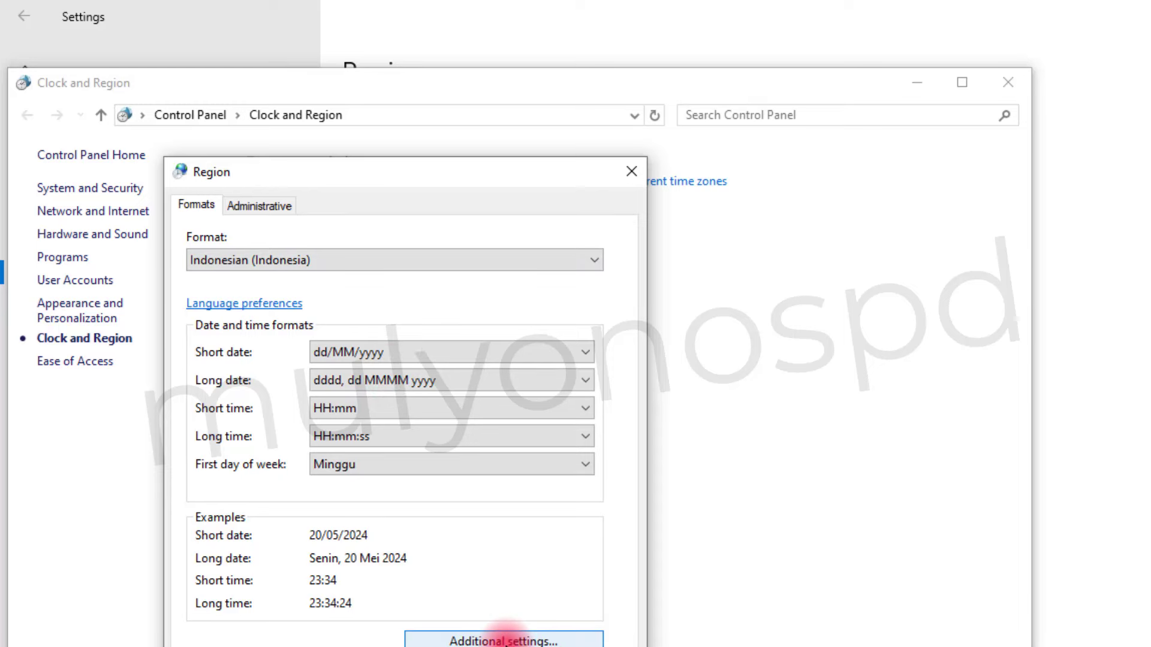
pyautogui.click(506, 640)
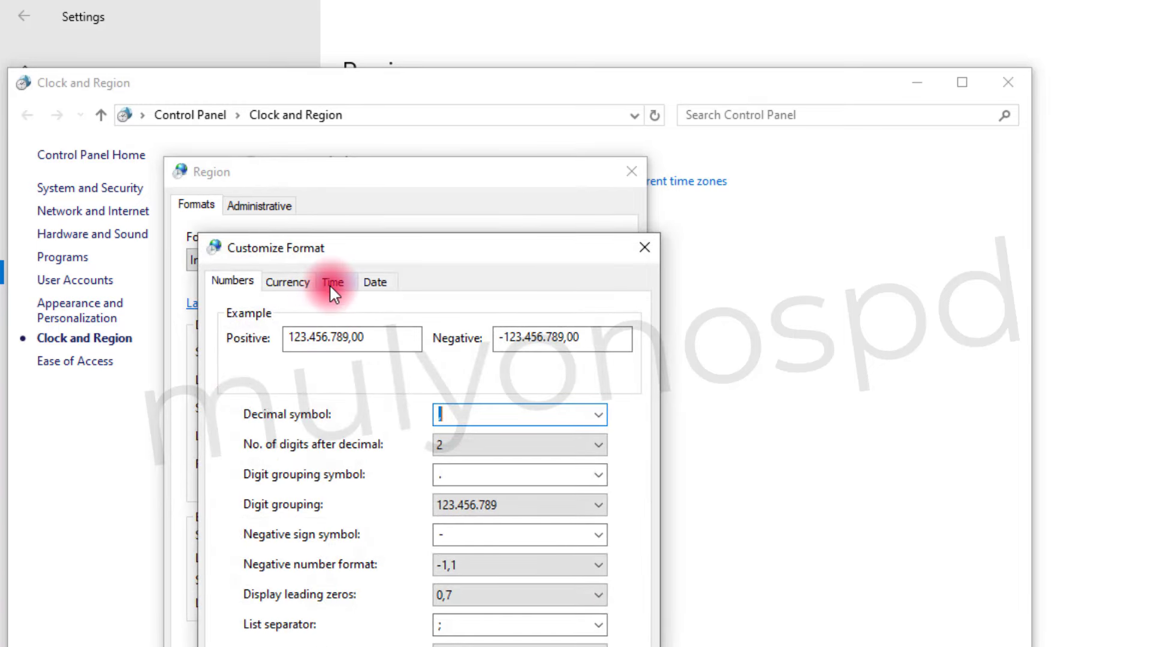
pyautogui.click(332, 282)
# Set the short time format to HH:mm with a colon separator.
pyautogui.click(425, 433)
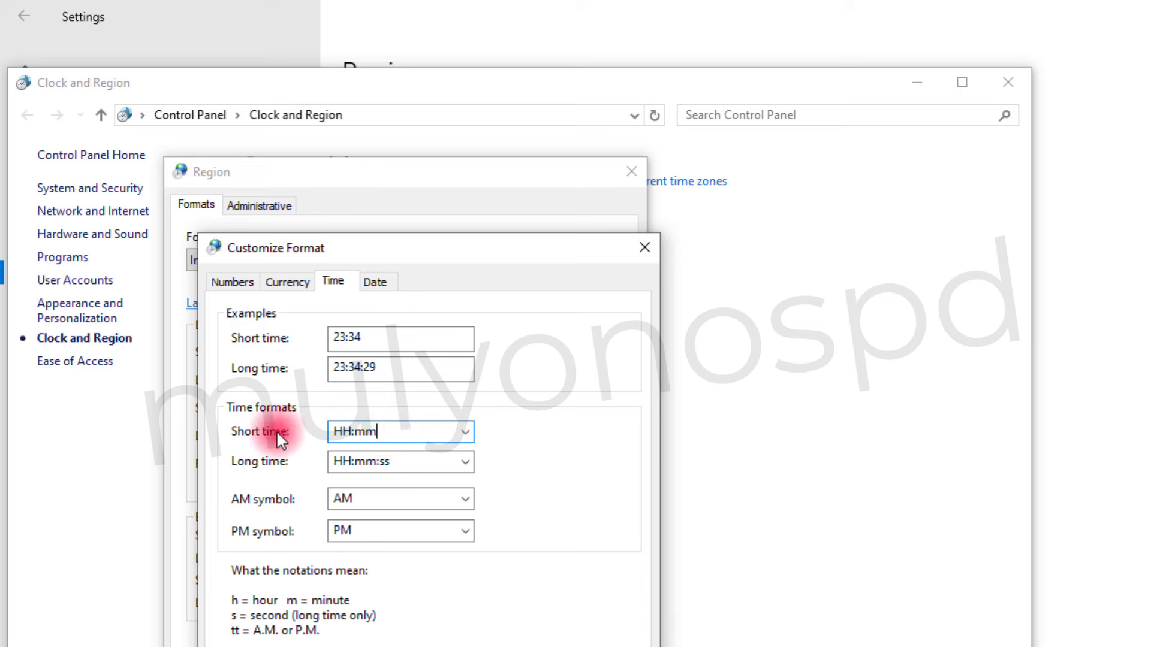
pyautogui.click(465, 431)
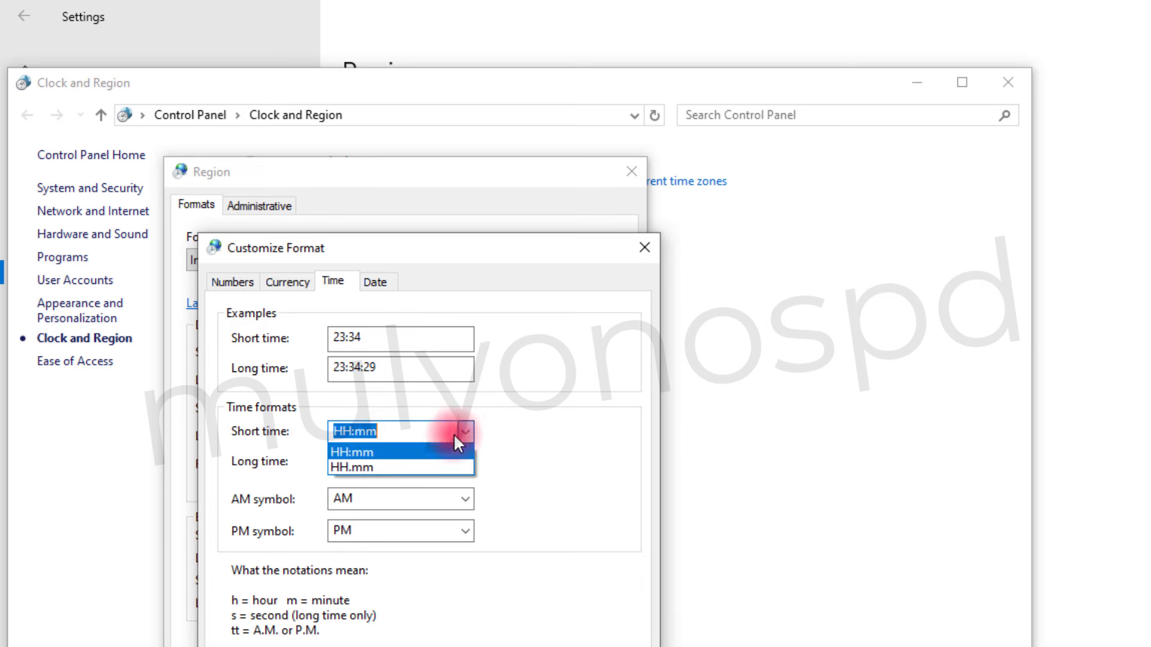
pyautogui.click(391, 467)
pyautogui.click(403, 431)
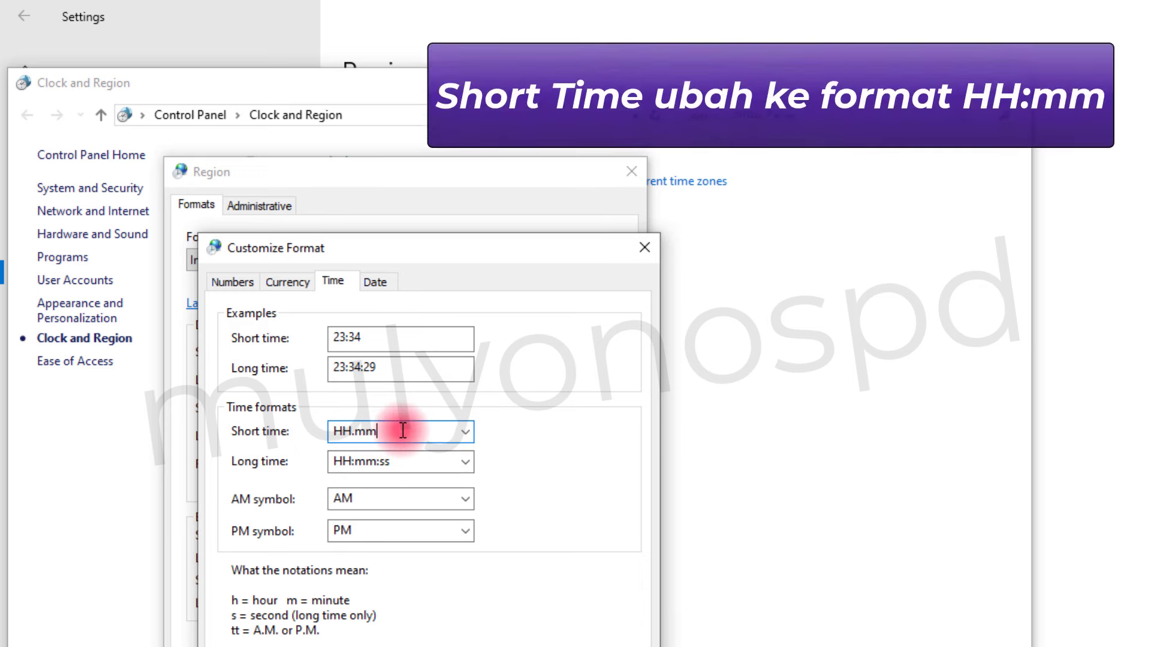
pyautogui.click(465, 431)
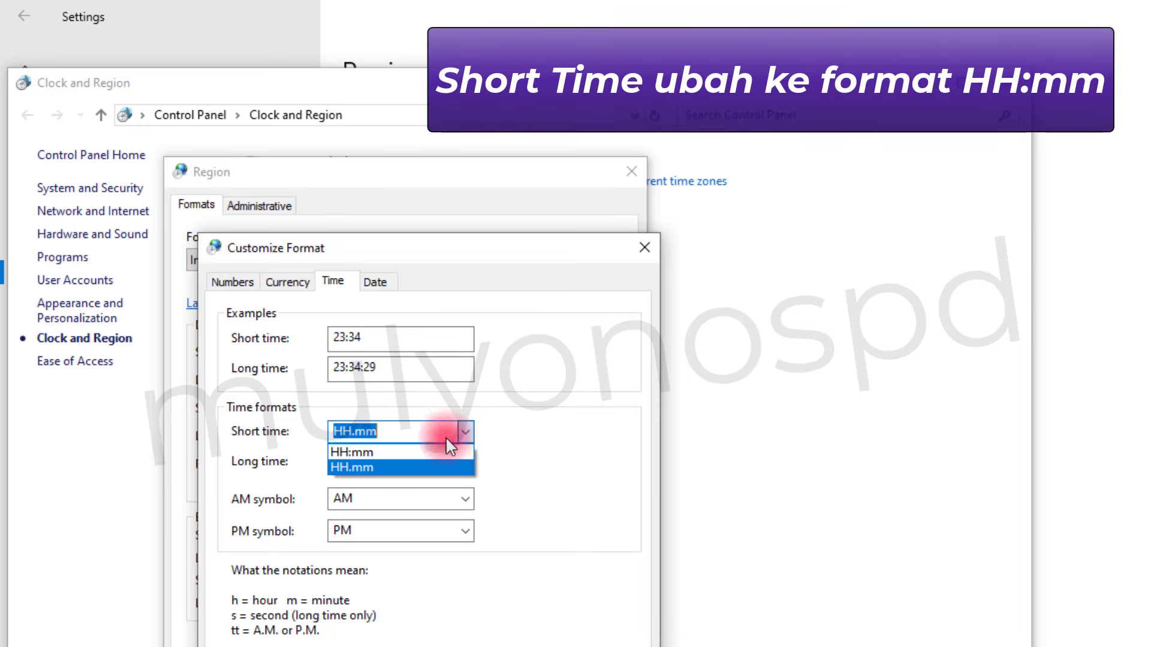
pyautogui.click(416, 451)
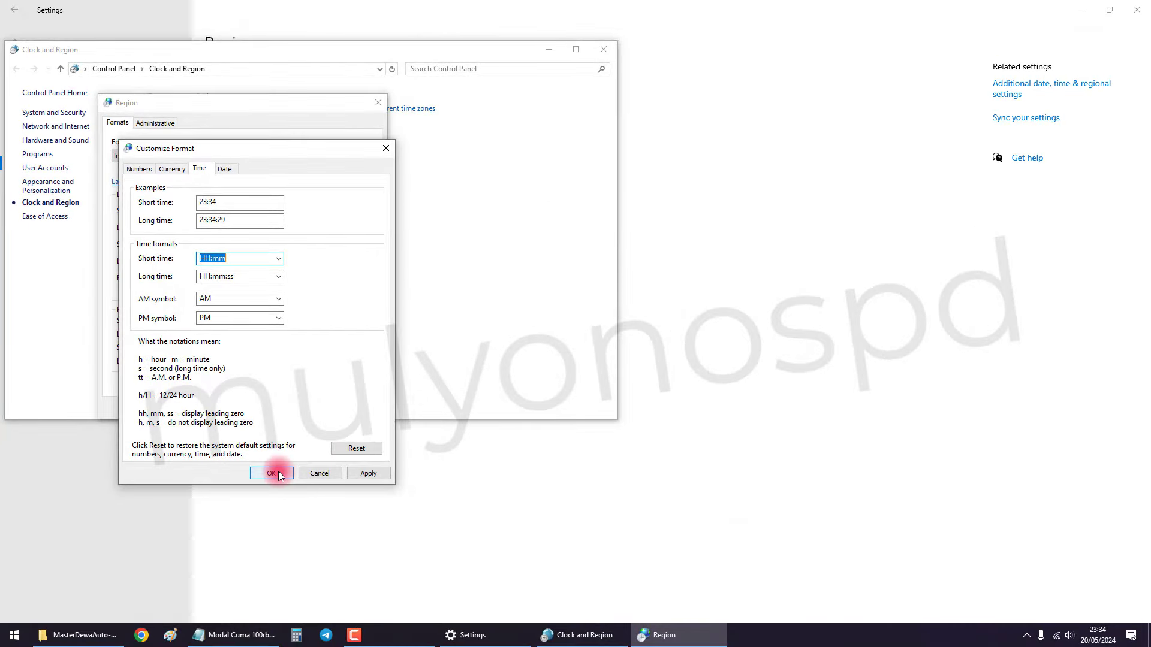
# Apply the format changes and close the Region, Clock and Region, and Settings windows.
pyautogui.click(272, 474)
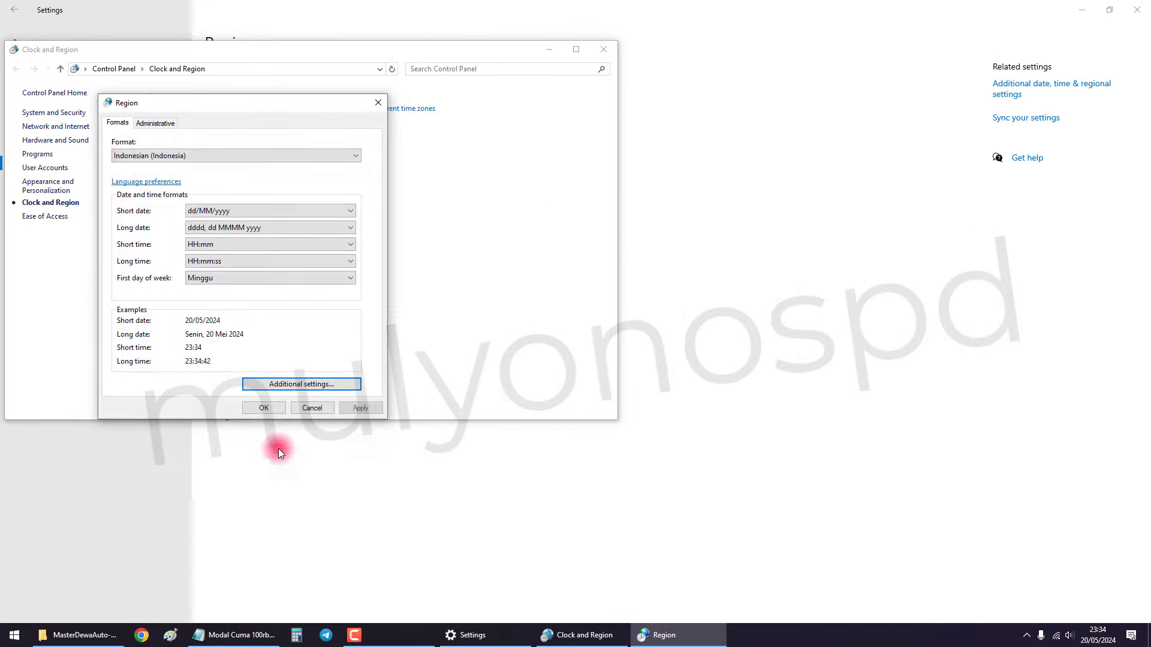
pyautogui.click(269, 411)
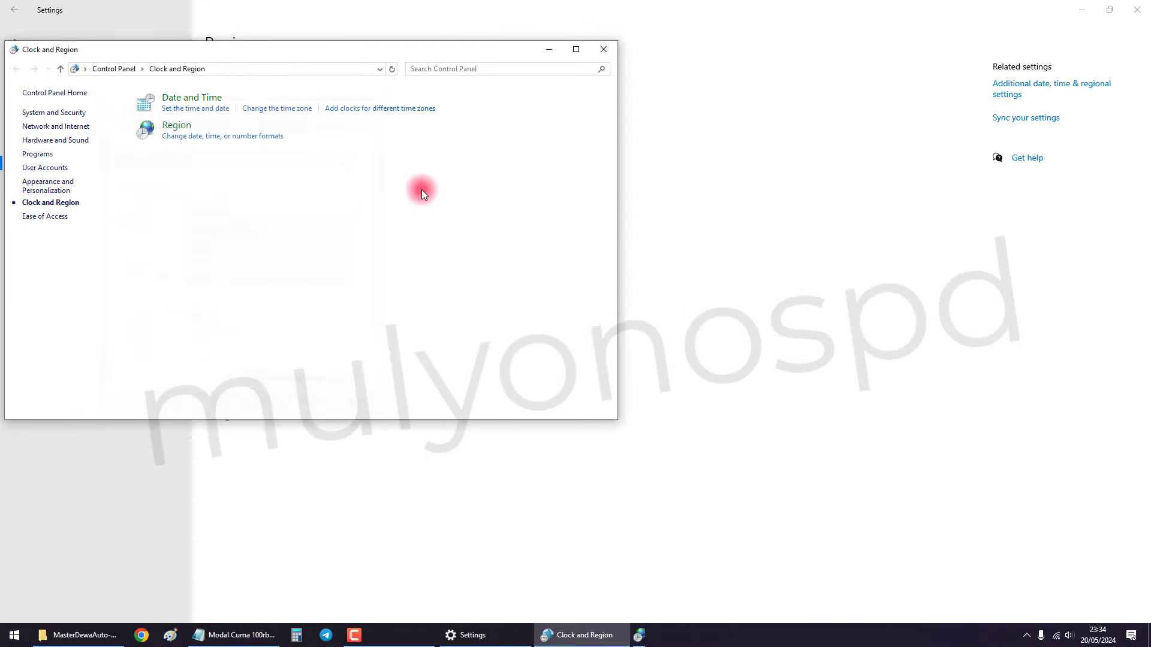
pyautogui.click(604, 50)
pyautogui.click(1134, 11)
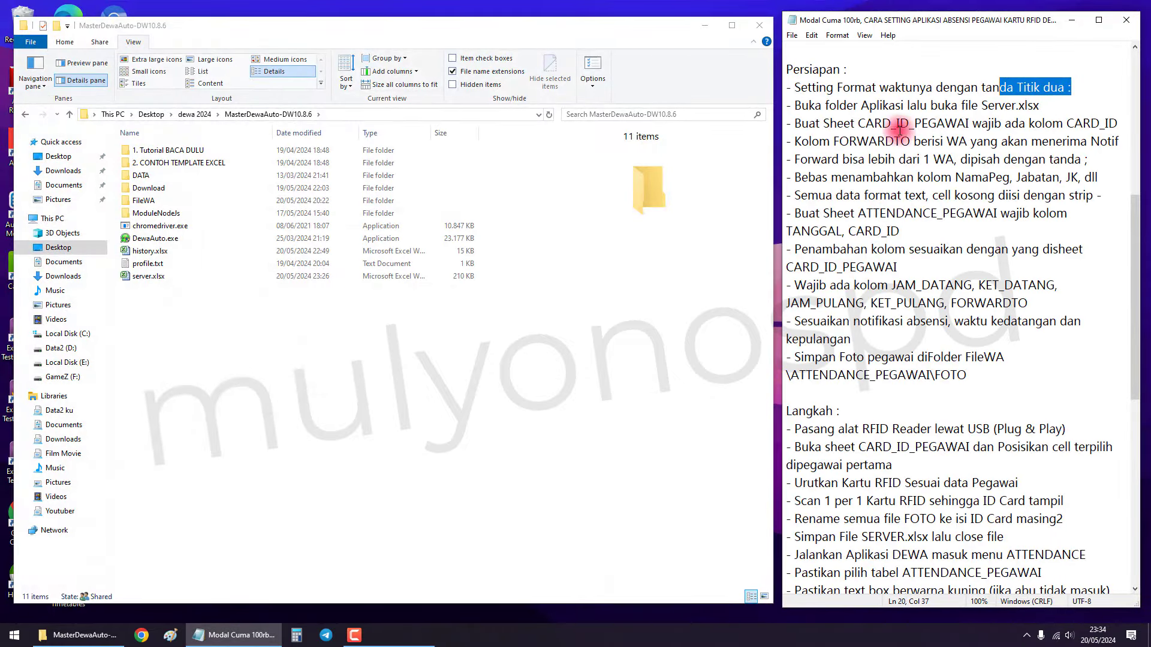
# Highlight the note about opening Server.xlsx and bring the MasterDewaAuto-DW10.8.6 folder forward.
pyautogui.moveTo(796, 106); pyautogui.dragTo(838, 107)
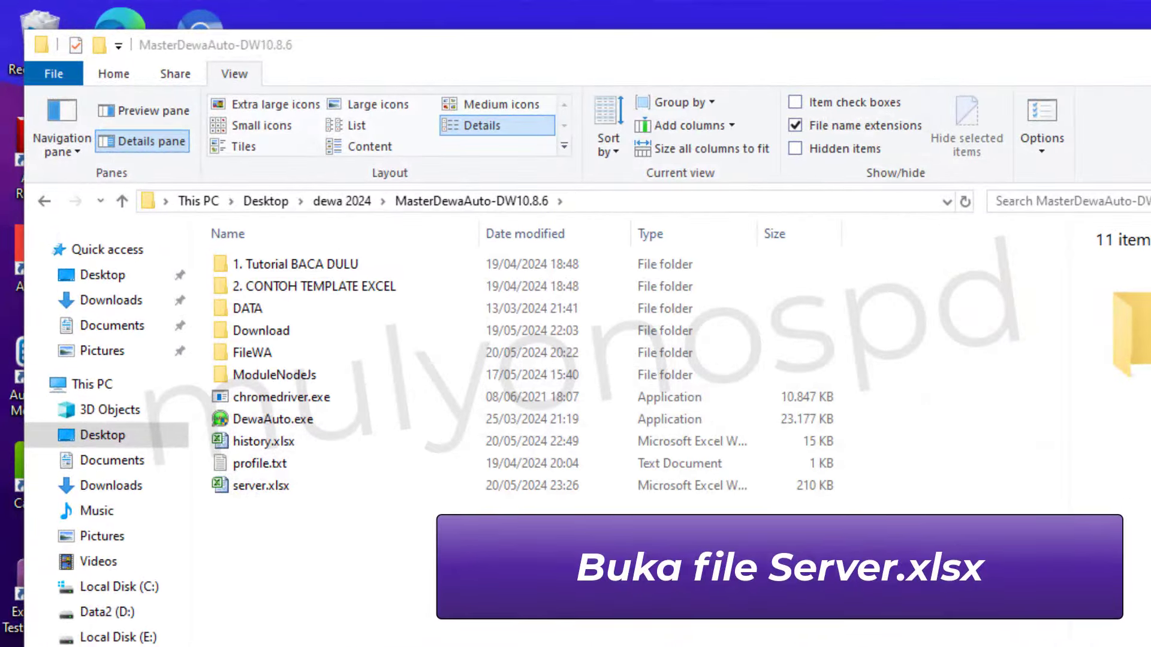
pyautogui.click(846, 559)
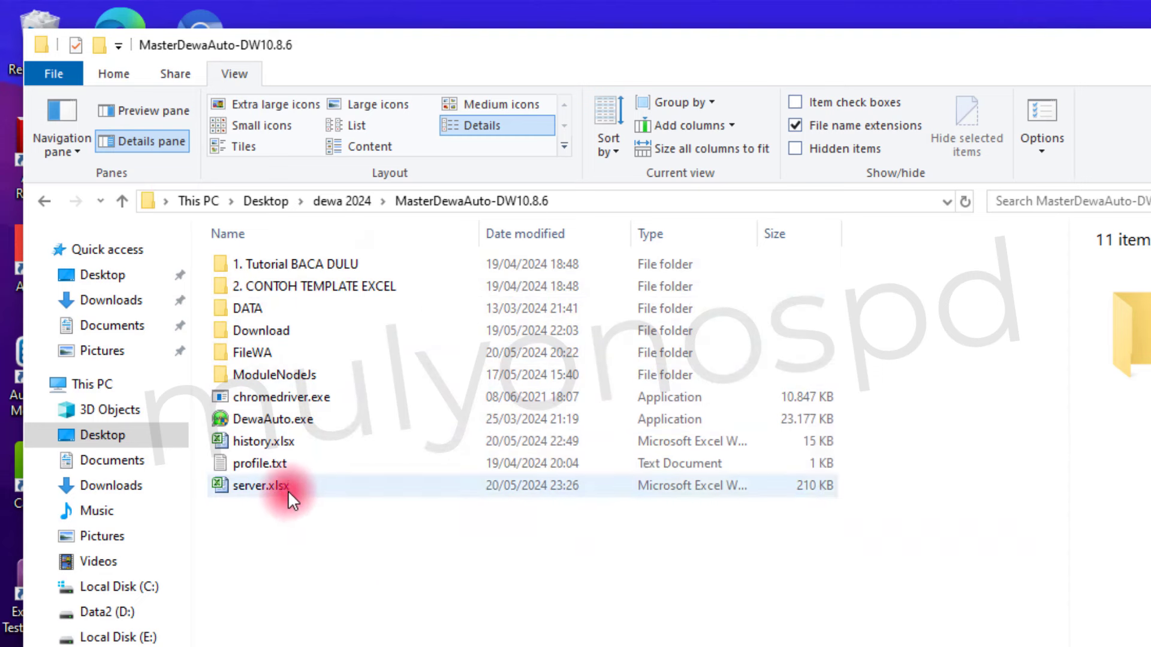
# Open server.xlsx and delete the old card numbers in A3:A7.
pyautogui.doubleClick(288, 488)
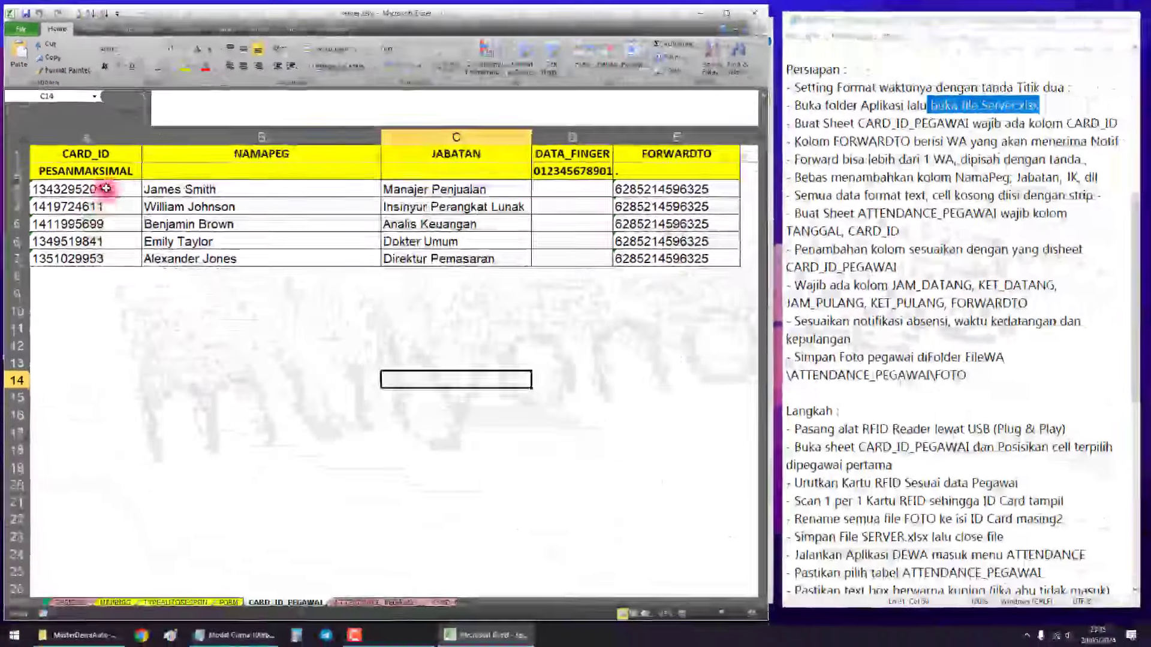
pyautogui.moveTo(105, 188); pyautogui.dragTo(117, 260)
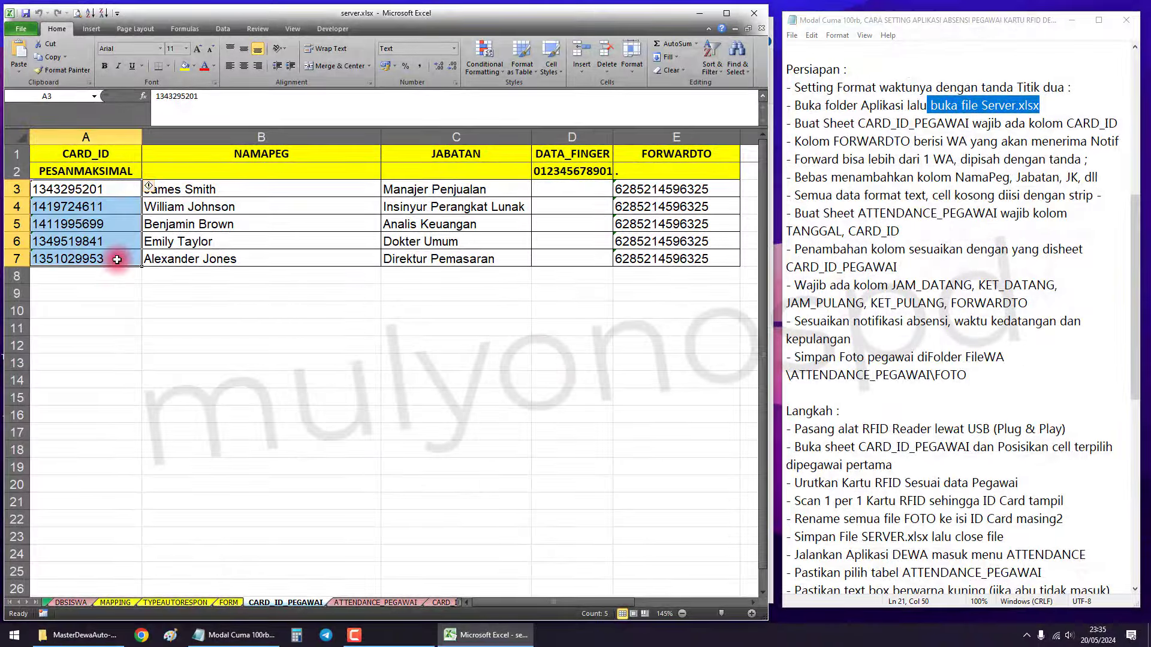
pyautogui.press('Delete')
pyautogui.click(173, 311)
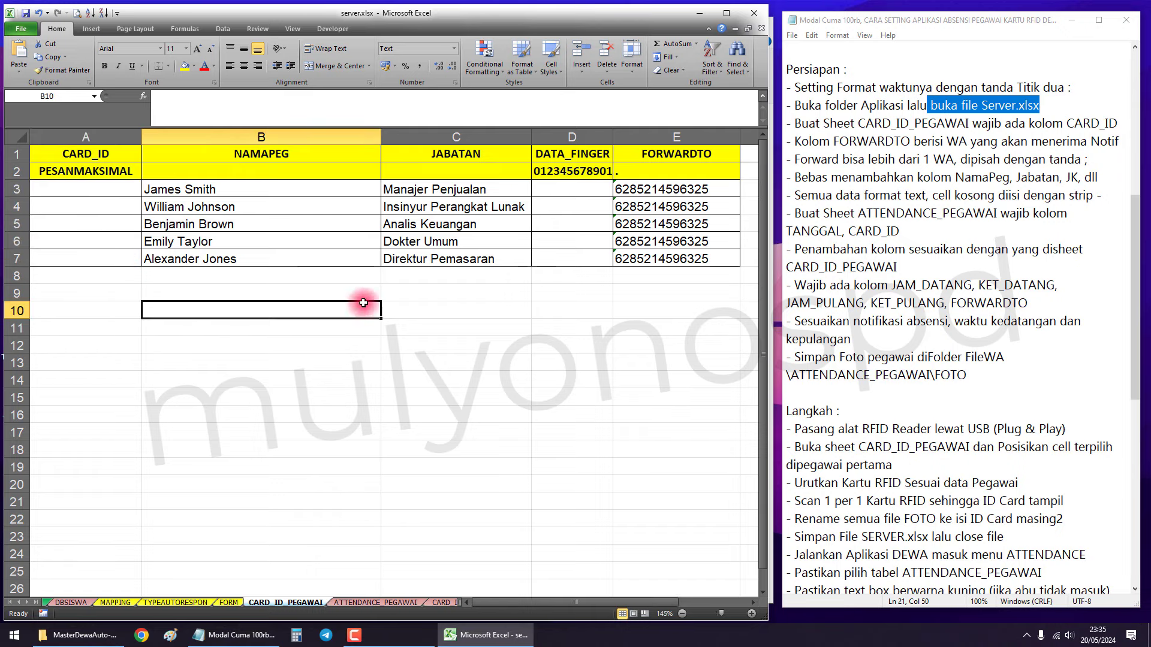
# Highlight the notes on the CARD_ID_PEGAWAI sheet and its required CARD_ID column.
pyautogui.moveTo(794, 123); pyautogui.dragTo(849, 124)
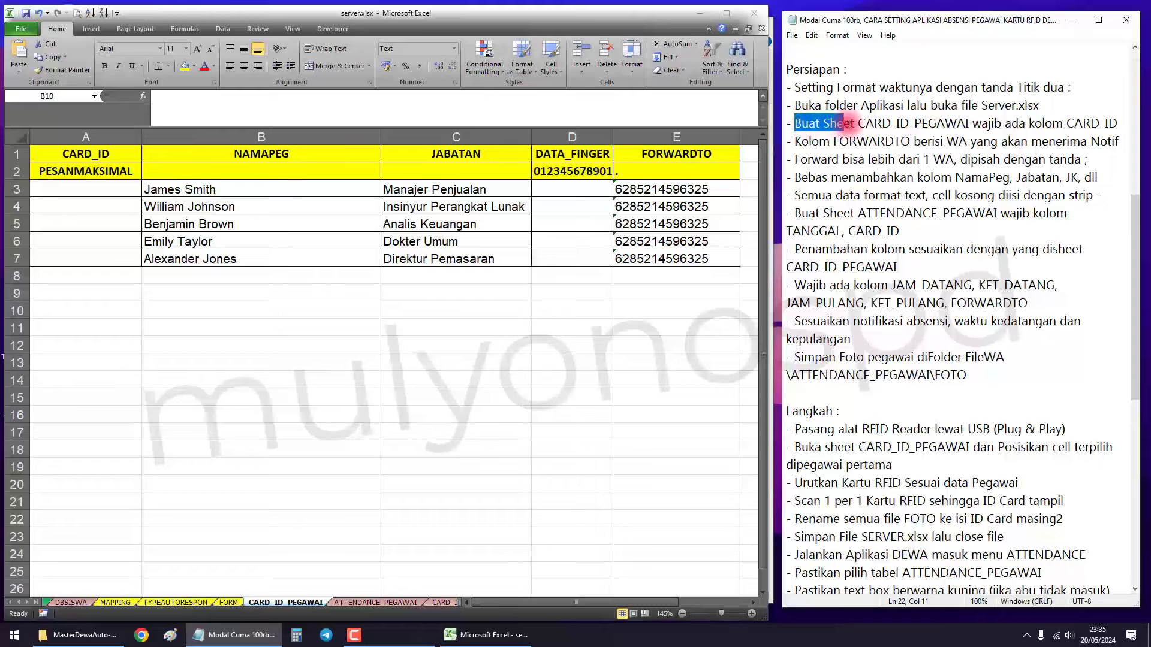
pyautogui.click(858, 124)
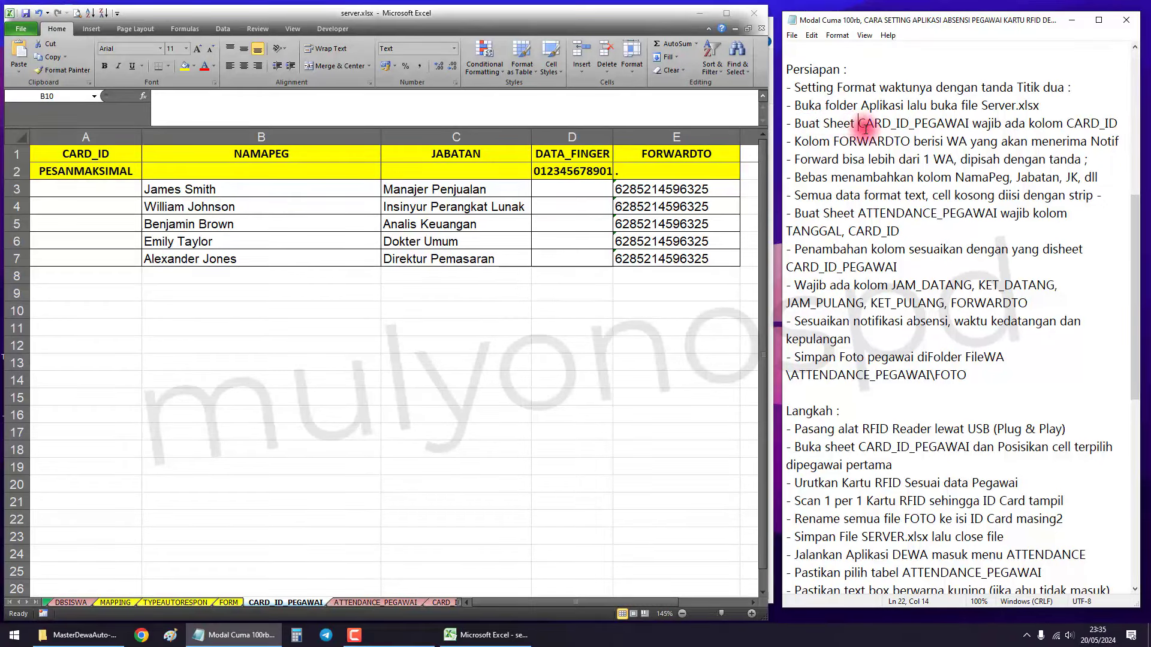
pyautogui.moveTo(858, 124); pyautogui.dragTo(971, 123)
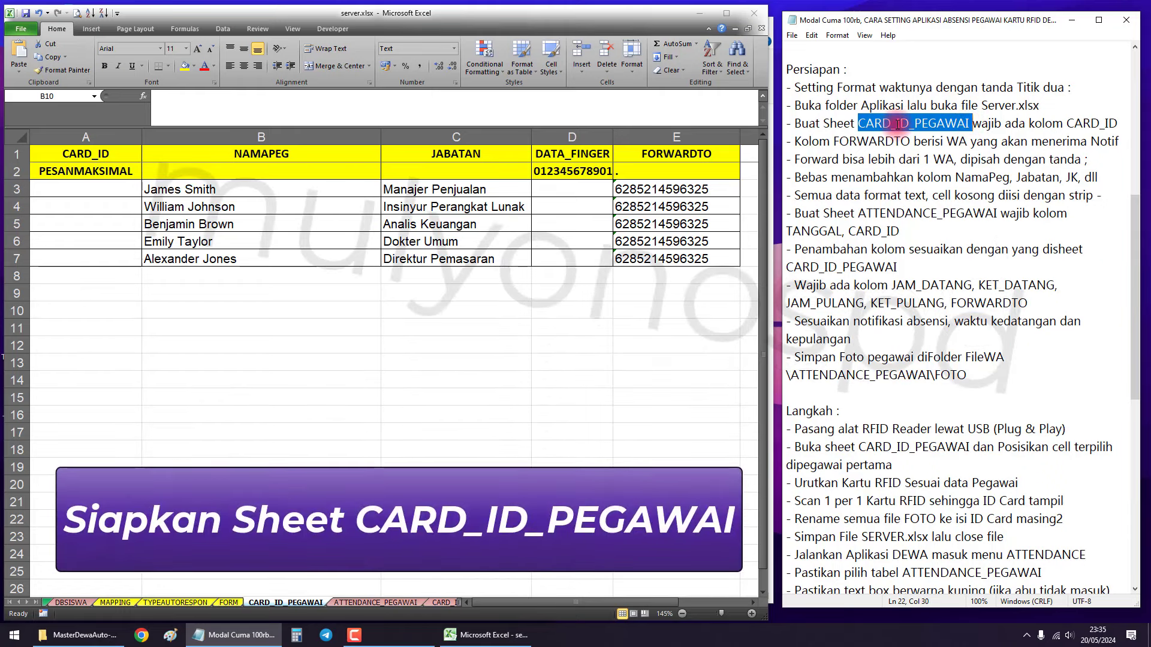
pyautogui.click(915, 125)
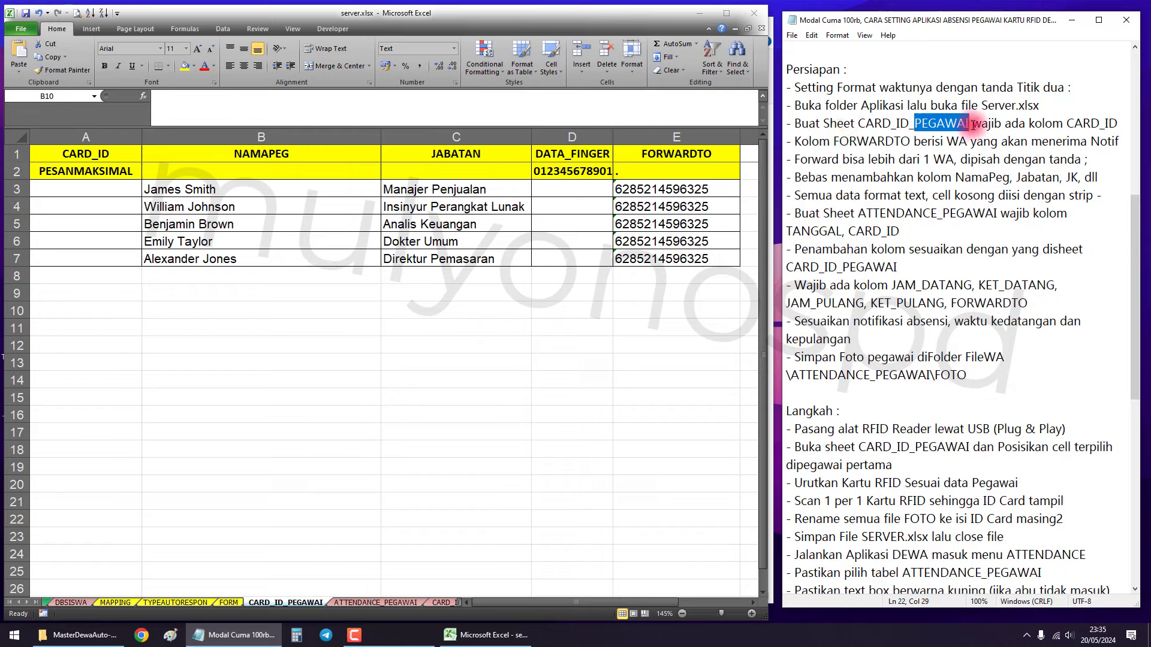
pyautogui.moveTo(972, 125); pyautogui.dragTo(1111, 124)
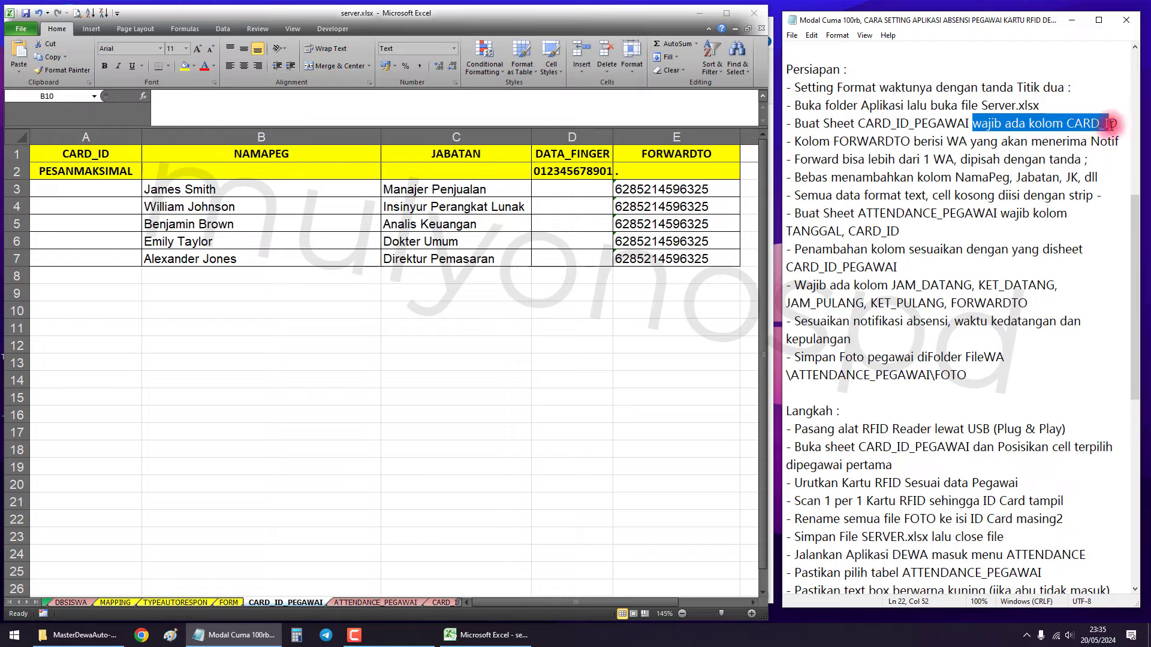
pyautogui.click(439, 304)
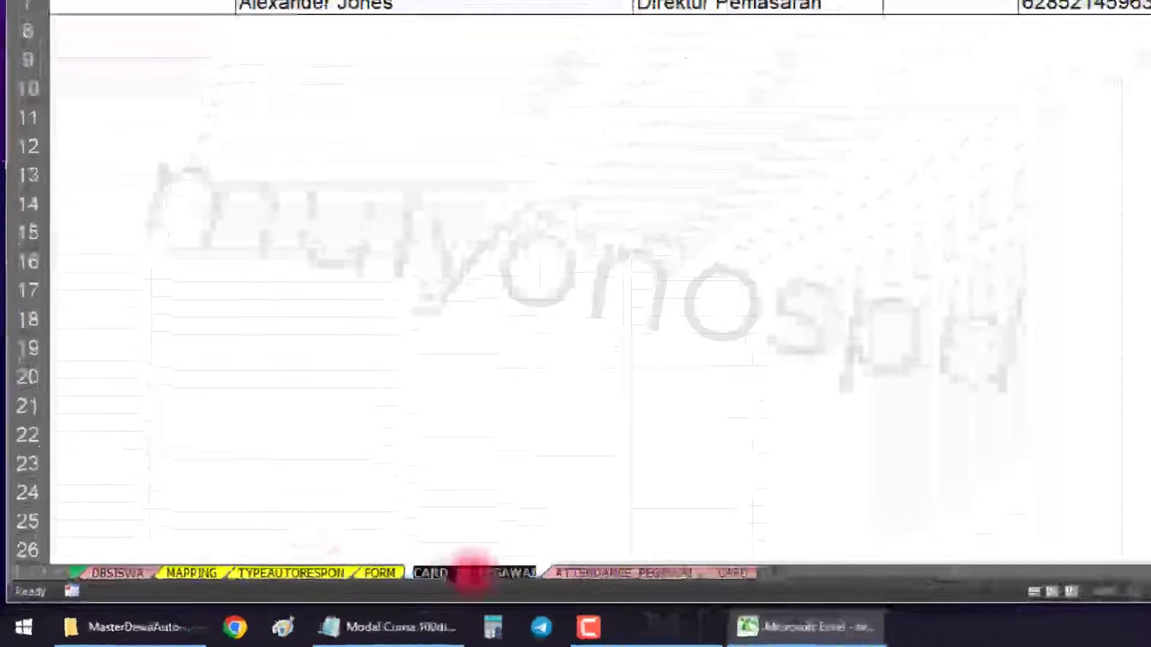
pyautogui.click(526, 387)
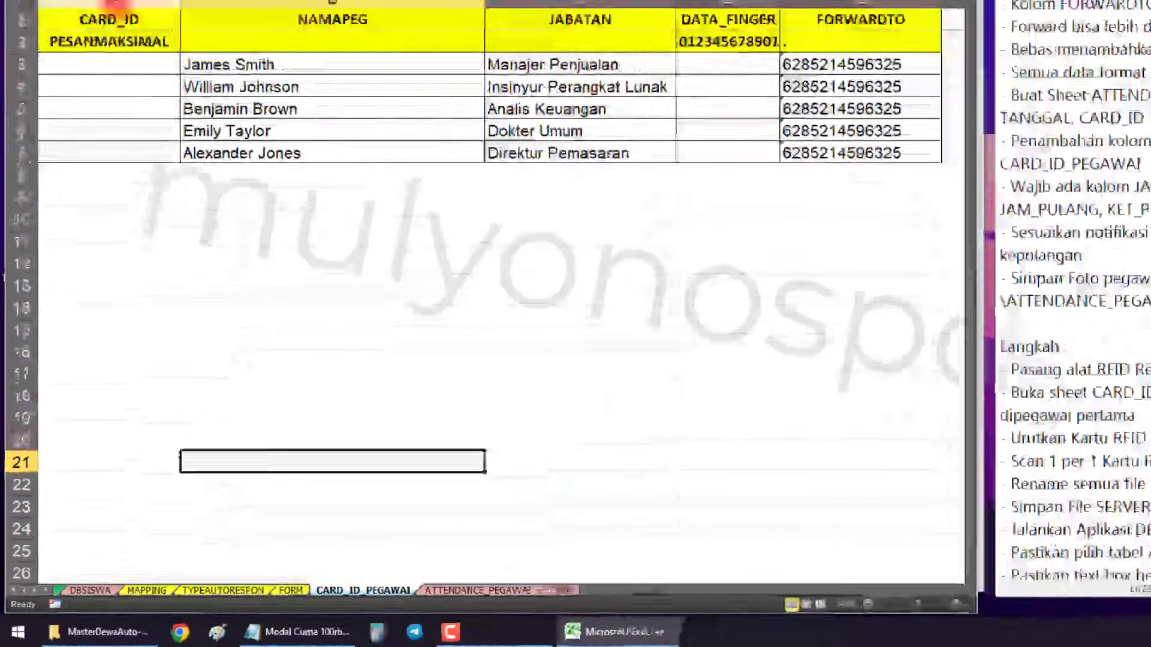
pyautogui.click(88, 137)
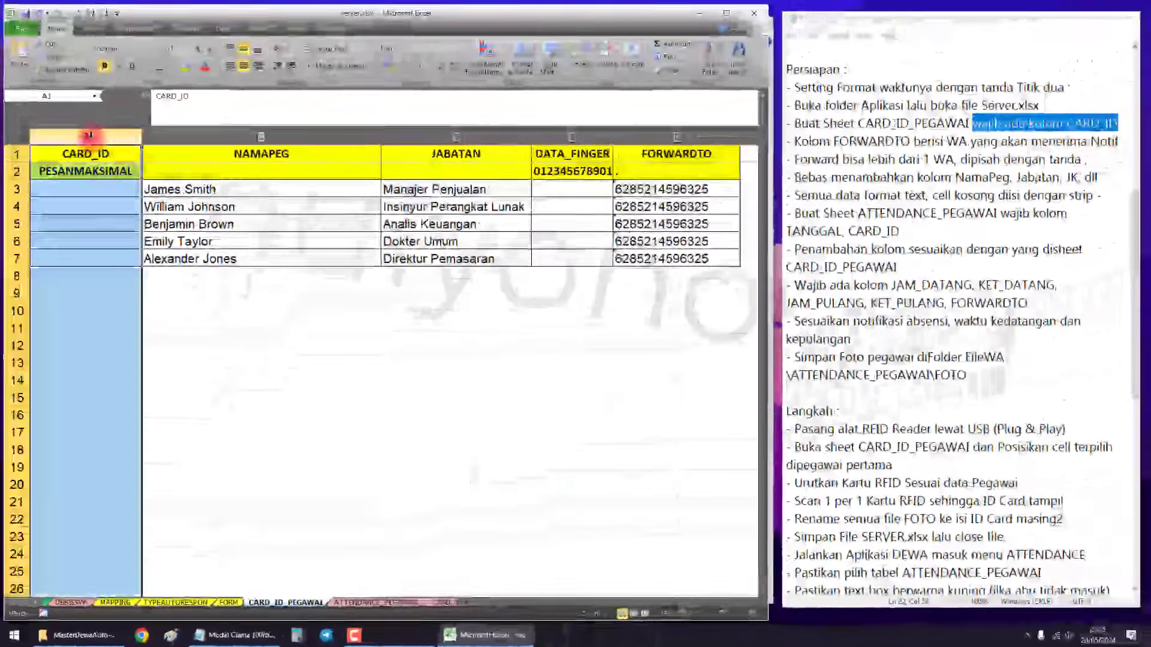
pyautogui.click(89, 157)
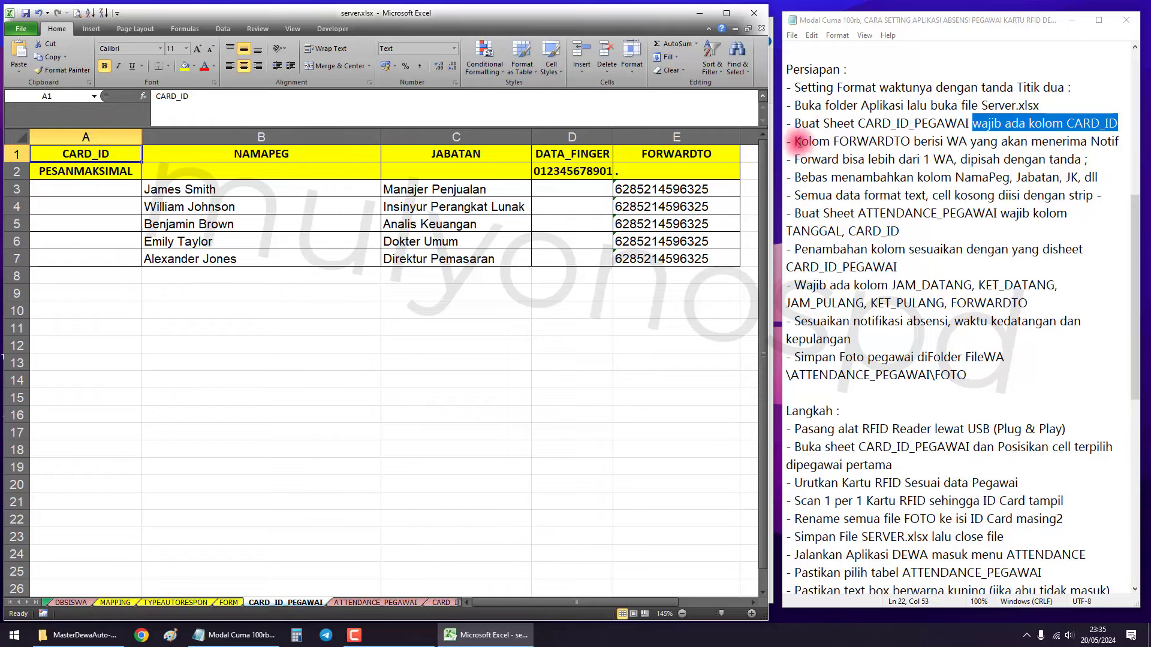
pyautogui.moveTo(798, 141); pyautogui.dragTo(904, 141)
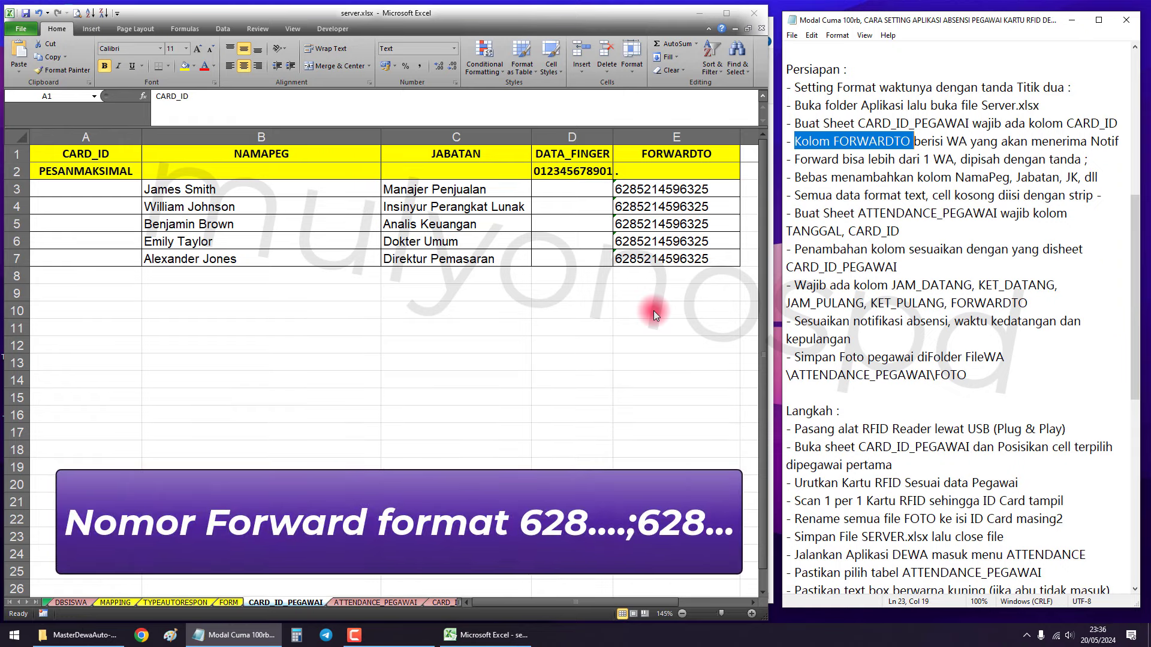
pyautogui.click(660, 189)
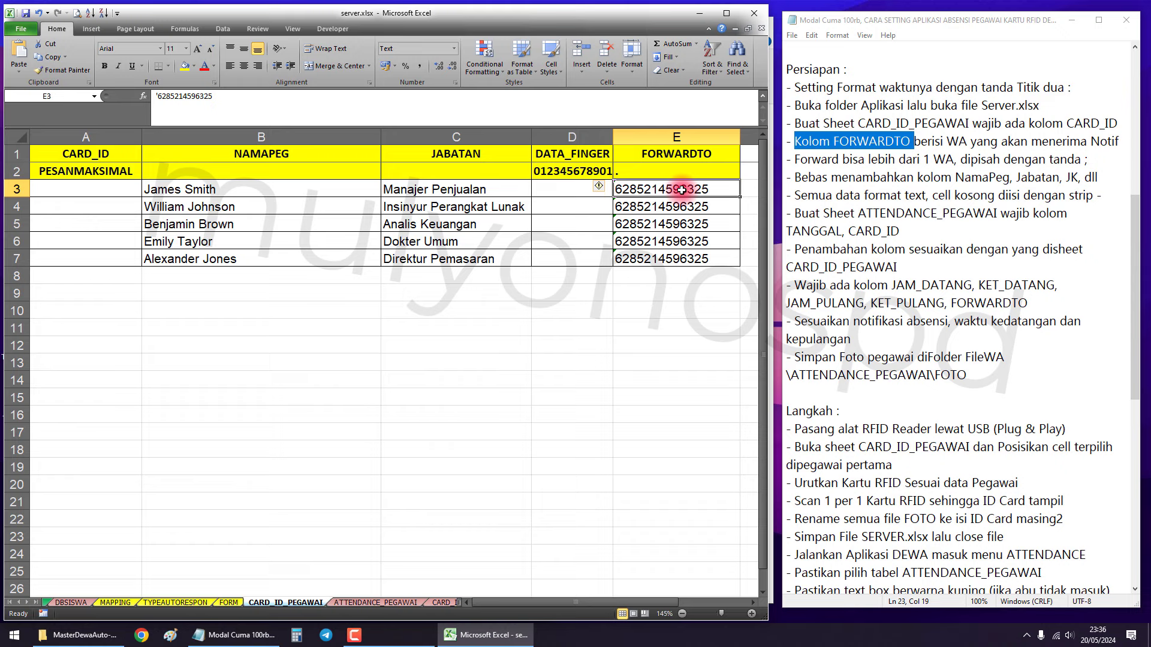
pyautogui.write('-')
pyautogui.press('Return')
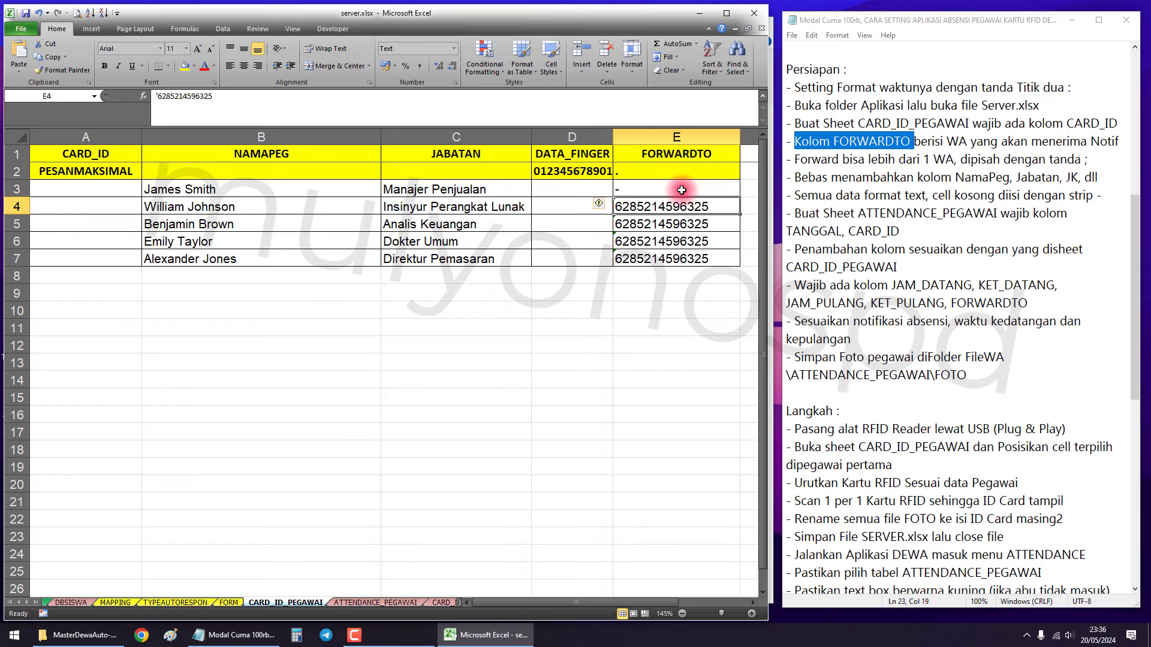
pyautogui.hotkey('ctrl', 'z')
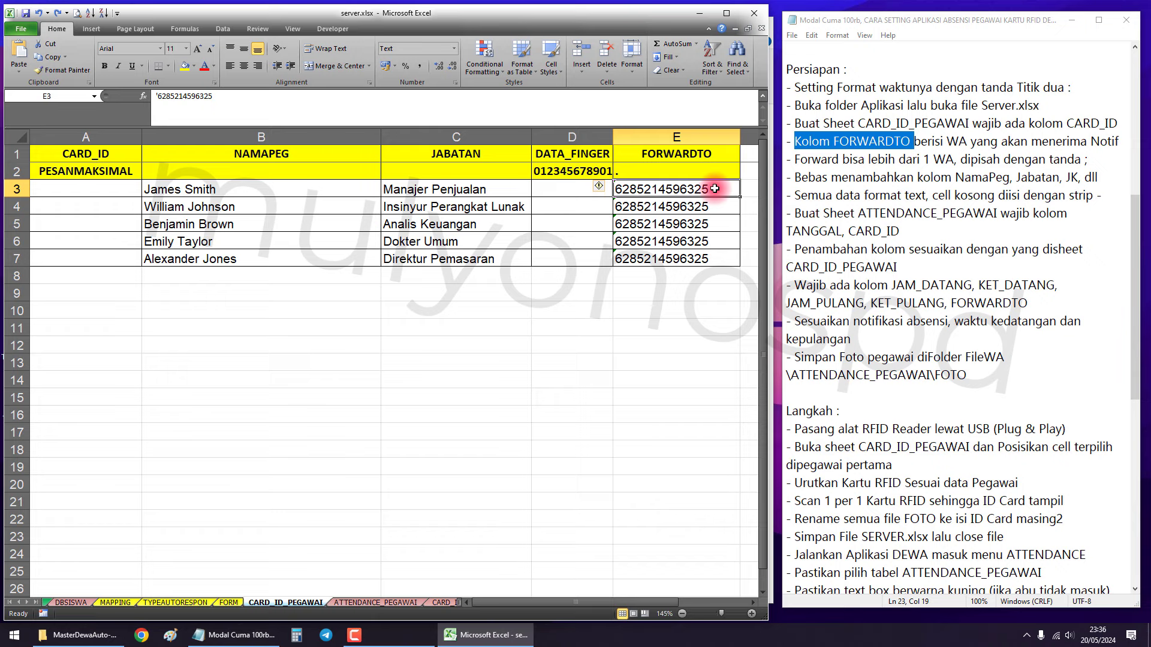
pyautogui.doubleClick(715, 189)
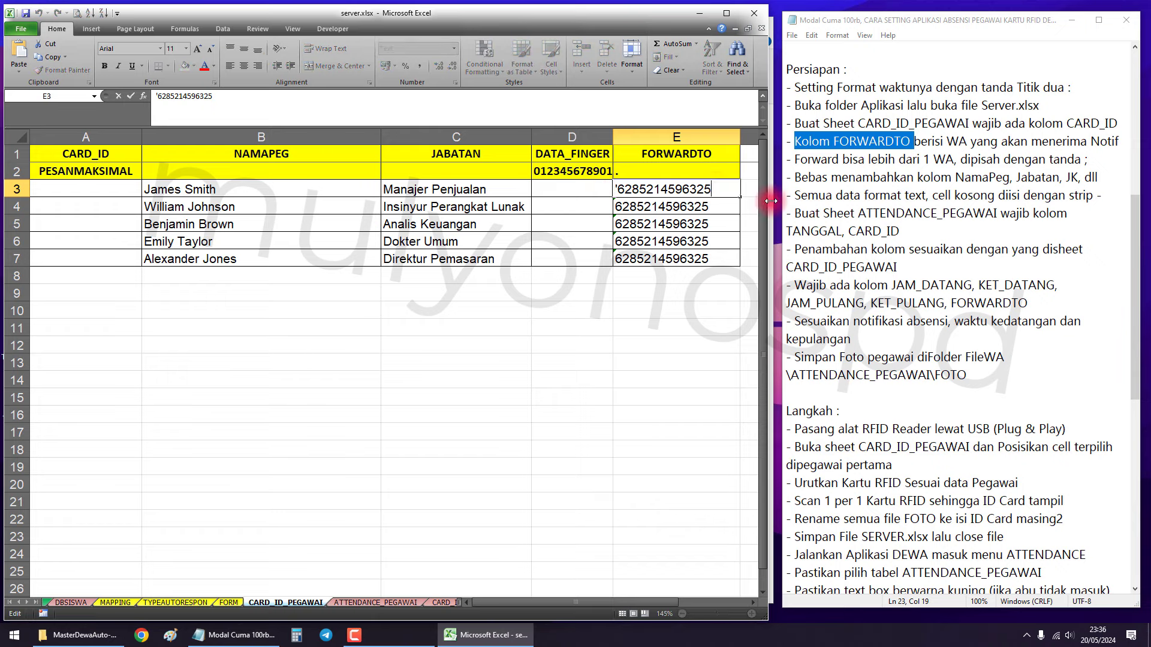
pyautogui.write(';628')
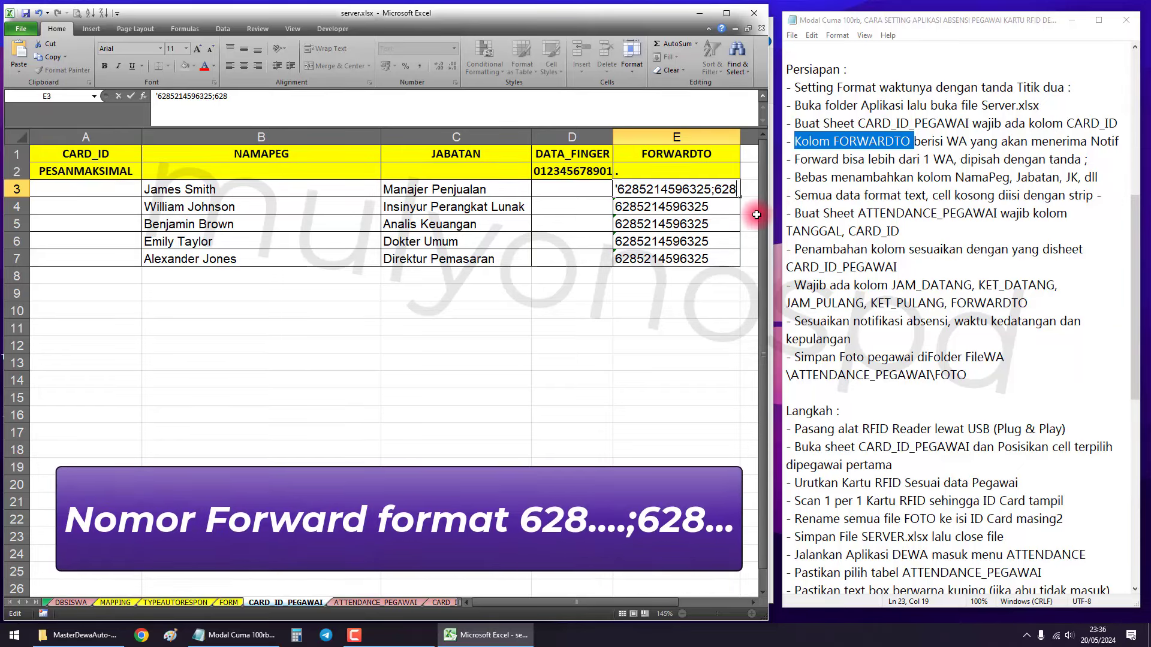
pyautogui.press('Return')
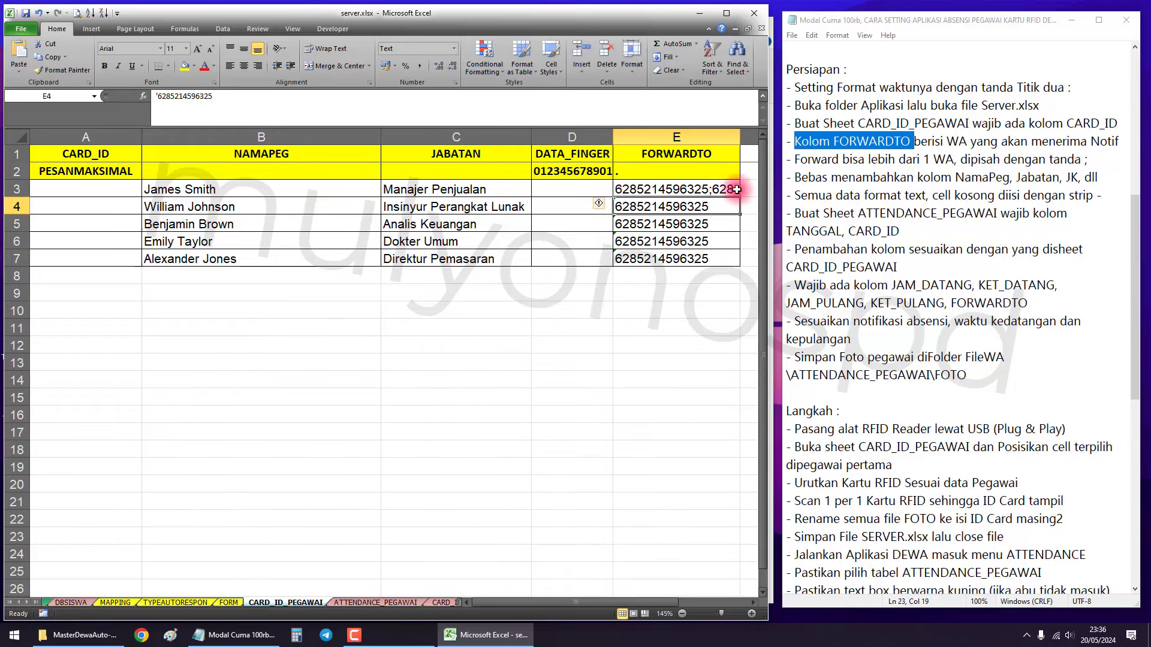
pyautogui.click(728, 189)
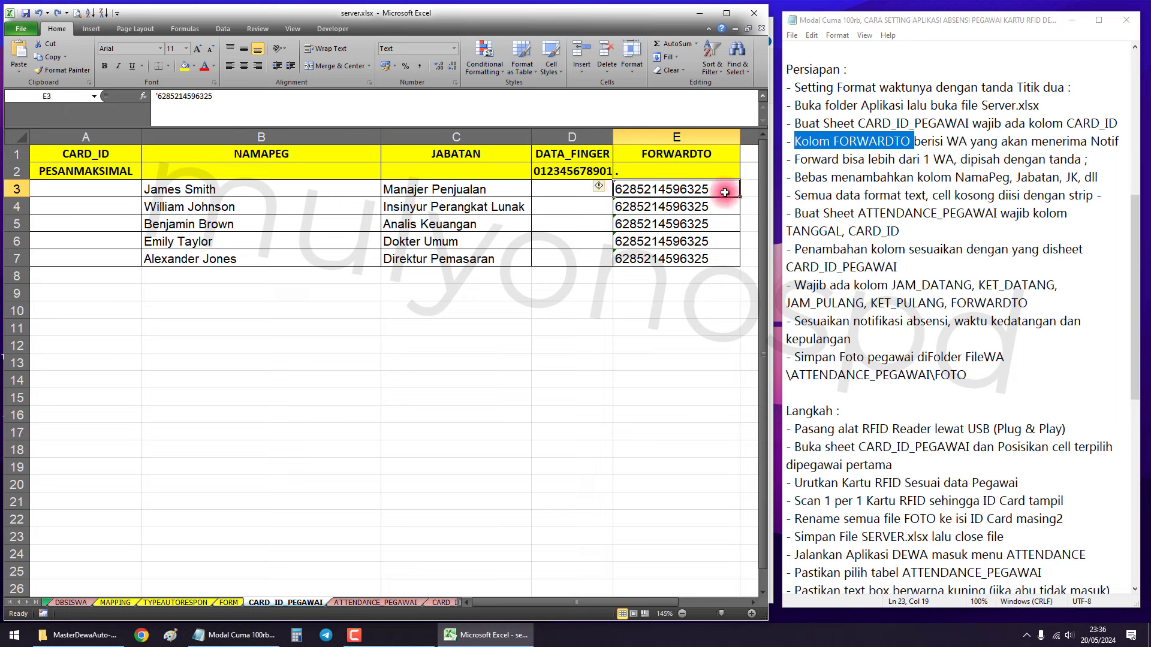
# Compare the notes on extra columns and Jabatan with the NAMAPEG and JABATAN columns.
pyautogui.moveTo(796, 178); pyautogui.dragTo(993, 180)
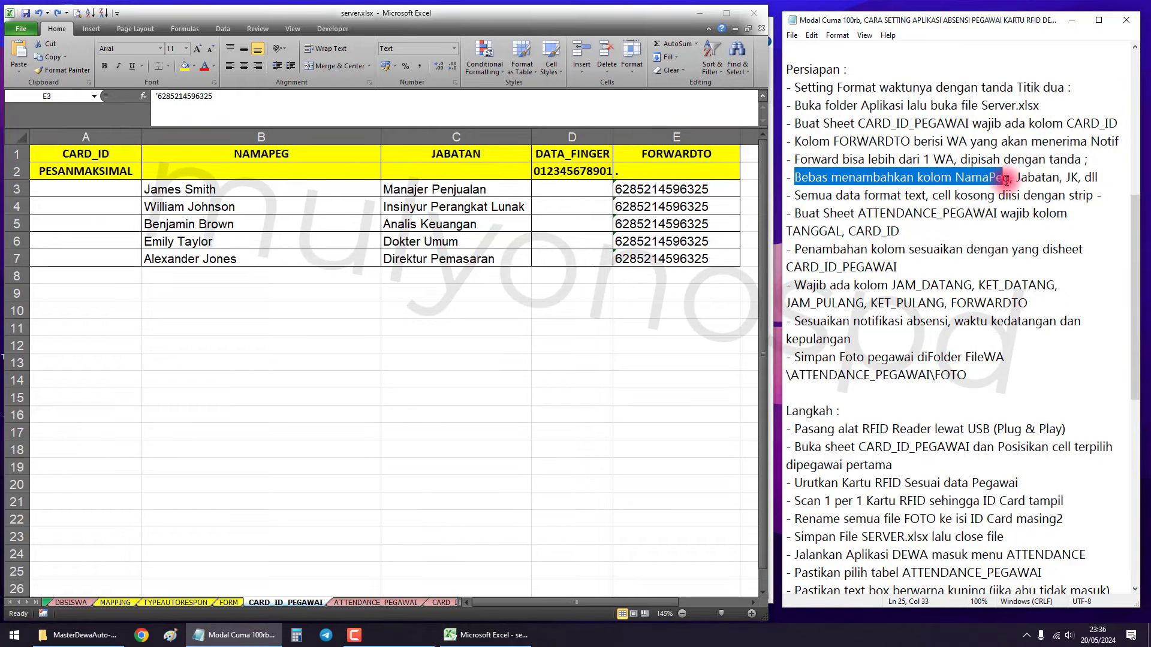
pyautogui.moveTo(1017, 178); pyautogui.dragTo(1062, 178)
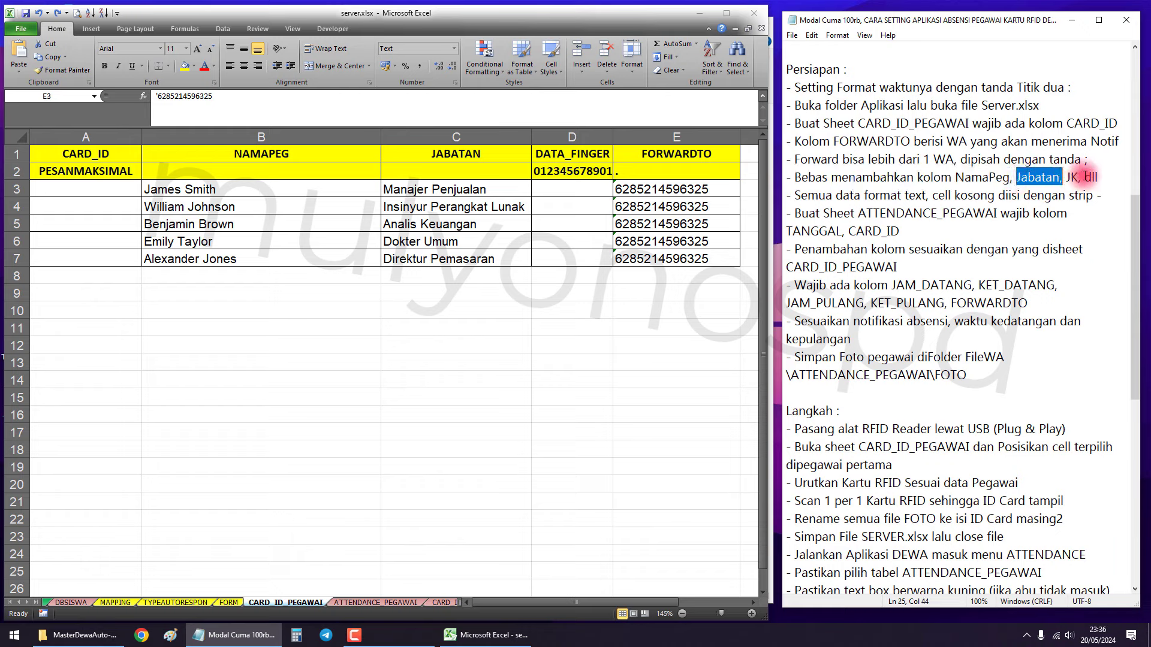
pyautogui.moveTo(300, 142); pyautogui.dragTo(443, 136)
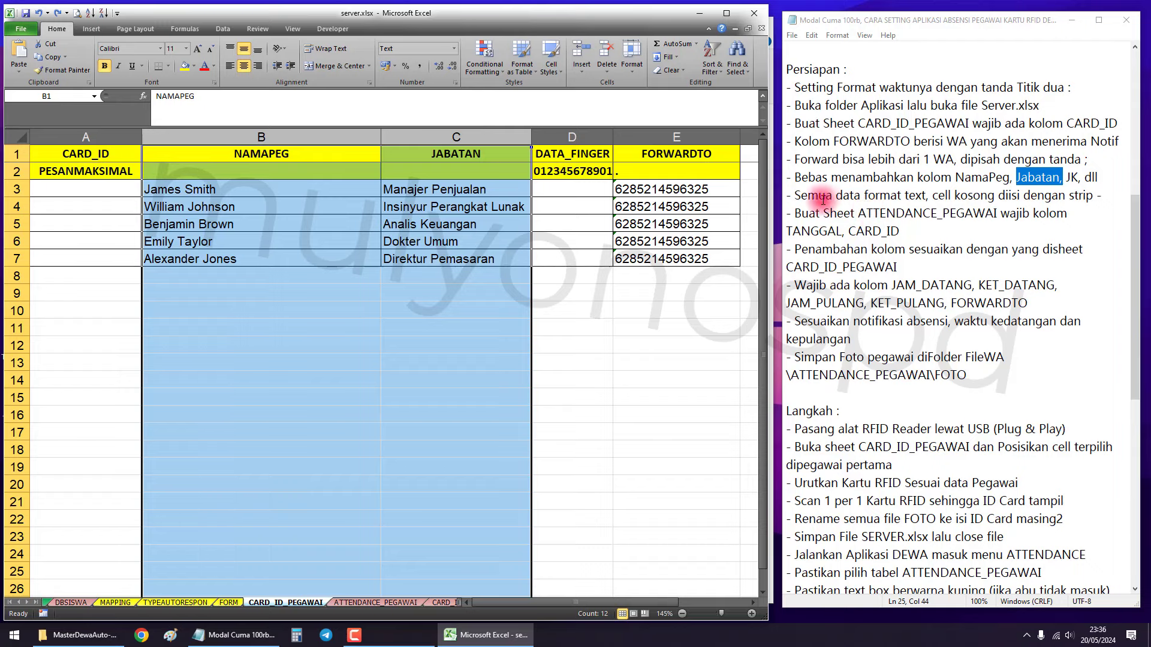
pyautogui.moveTo(807, 196); pyautogui.dragTo(1092, 193)
# Apply the Text number format to the employee block A3:E7.
pyautogui.click(573, 240)
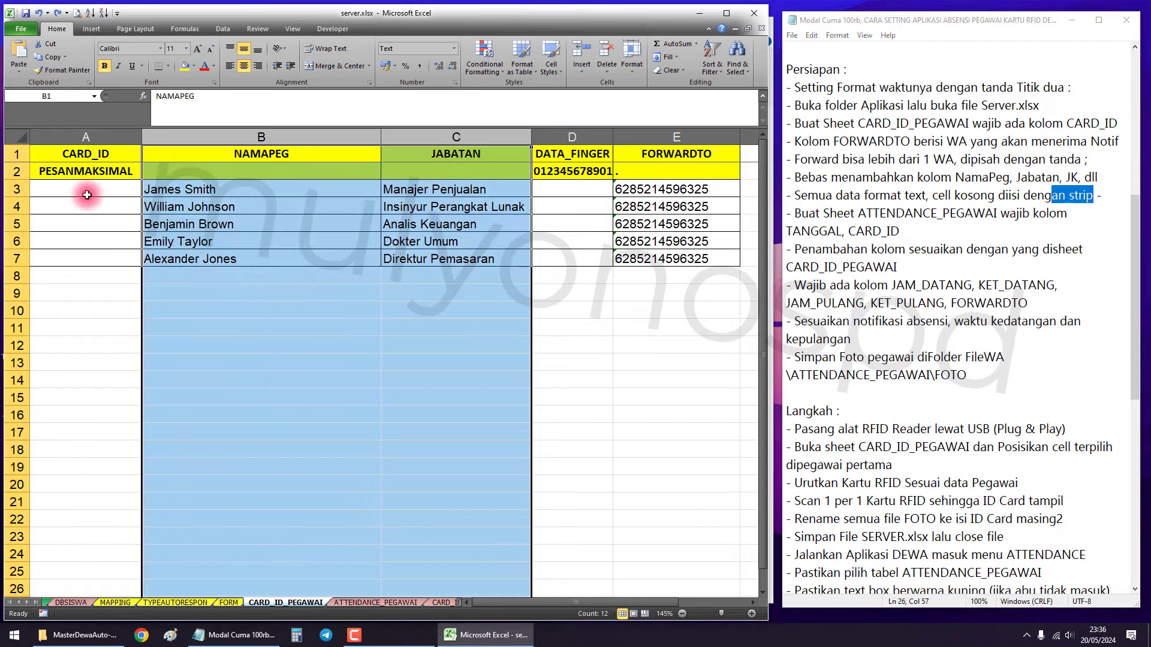
pyautogui.moveTo(87, 192); pyautogui.dragTo(635, 257)
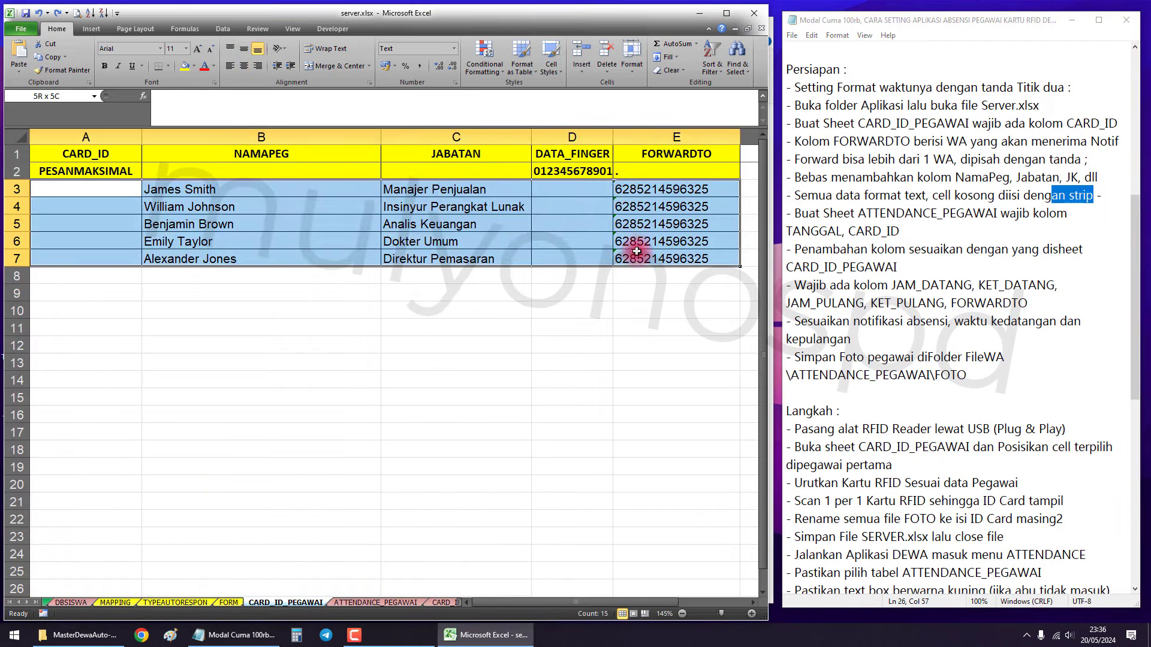
pyautogui.click(454, 49)
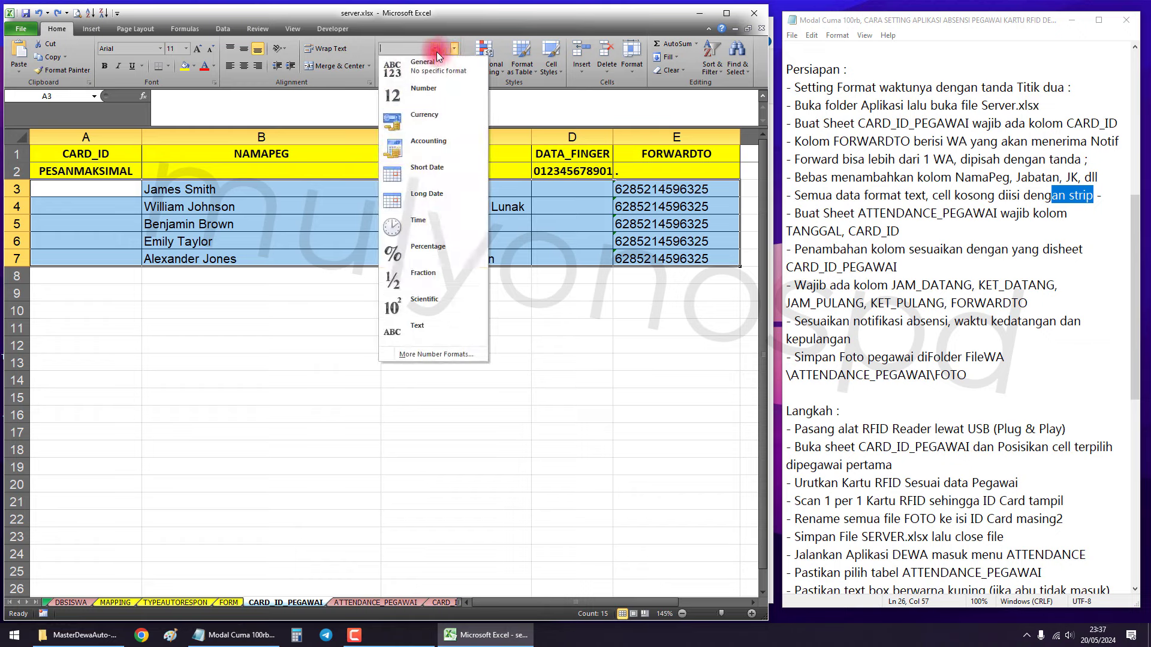
pyautogui.click(416, 328)
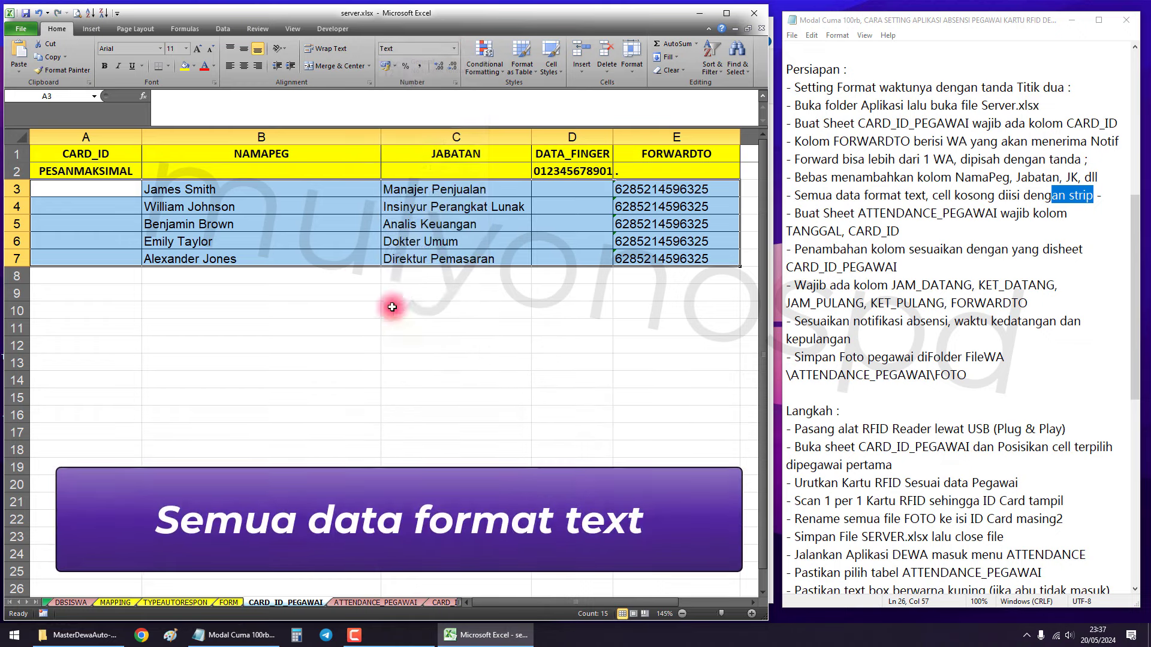
pyautogui.click(334, 223)
# Demonstrate a '-' placeholder in E5, then undo to restore its FORWARDTO number.
pyautogui.click(654, 189)
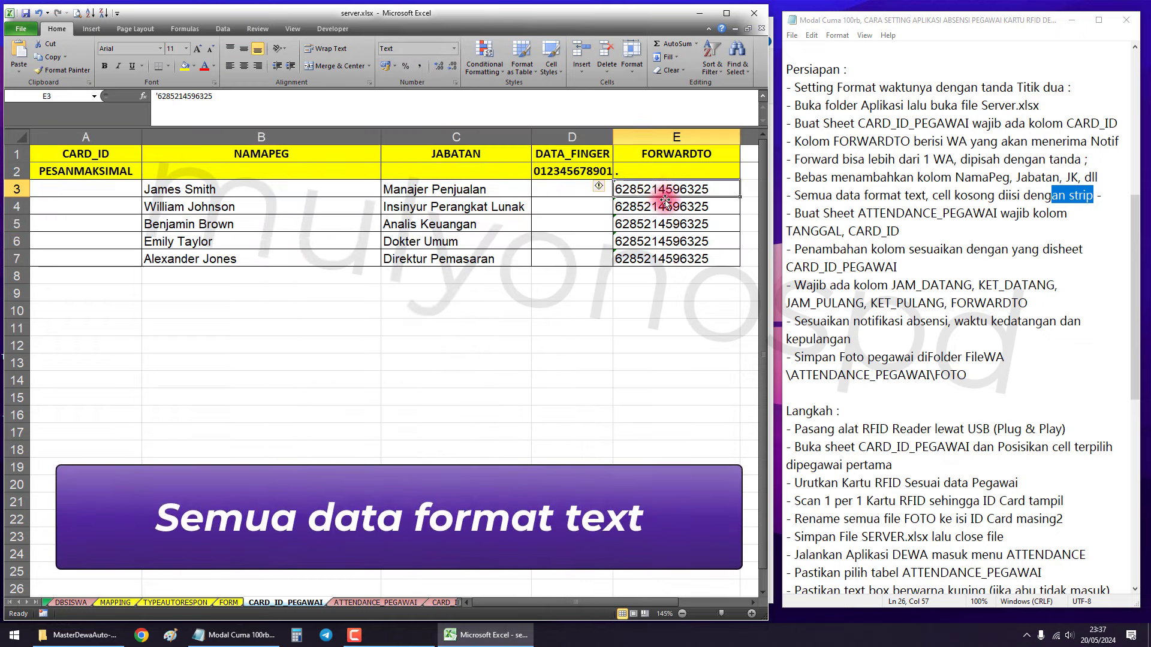
pyautogui.click(660, 221)
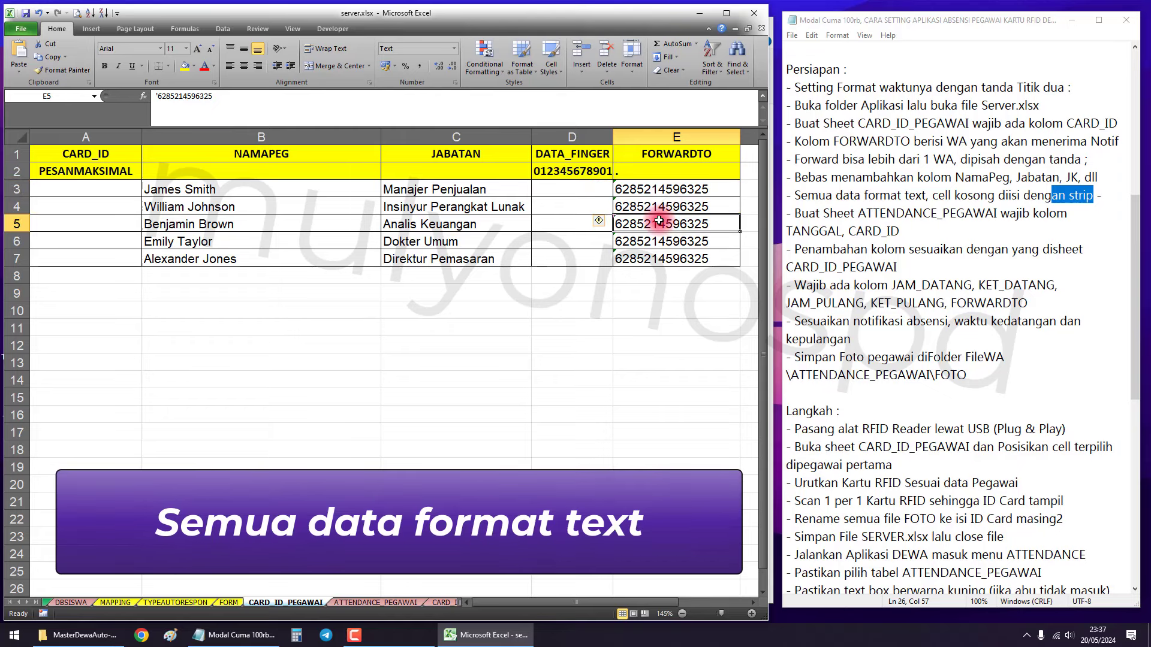
pyautogui.press('Delete')
pyautogui.write('-')
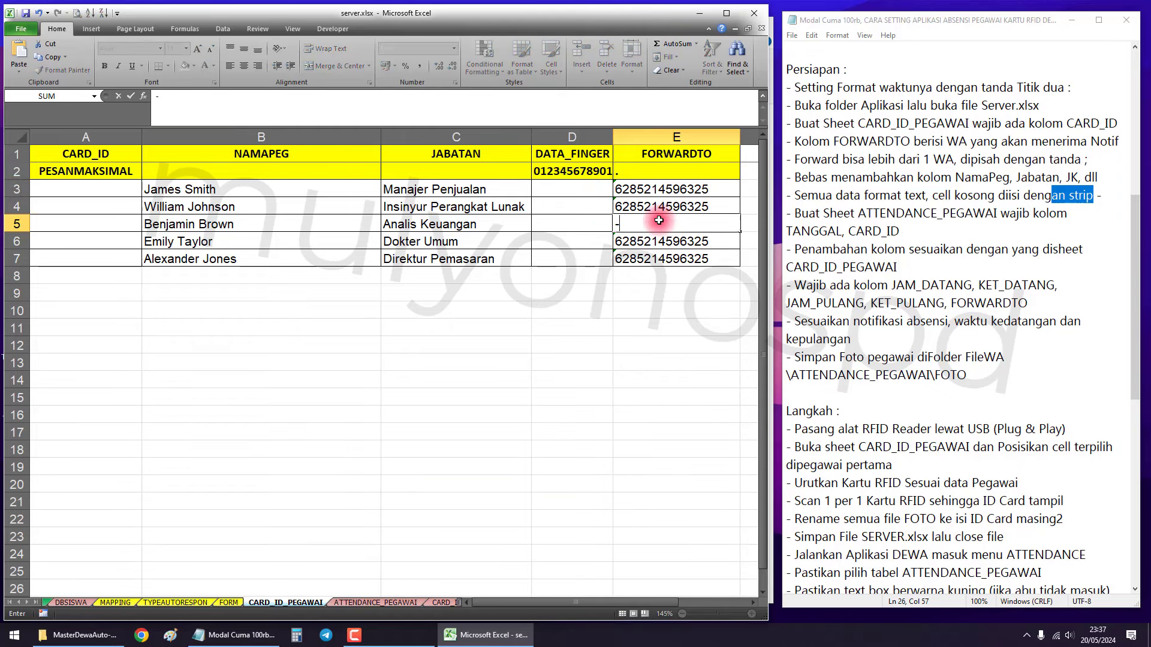
pyautogui.press('Return')
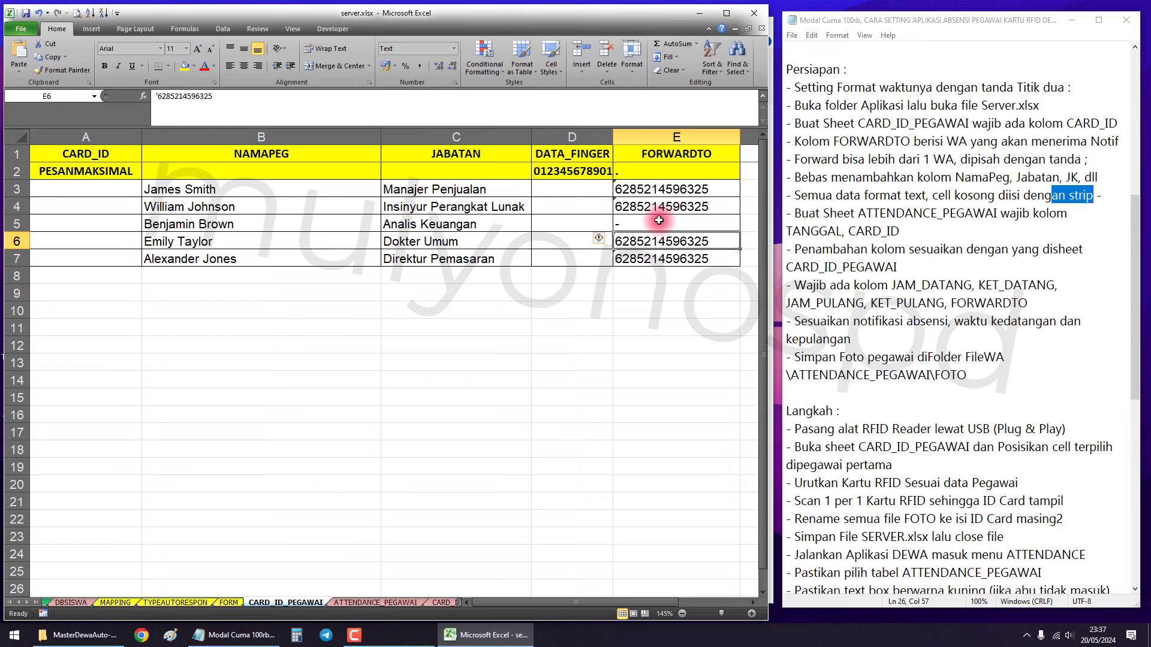
pyautogui.click(659, 220)
pyautogui.press('Delete')
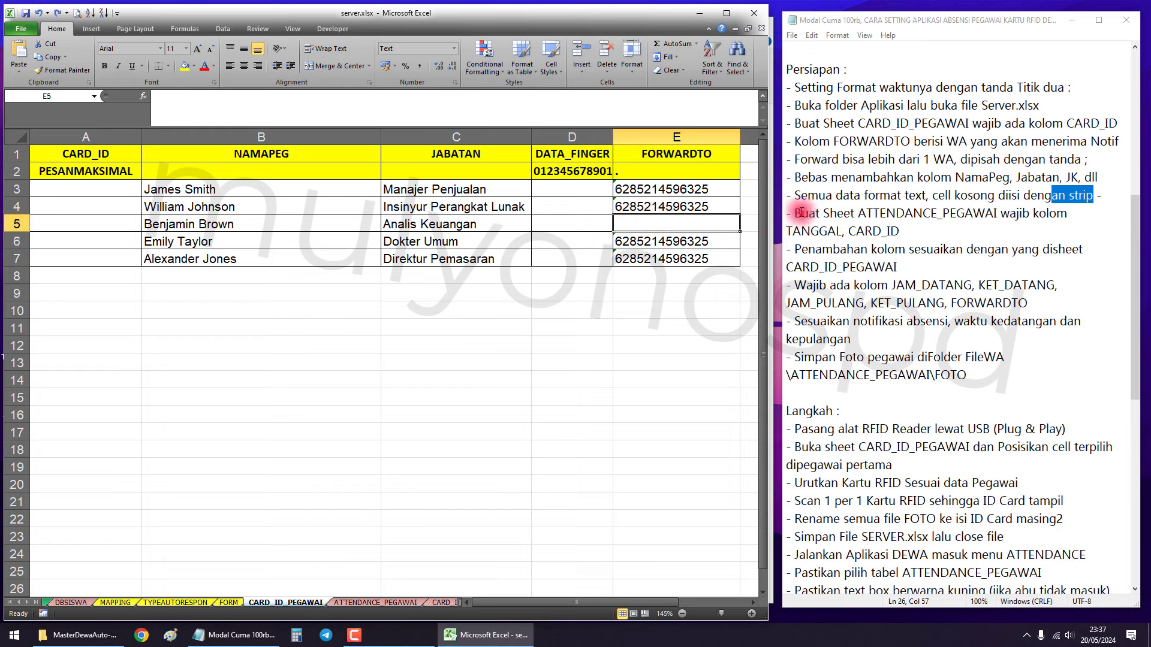
pyautogui.hotkey('ctrl', 'z')
pyautogui.hotkey('ctrl', 'z')
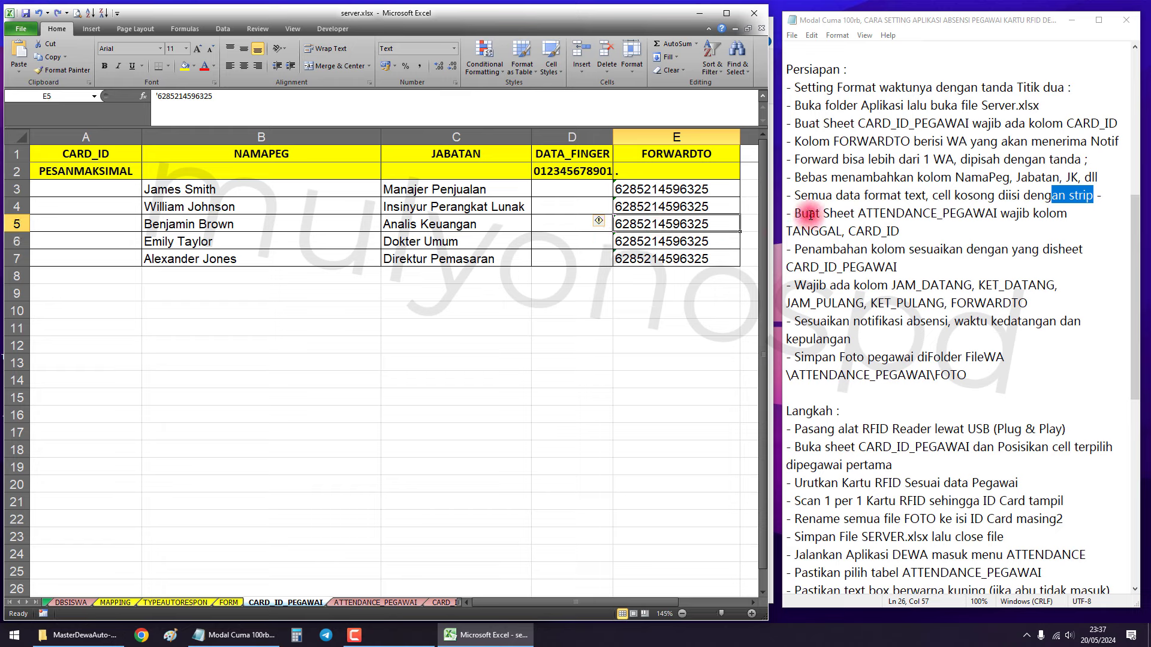
pyautogui.moveTo(794, 213); pyautogui.dragTo(998, 215)
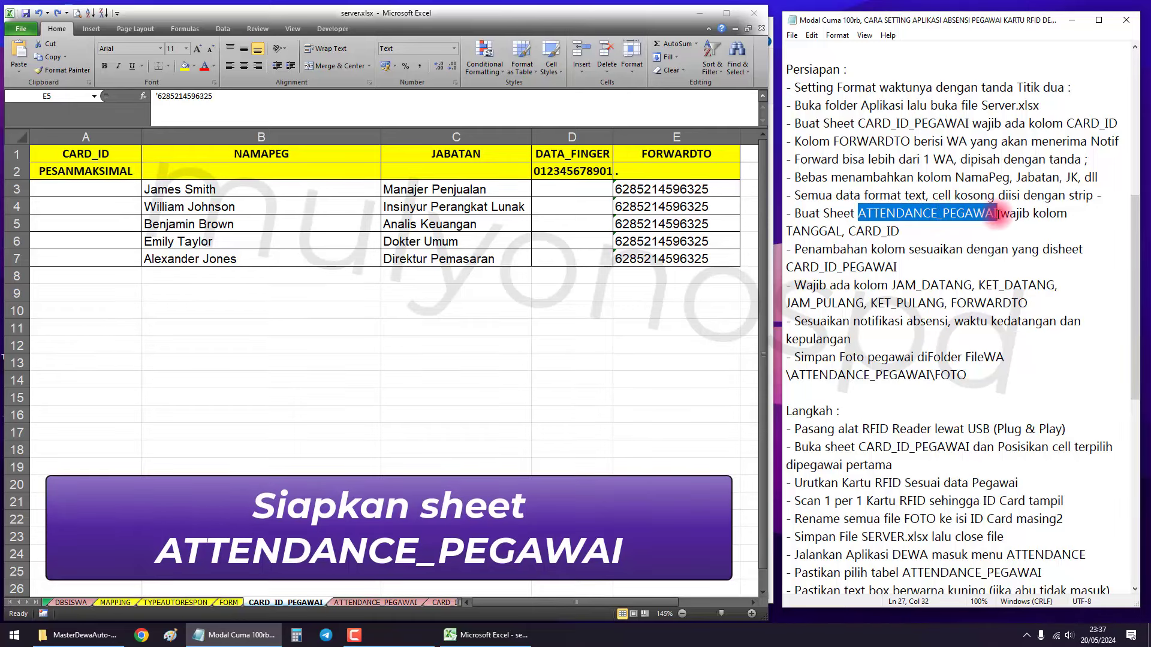
pyautogui.click(927, 214)
pyautogui.moveTo(944, 214); pyautogui.dragTo(997, 213)
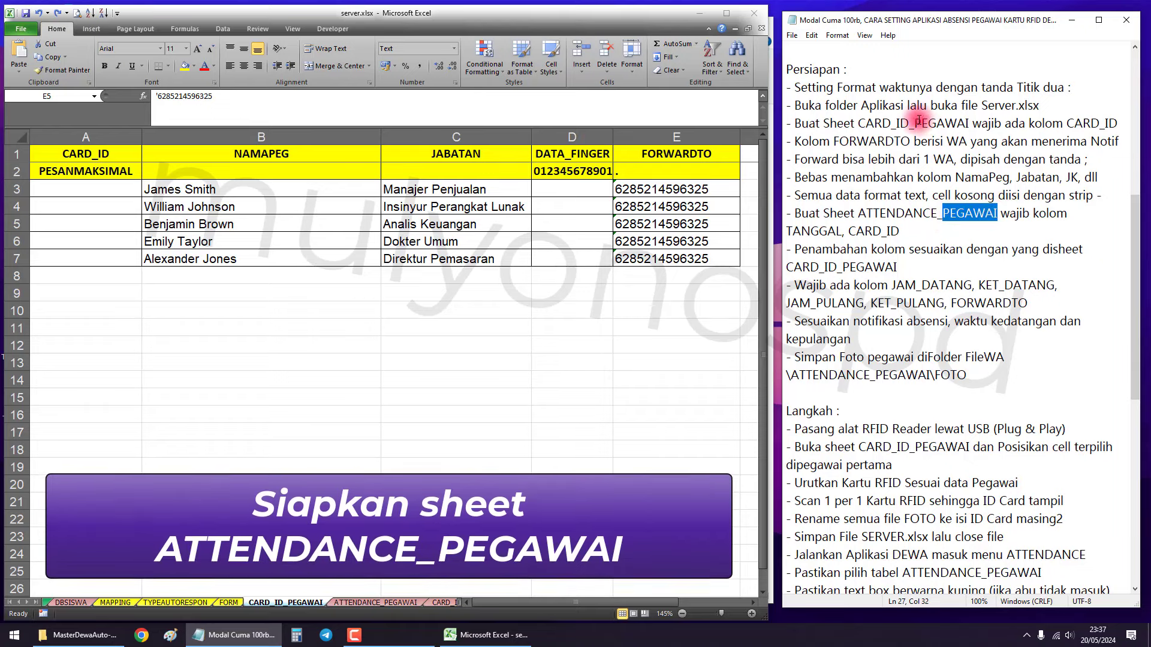
pyautogui.moveTo(914, 123); pyautogui.dragTo(961, 123)
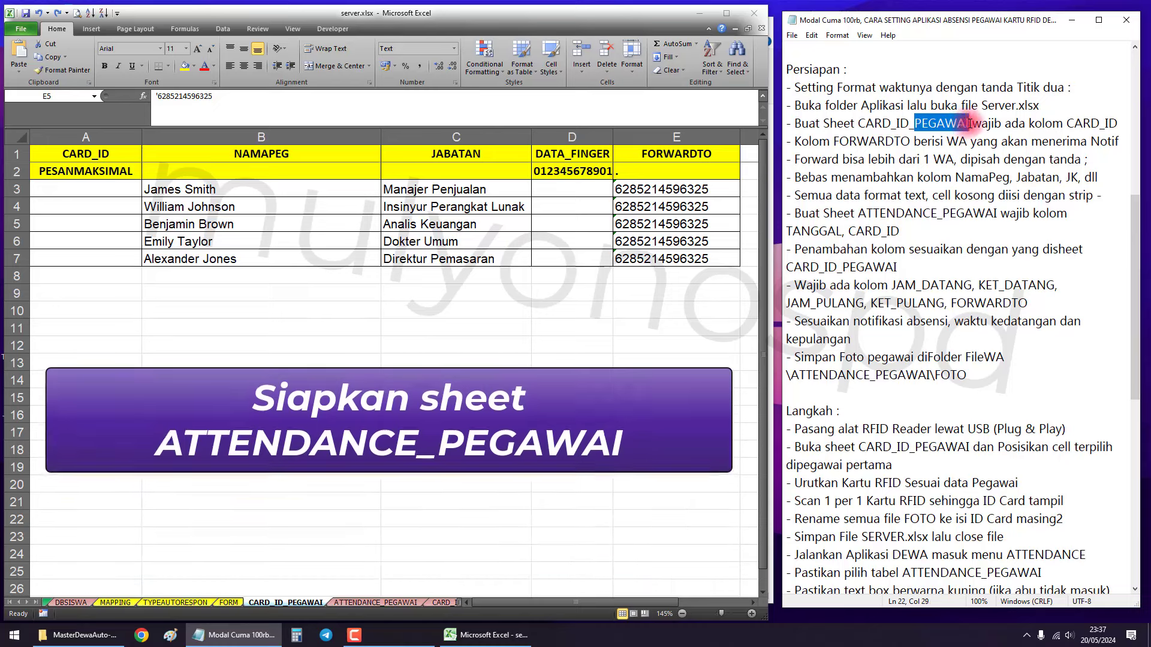
pyautogui.click(957, 214)
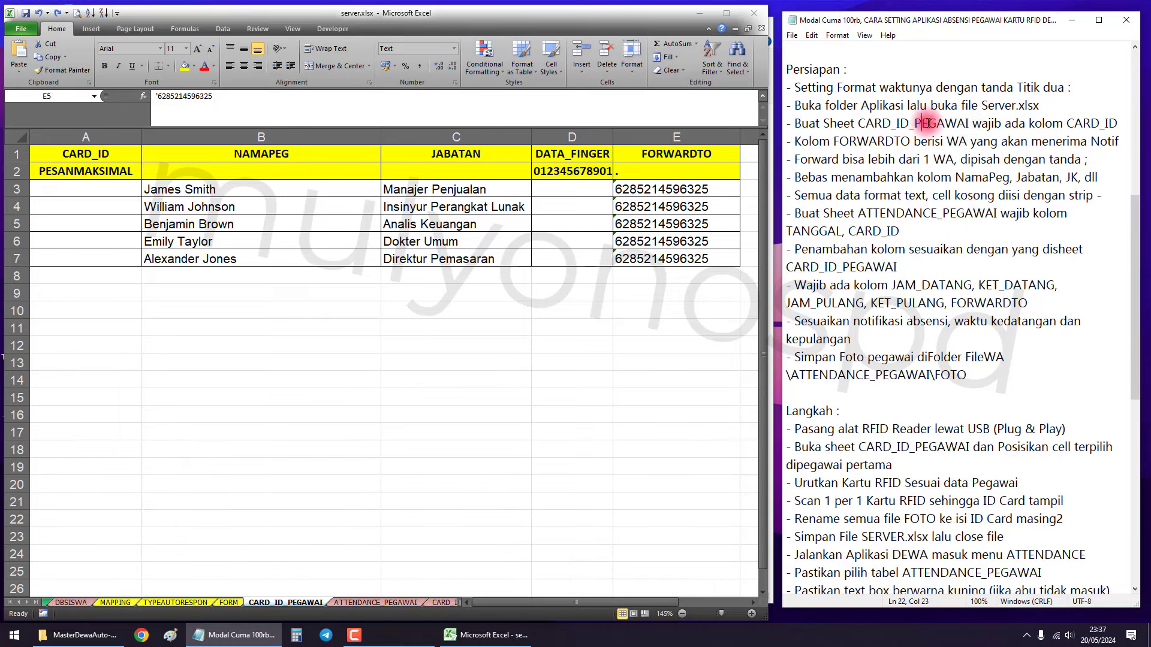
pyautogui.moveTo(956, 214); pyautogui.dragTo(971, 214)
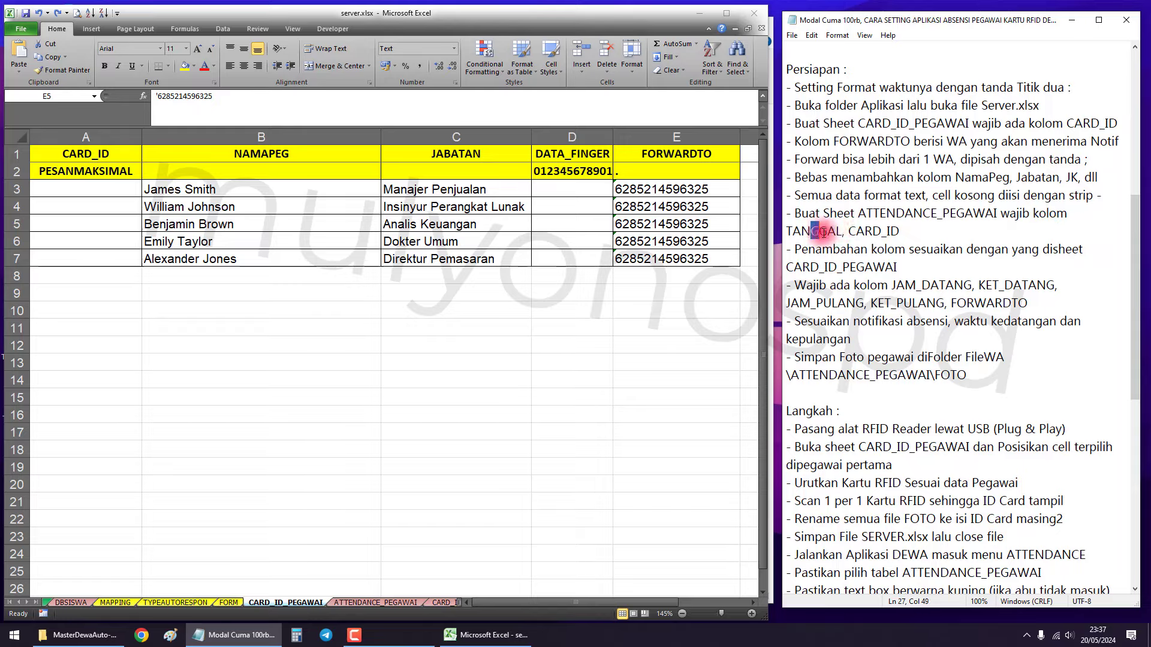
pyautogui.moveTo(811, 231); pyautogui.dragTo(905, 234)
pyautogui.click(615, 391)
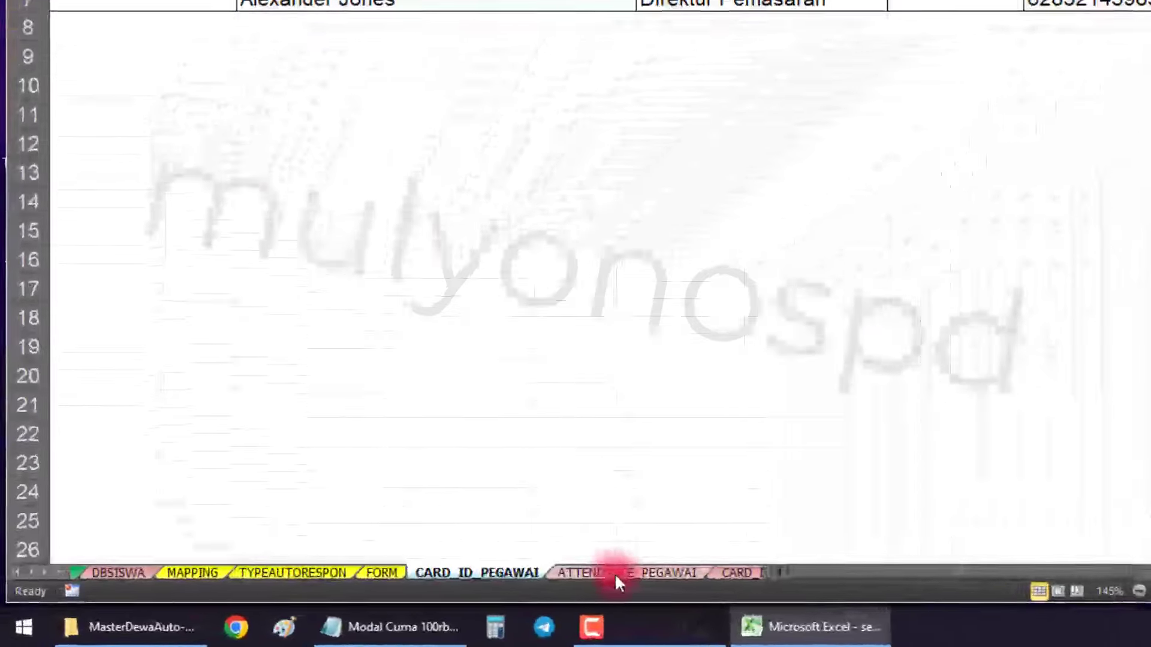
pyautogui.click(363, 603)
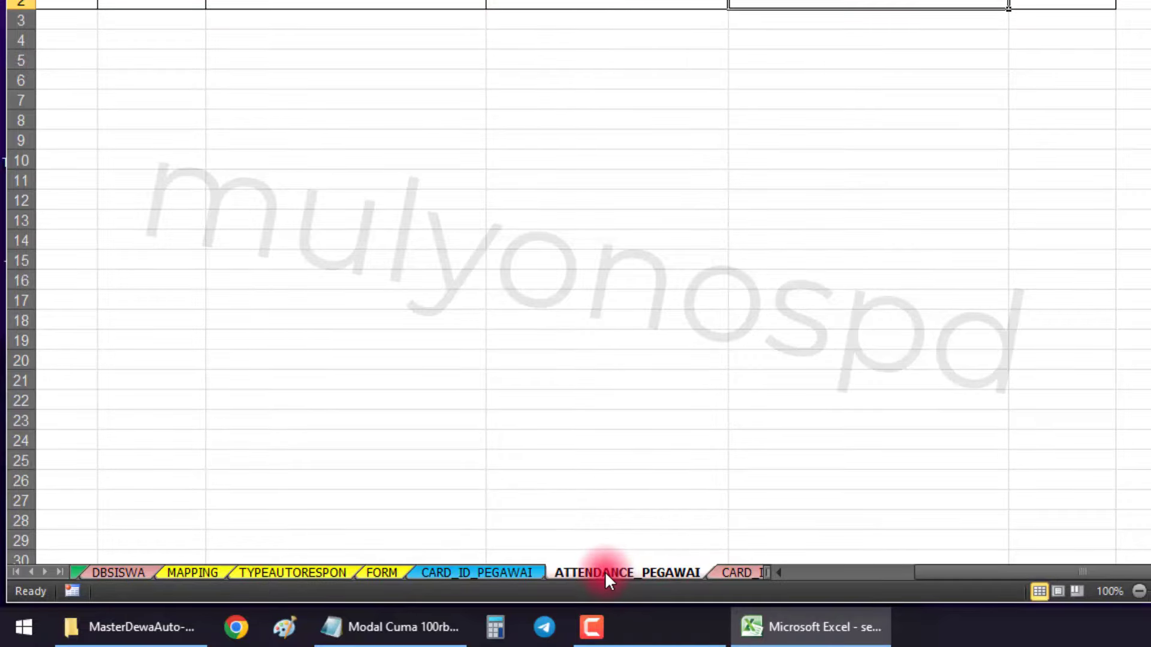
pyautogui.click(667, 435)
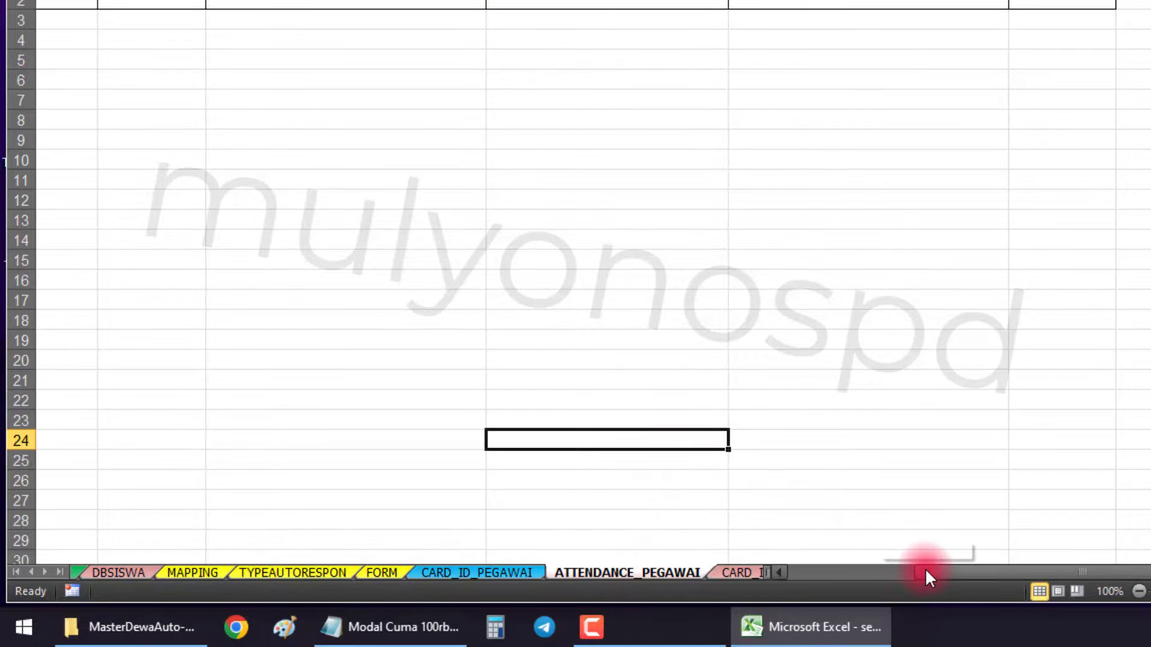
pyautogui.moveTo(925, 568); pyautogui.dragTo(789, 568)
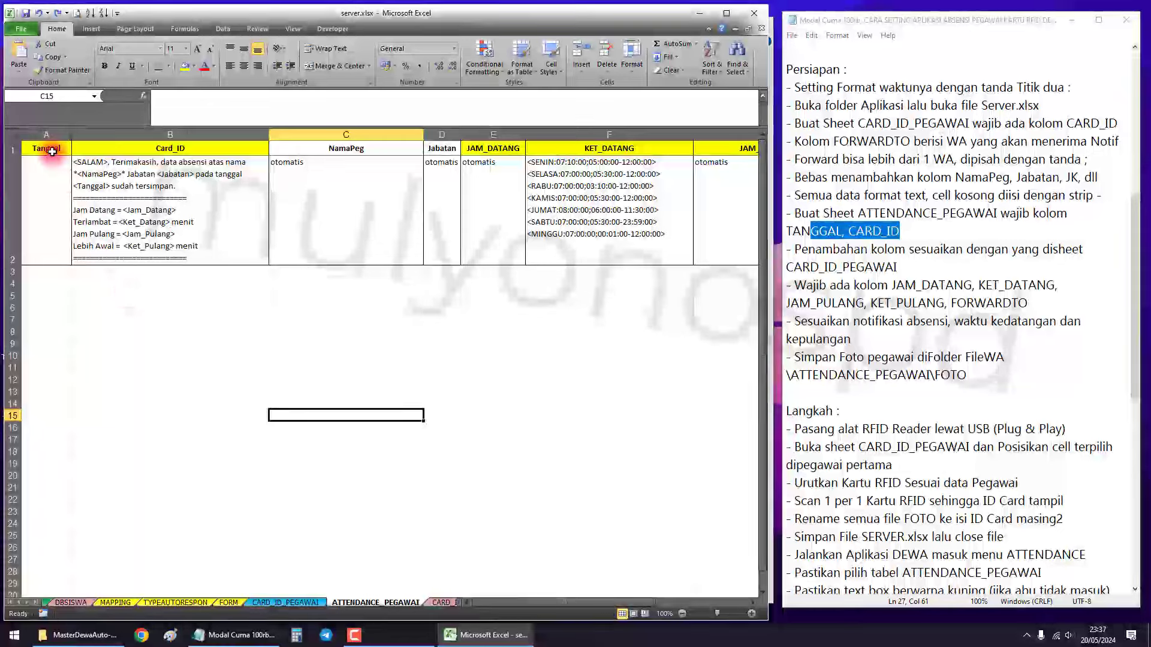
pyautogui.moveTo(46, 152); pyautogui.dragTo(113, 190)
pyautogui.scroll(3, 155, 293)
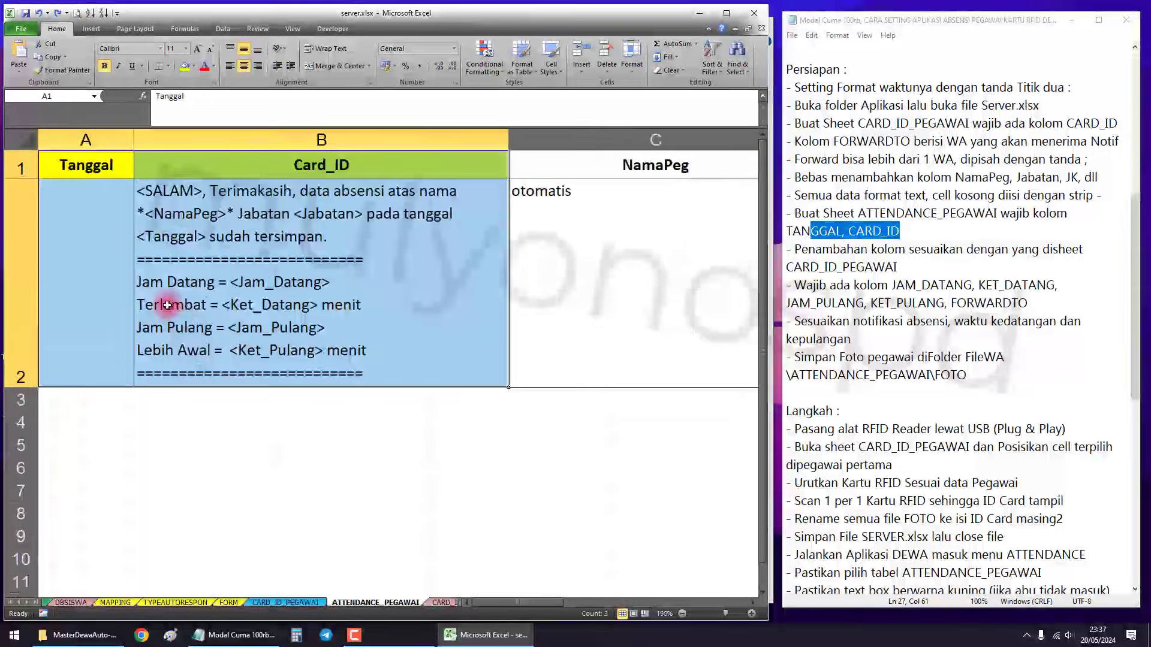
pyautogui.scroll(3, 136, 193)
pyautogui.click(106, 173)
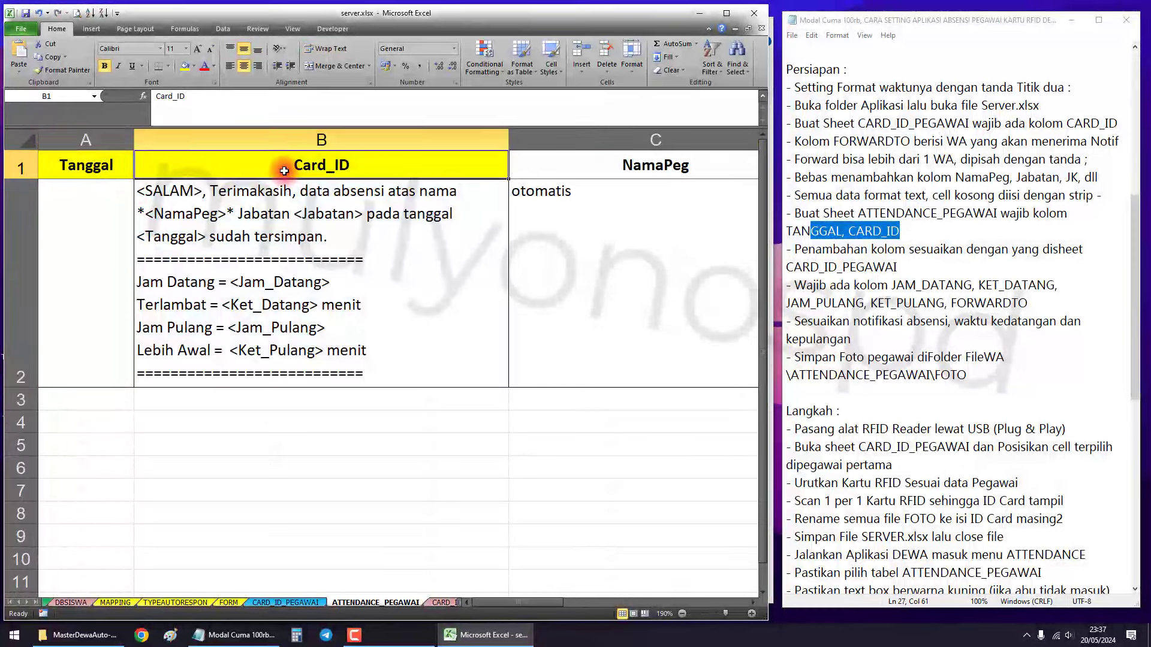
pyautogui.moveTo(113, 163); pyautogui.dragTo(205, 164)
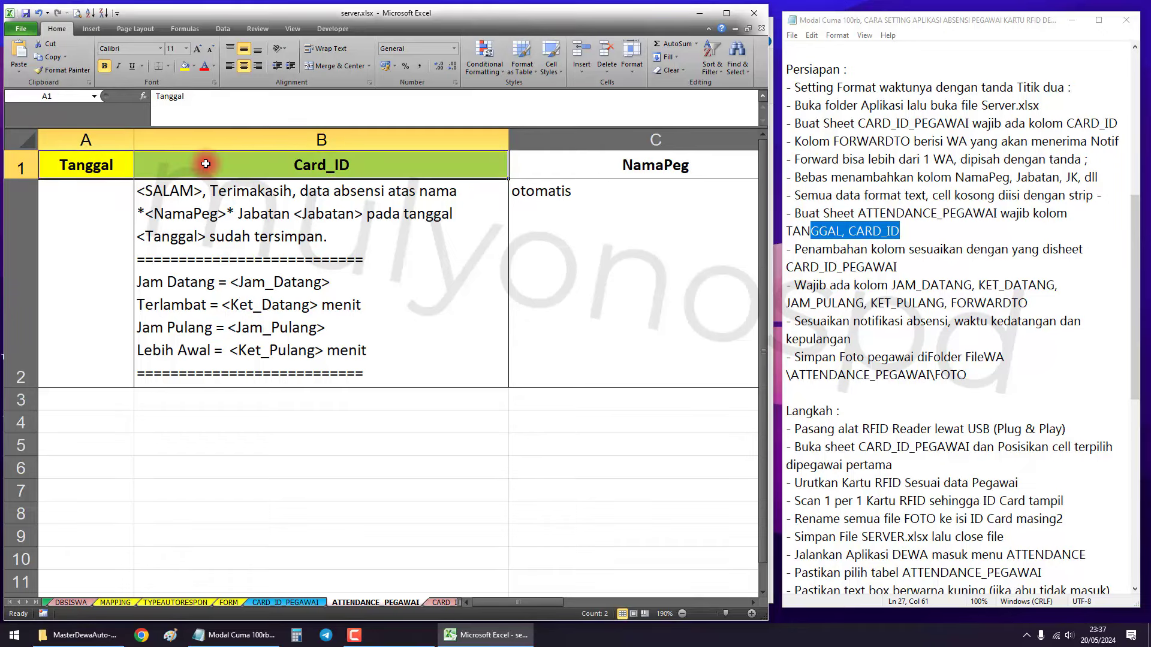
pyautogui.click(825, 267)
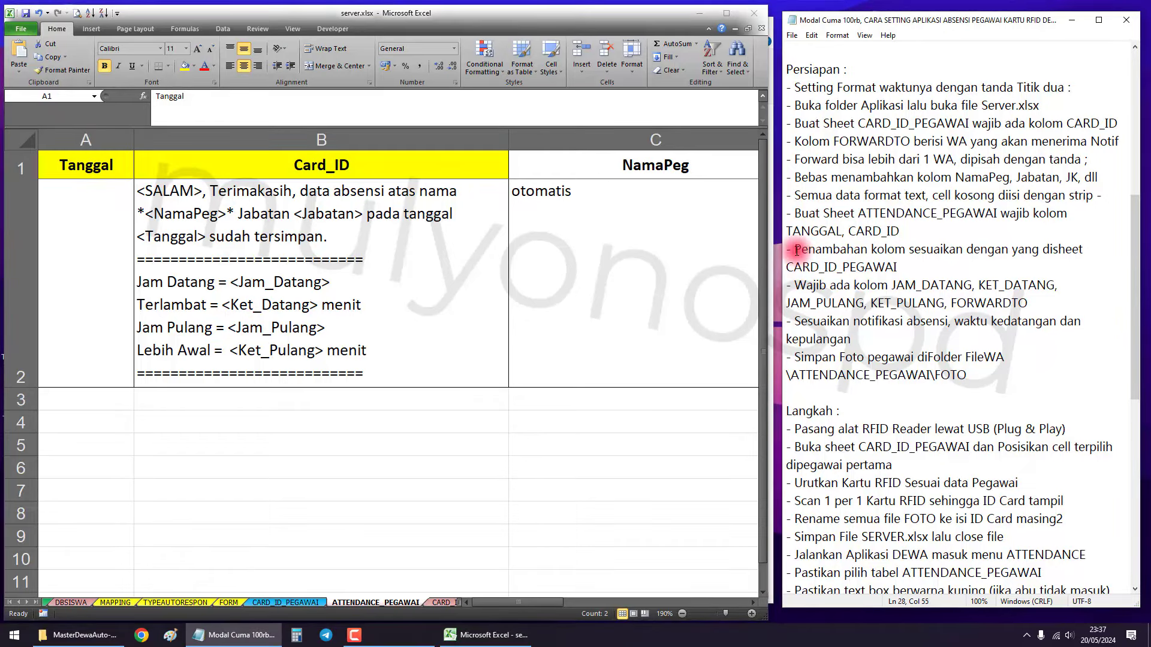
pyautogui.moveTo(796, 250); pyautogui.dragTo(937, 265)
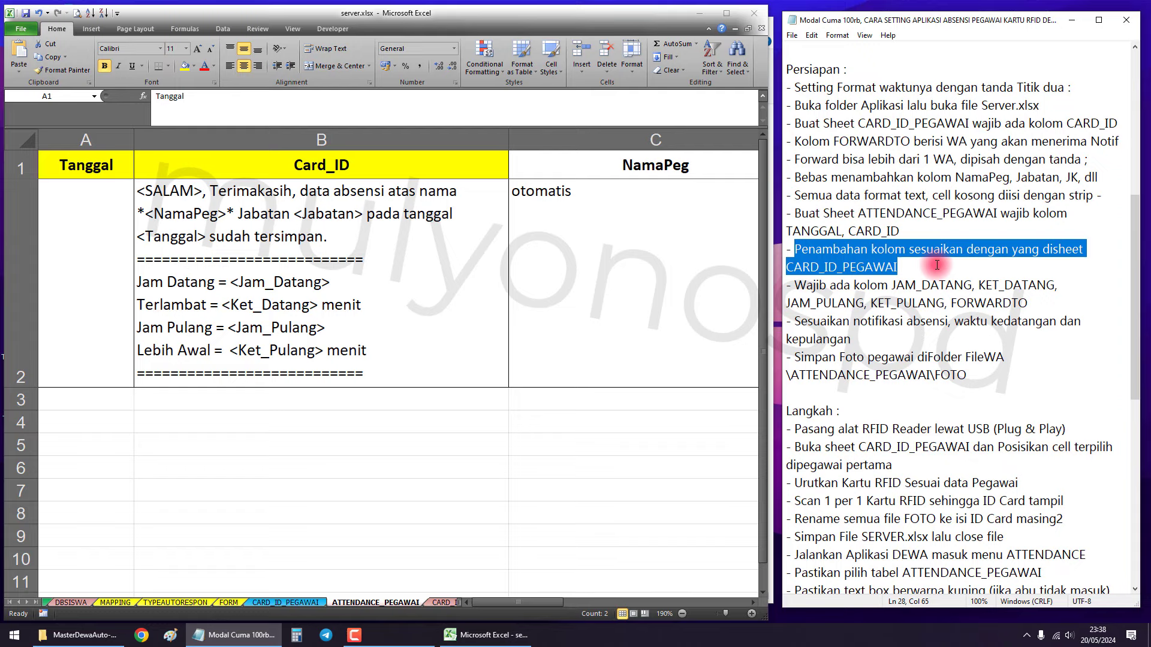
pyautogui.click(767, 279)
pyautogui.scroll(-3, 570, 287)
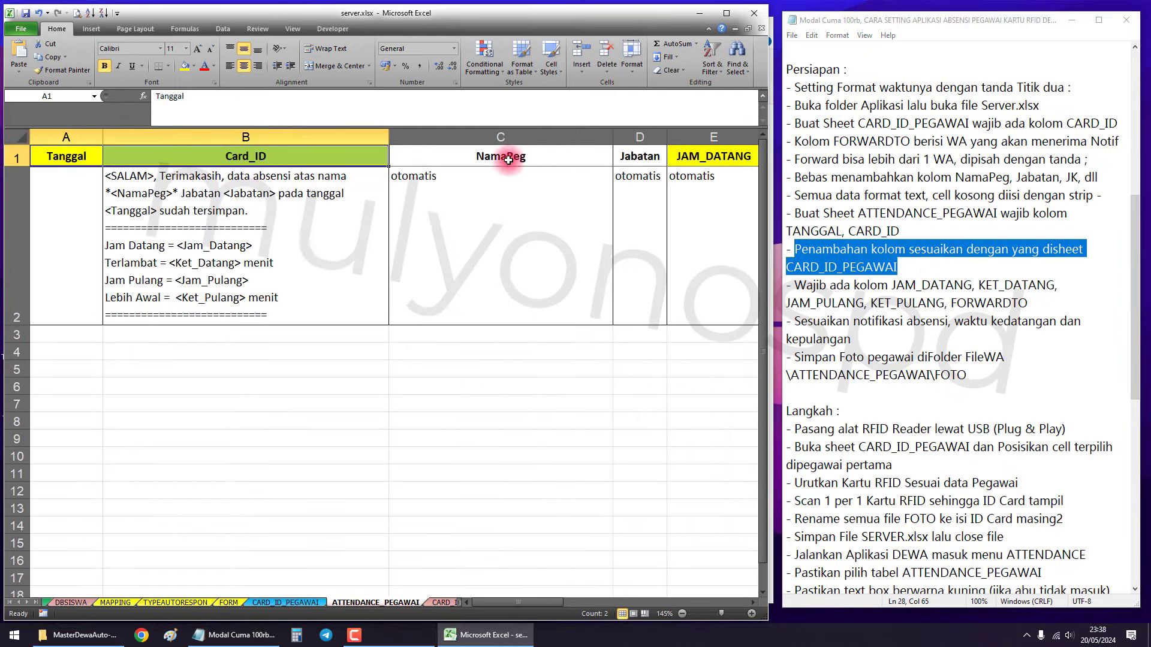
pyautogui.moveTo(504, 136); pyautogui.dragTo(637, 136)
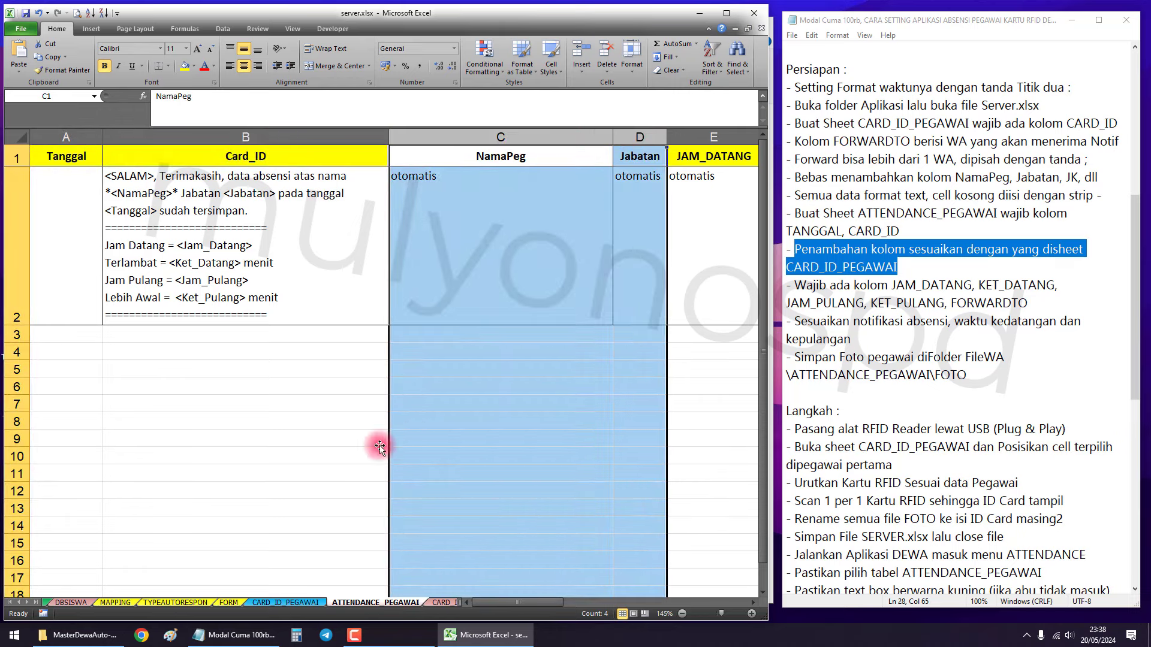
pyautogui.click(324, 490)
pyautogui.click(285, 602)
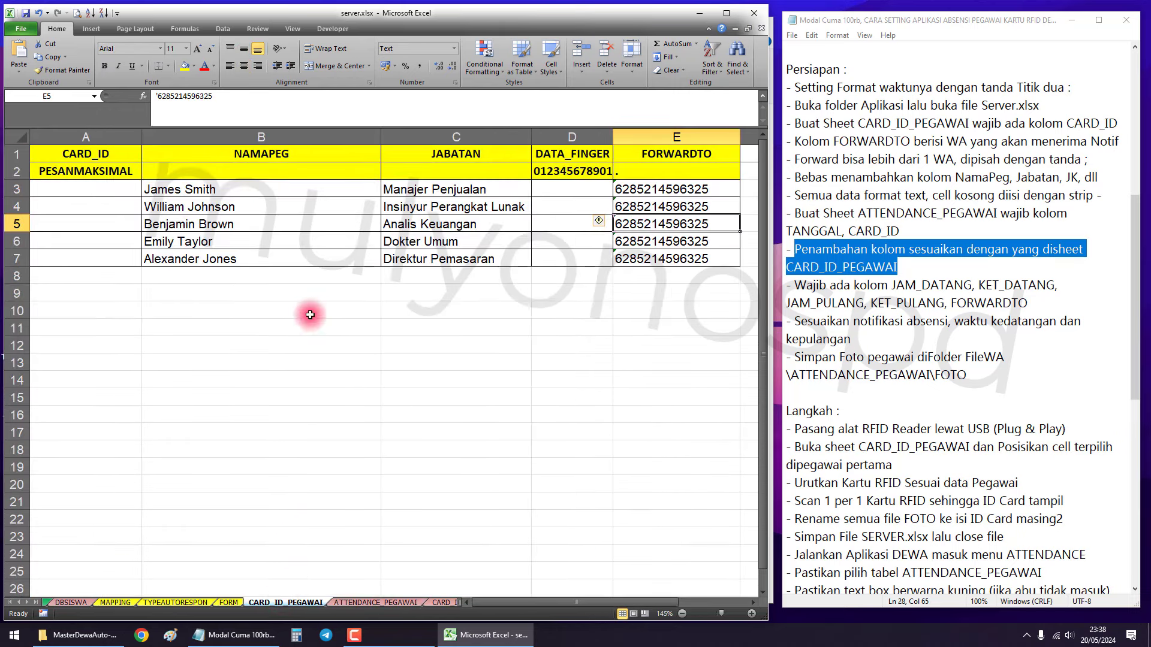
# Point out the NAMAPEG and JABATAN header cells on CARD_ID_PEGAWAI.
pyautogui.moveTo(434, 132); pyautogui.dragTo(435, 144)
pyautogui.click(307, 160)
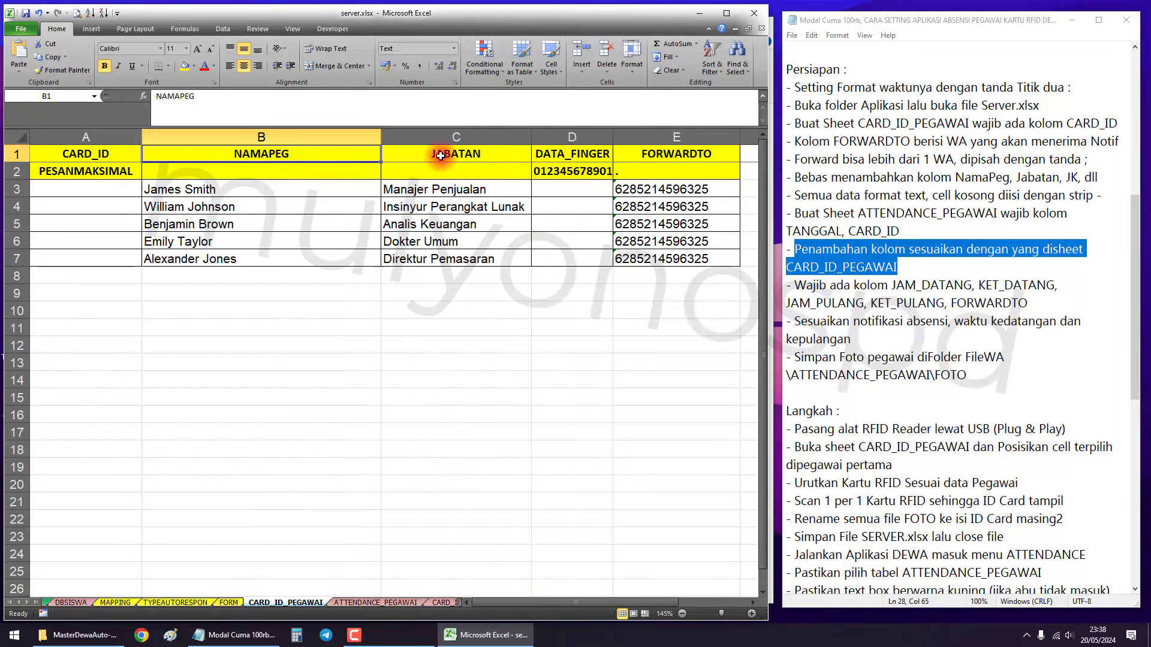
pyautogui.click(452, 156)
pyautogui.click(331, 155)
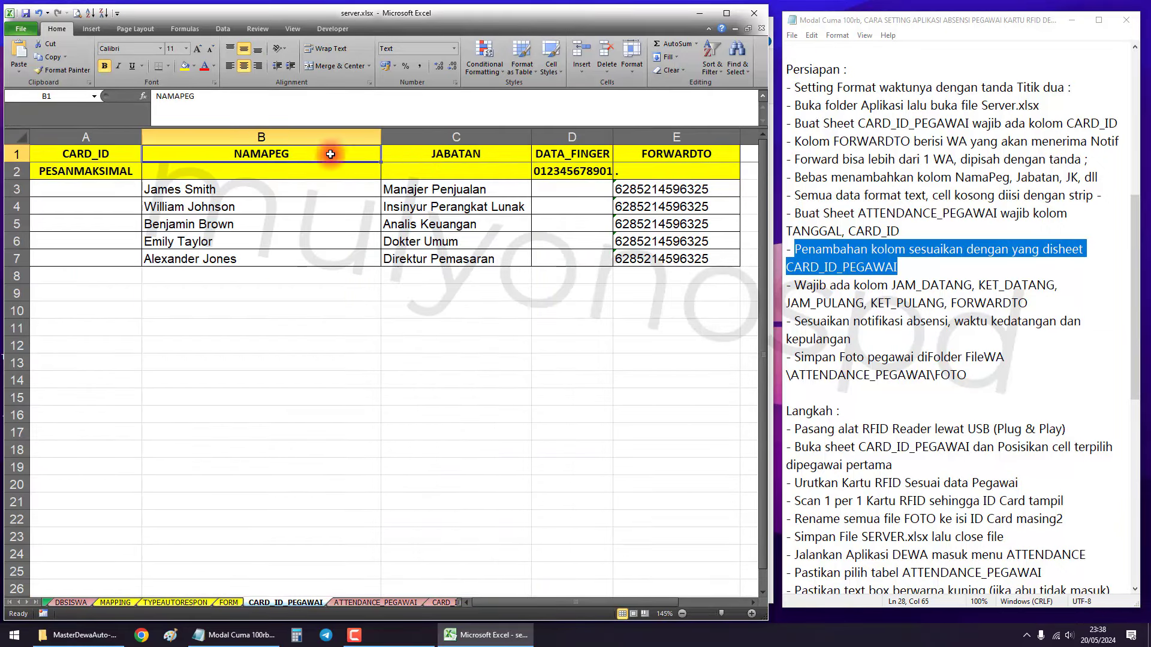
pyautogui.click(450, 155)
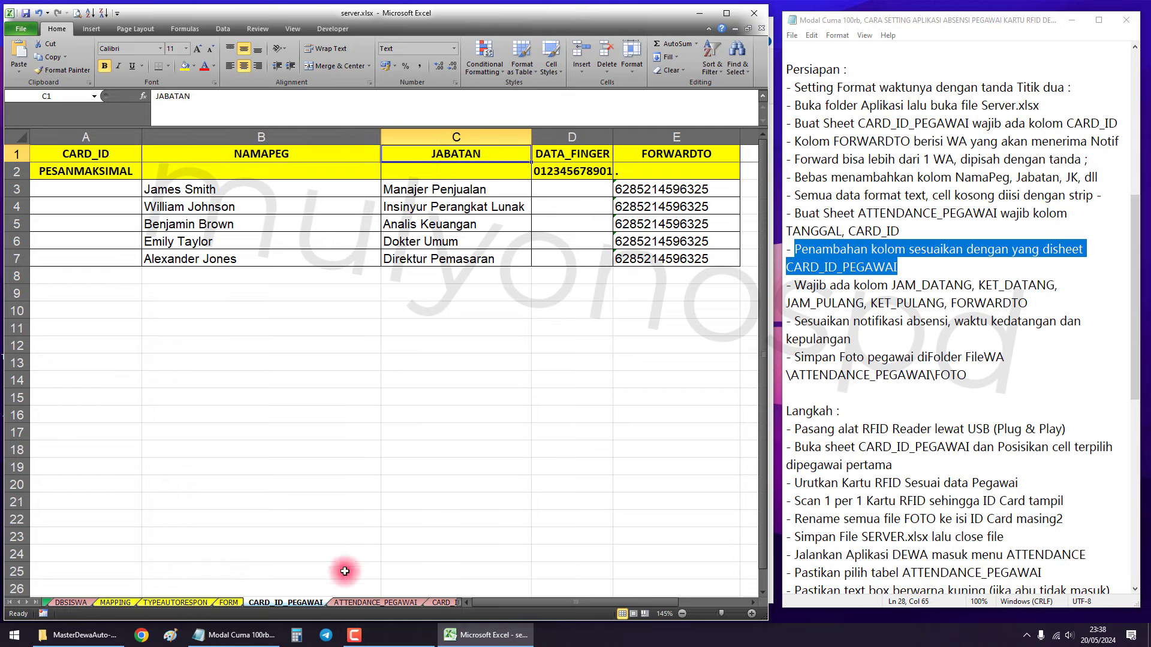
# Compare those columns with NamaPeg and Jabatan on the ATTENDANCE_PEGAWAI sheet, ending there.
pyautogui.click(373, 603)
pyautogui.moveTo(526, 136); pyautogui.dragTo(637, 137)
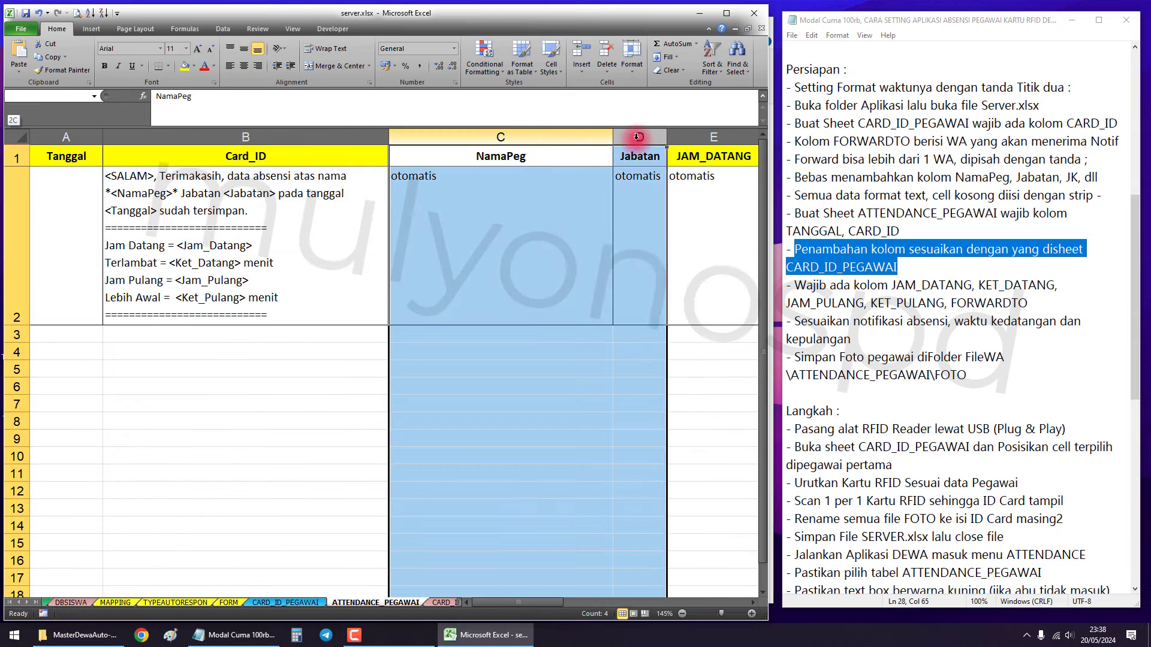
pyautogui.click(637, 201)
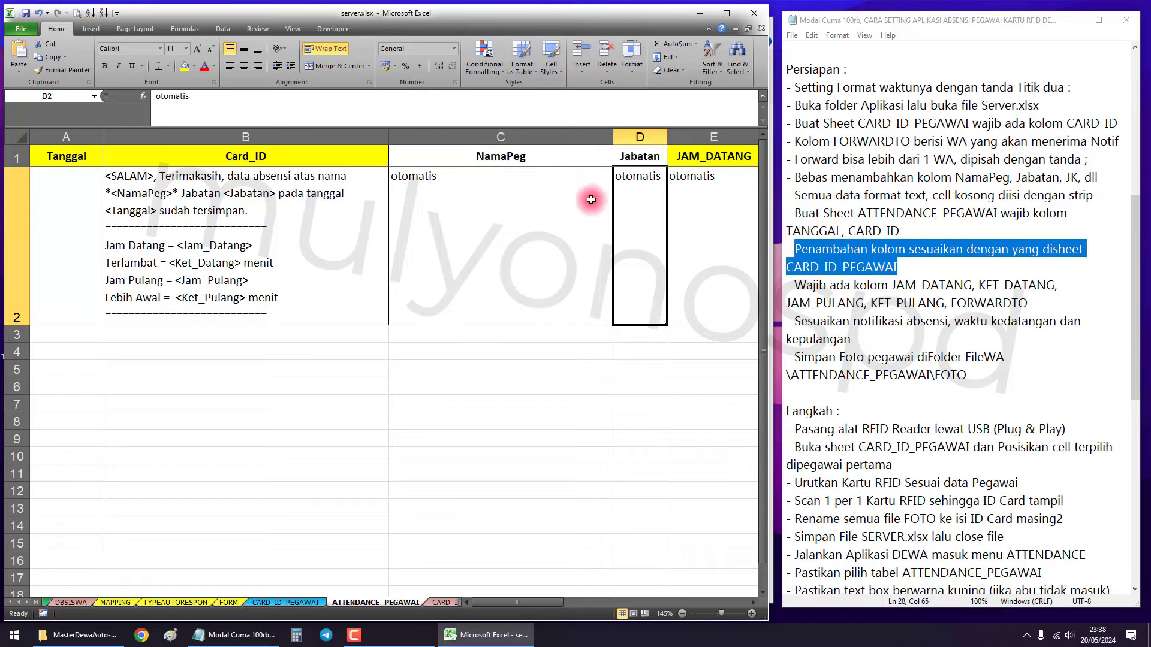
pyautogui.click(292, 602)
pyautogui.moveTo(331, 136); pyautogui.dragTo(387, 136)
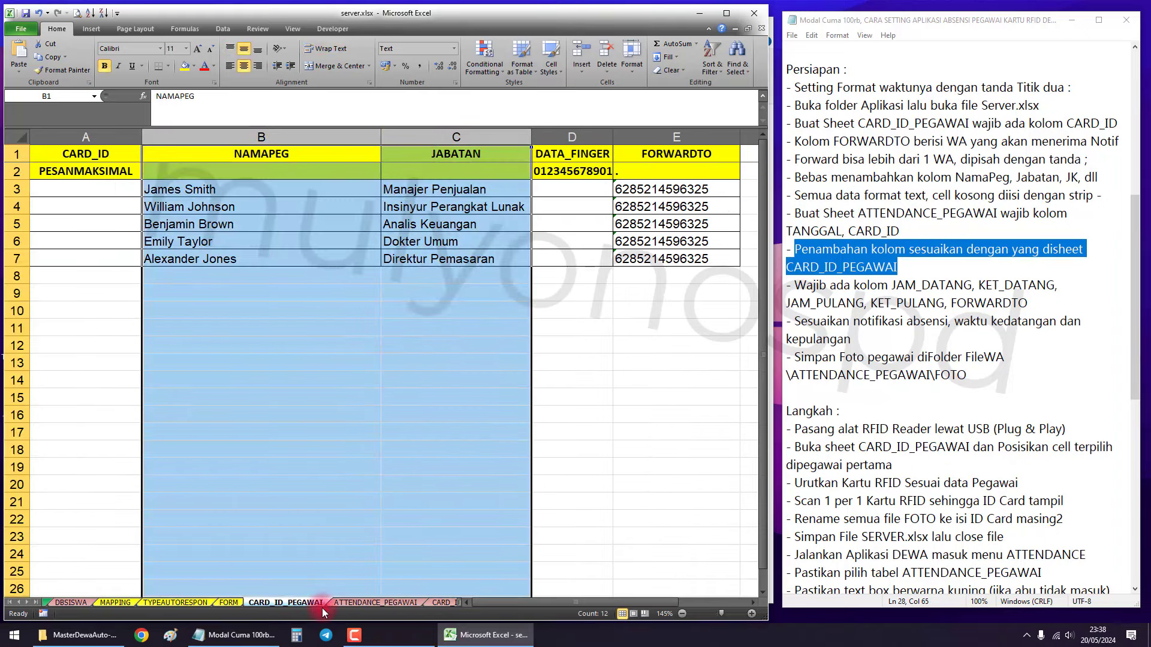
pyautogui.click(347, 603)
pyautogui.click(798, 286)
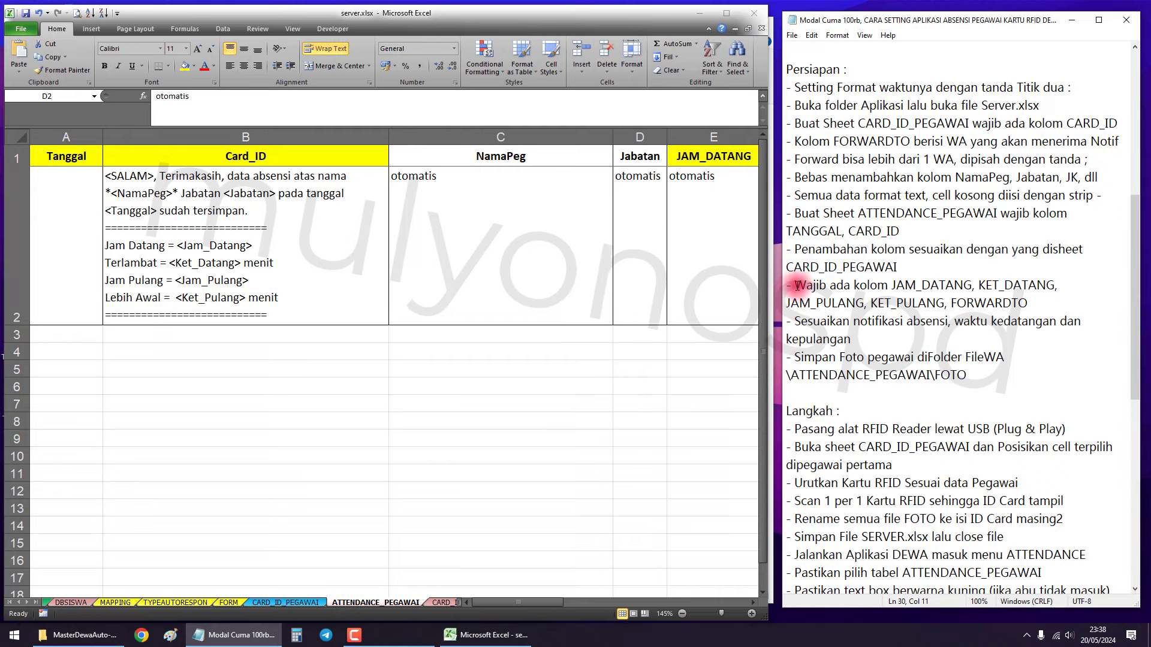
pyautogui.moveTo(797, 286); pyautogui.dragTo(1063, 296)
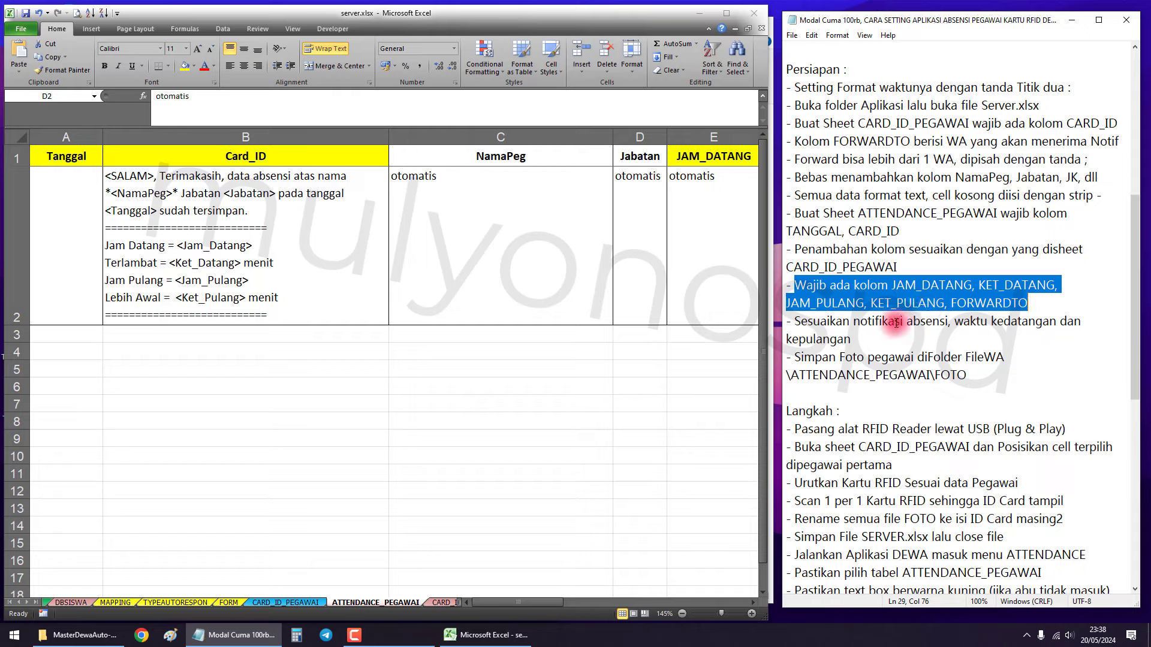
pyautogui.click(693, 226)
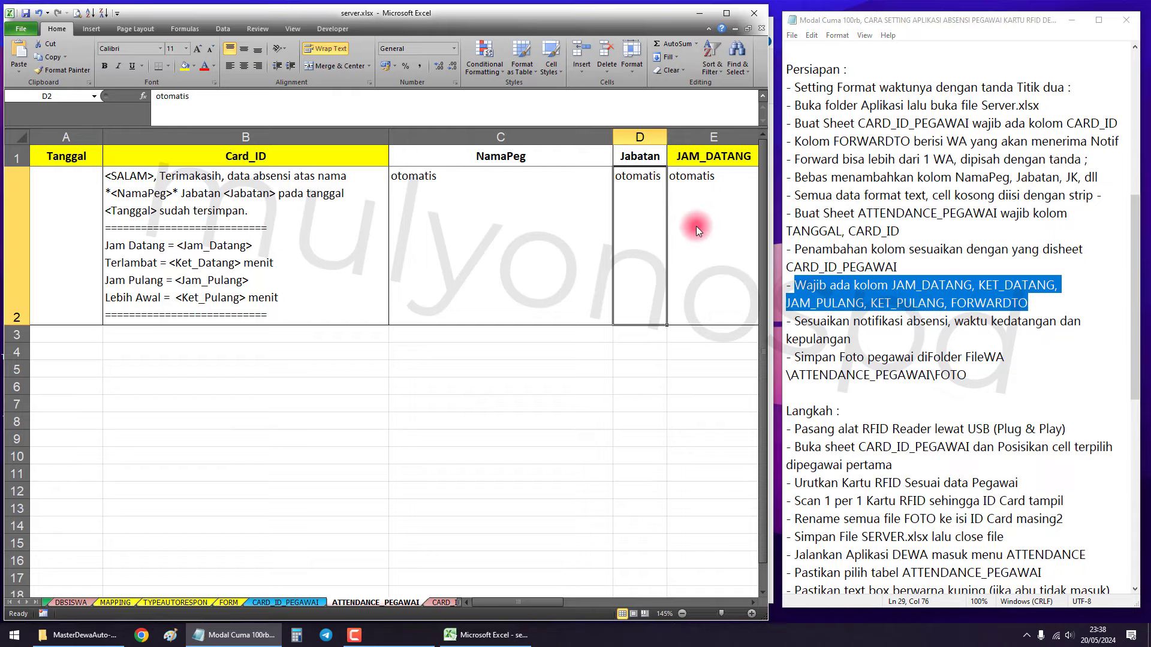
pyautogui.moveTo(683, 157); pyautogui.dragTo(647, 161)
pyautogui.scroll(-3, 483, 211)
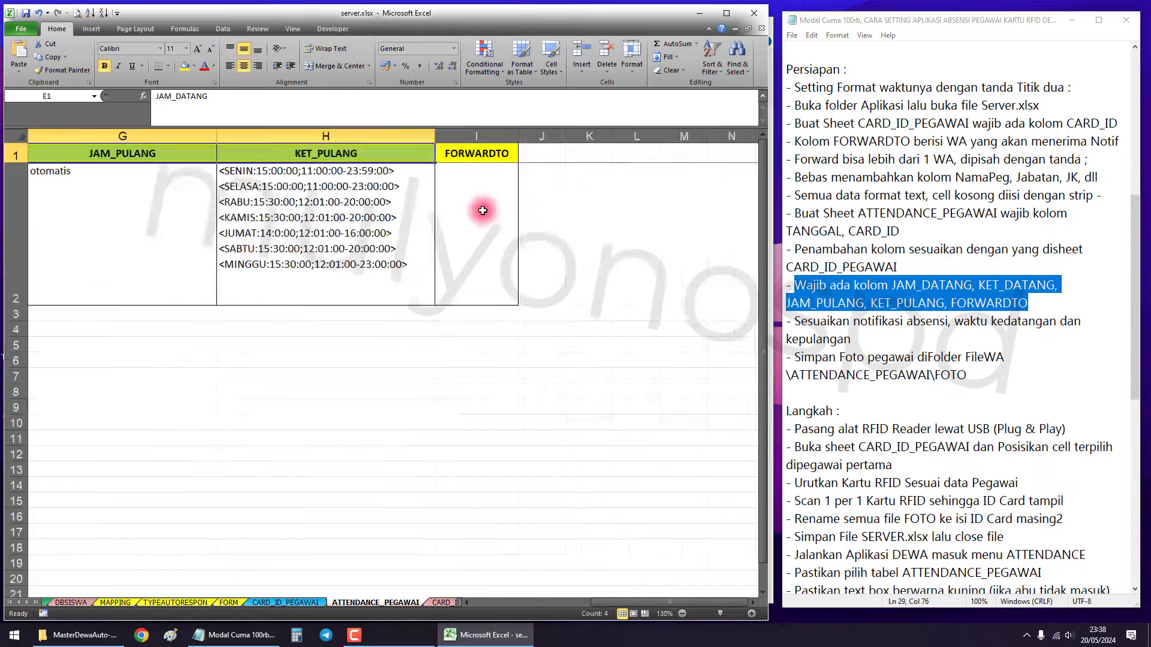
pyautogui.moveTo(264, 225); pyautogui.dragTo(36, 225)
pyautogui.click(329, 224)
pyautogui.moveTo(256, 147); pyautogui.dragTo(662, 152)
pyautogui.scroll(-2, 662, 152)
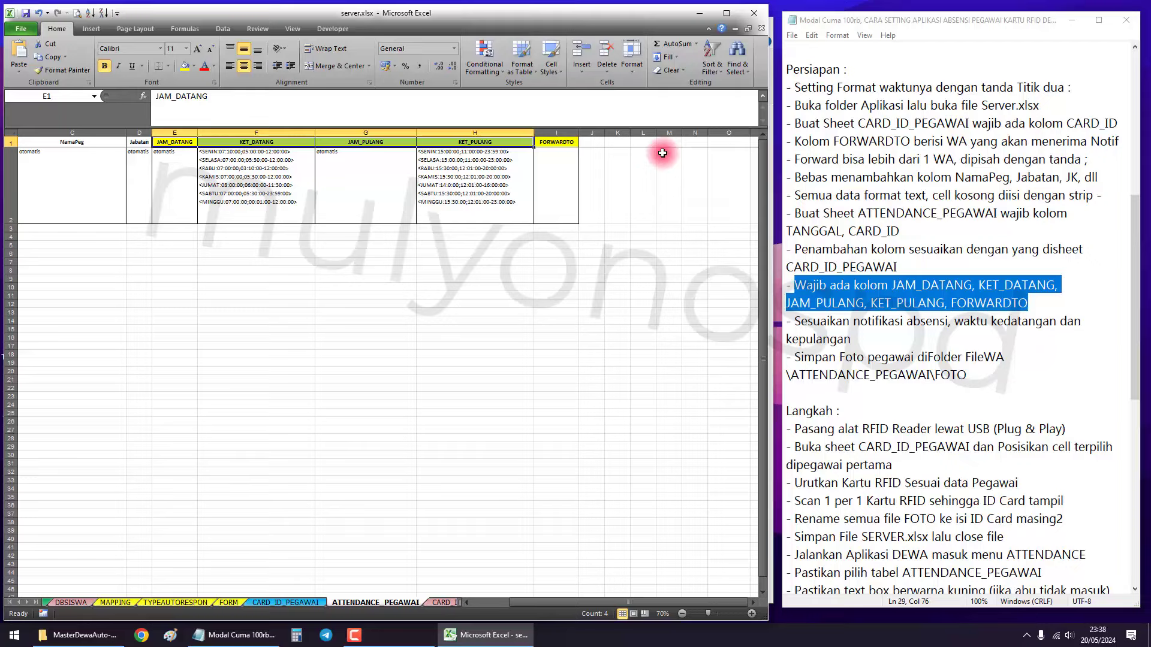
pyautogui.click(573, 146)
pyautogui.moveTo(180, 144); pyautogui.dragTo(551, 146)
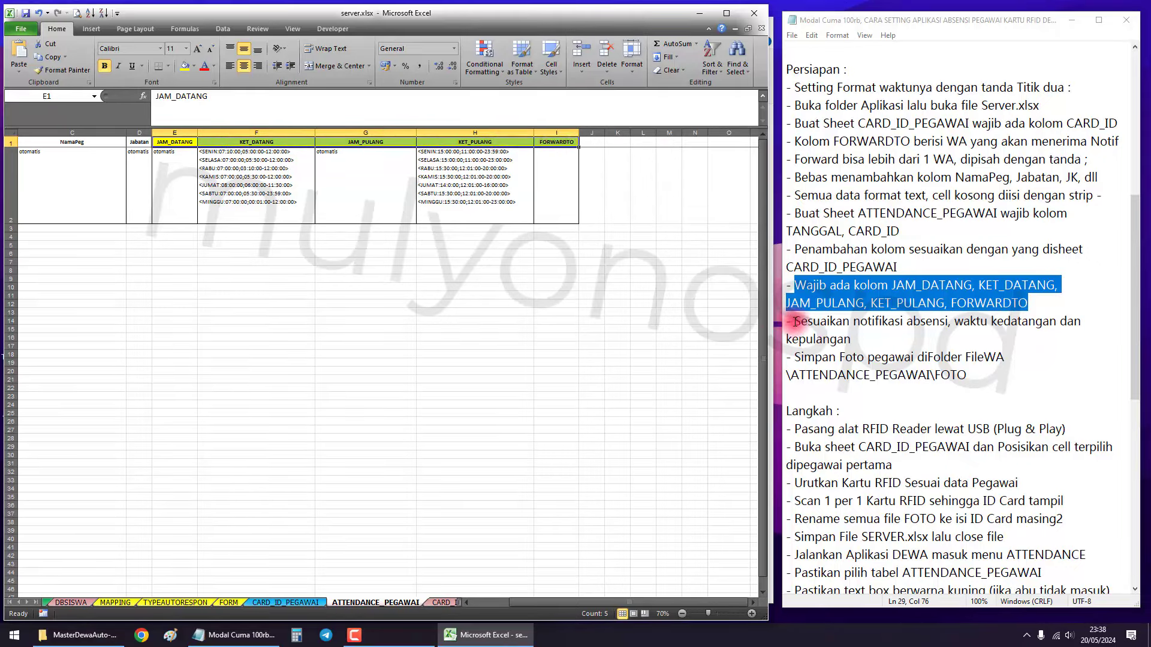
pyautogui.moveTo(794, 323); pyautogui.dragTo(876, 339)
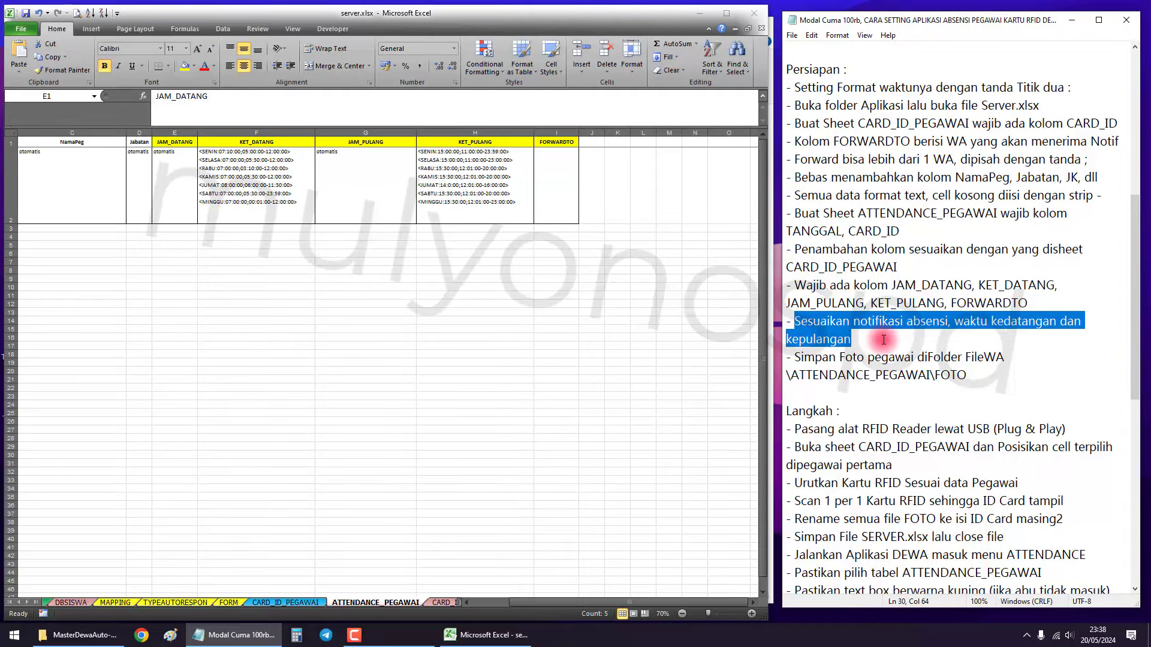
pyautogui.click(593, 334)
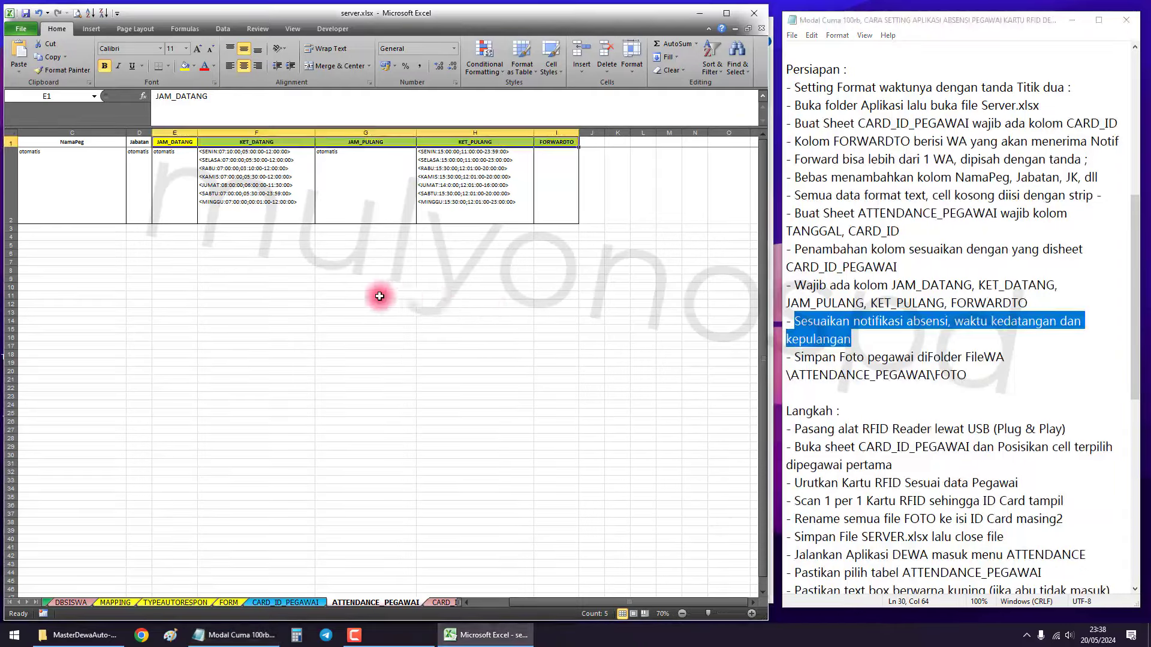
pyautogui.scroll(4, 431, 257)
pyautogui.click(244, 217)
pyautogui.moveTo(243, 217); pyautogui.dragTo(89, 295)
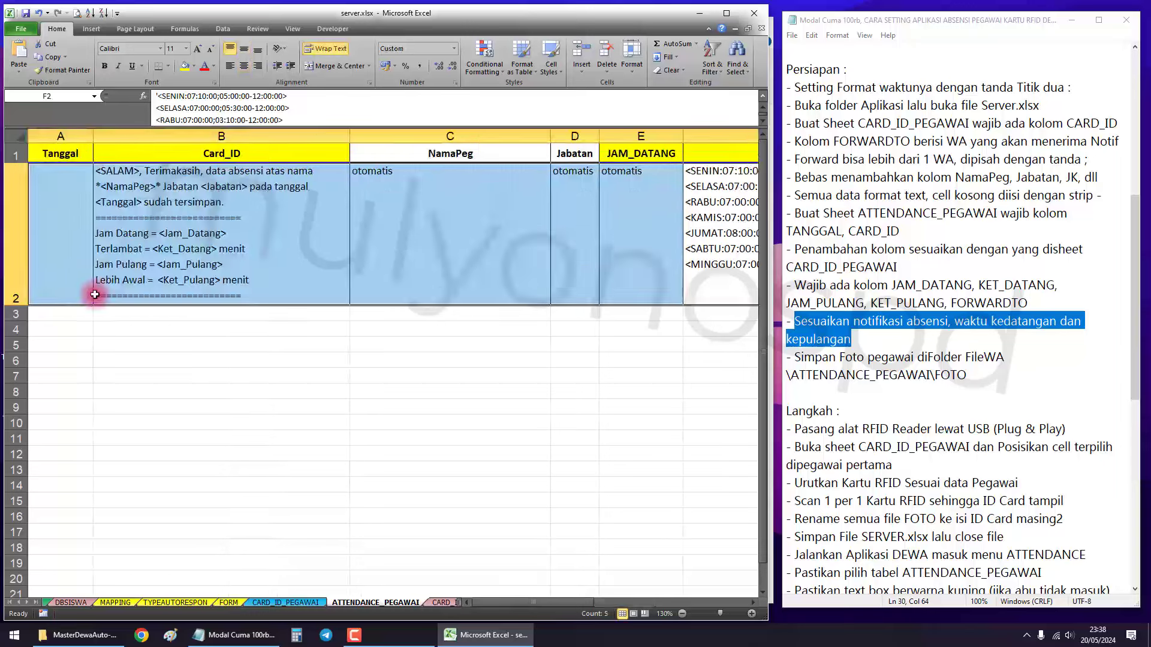
pyautogui.click(255, 363)
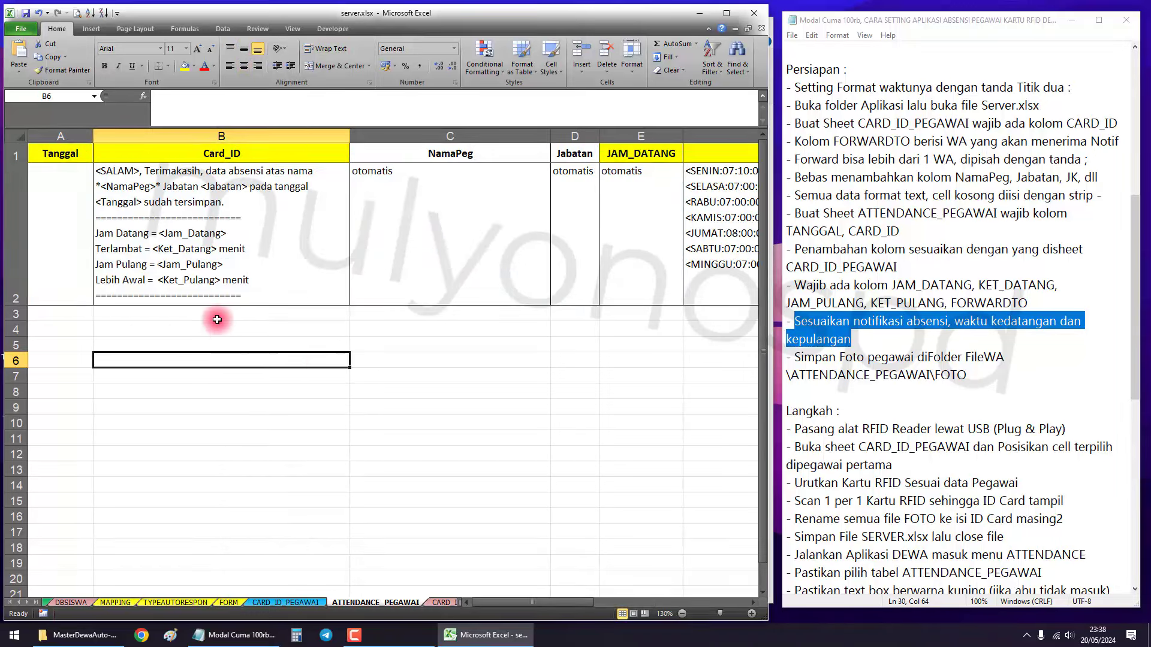
pyautogui.click(211, 201)
pyautogui.click(203, 134)
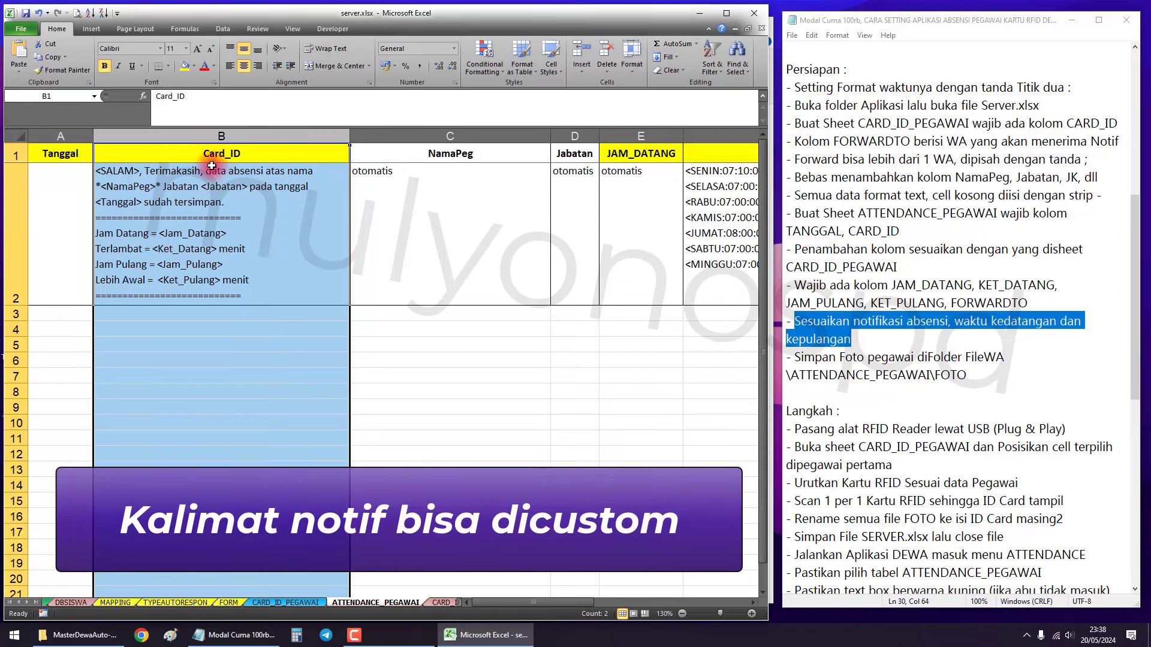
pyautogui.click(209, 214)
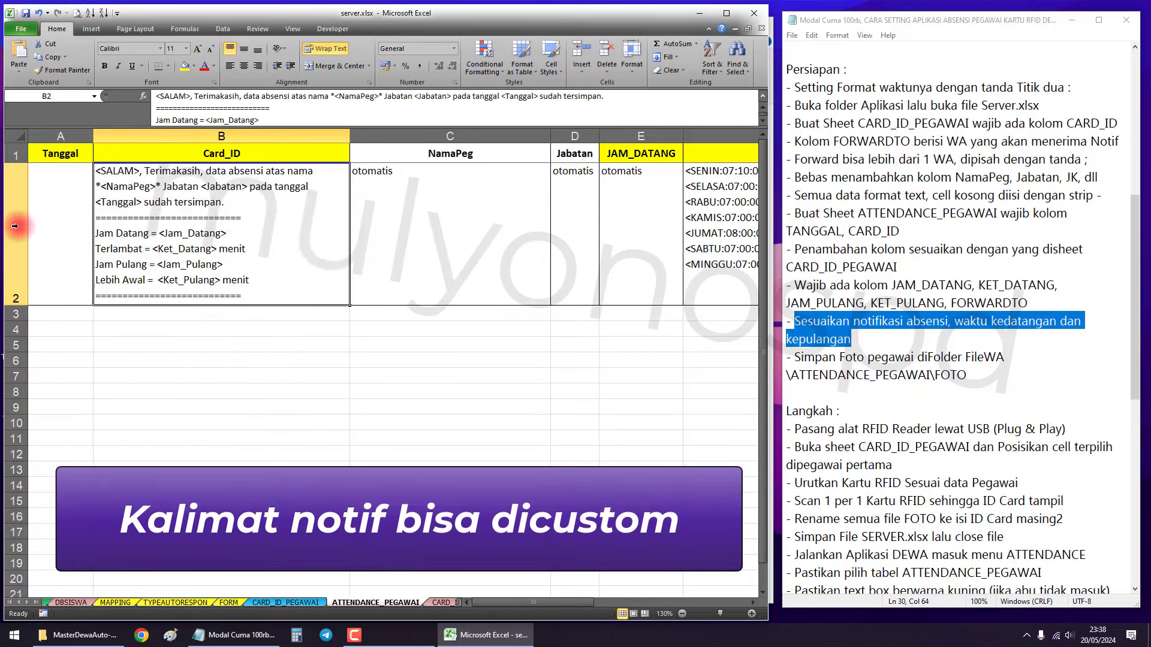
pyautogui.doubleClick(239, 210)
pyautogui.moveTo(257, 293); pyautogui.dragTo(78, 171)
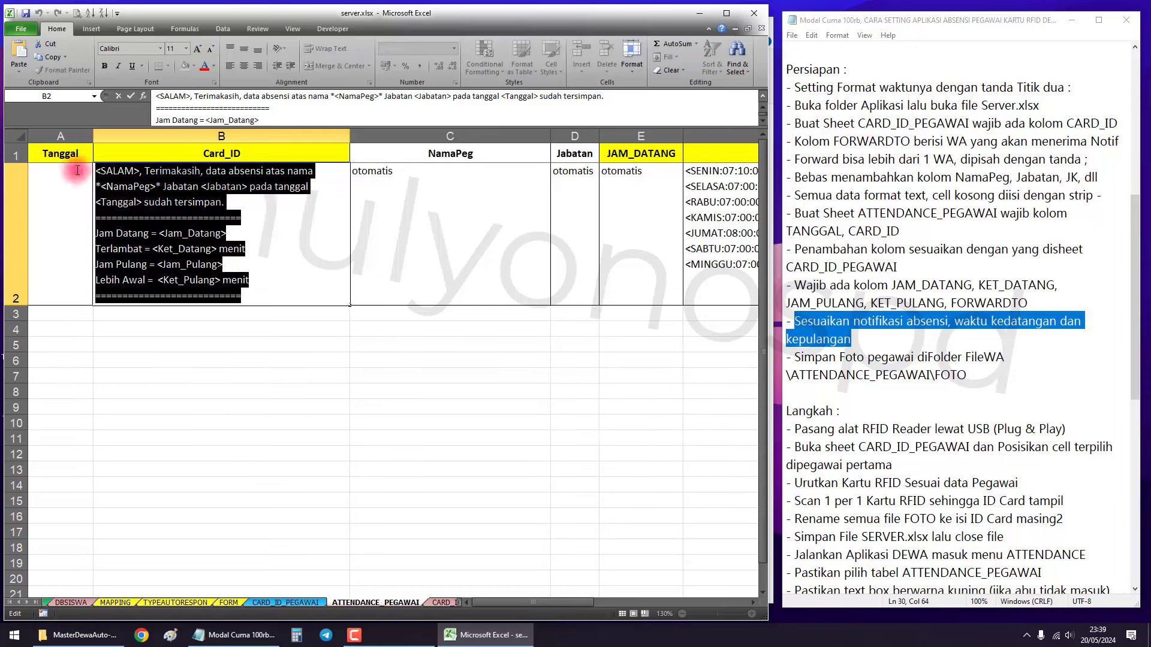
pyautogui.click(175, 216)
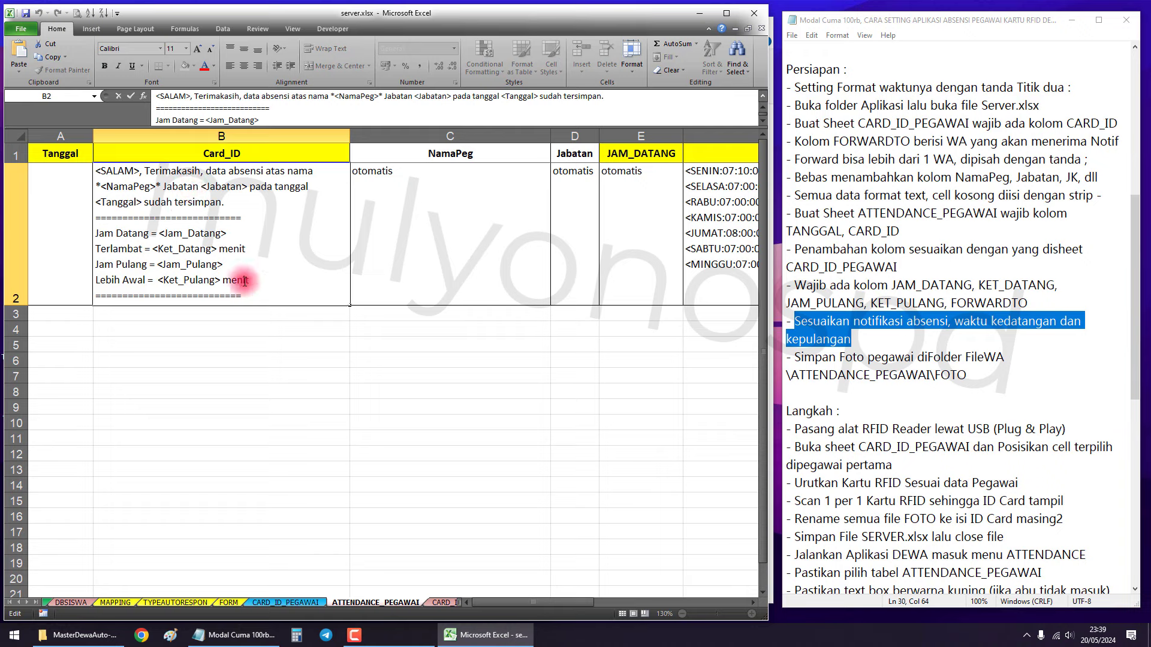
pyautogui.moveTo(257, 280); pyautogui.dragTo(102, 170)
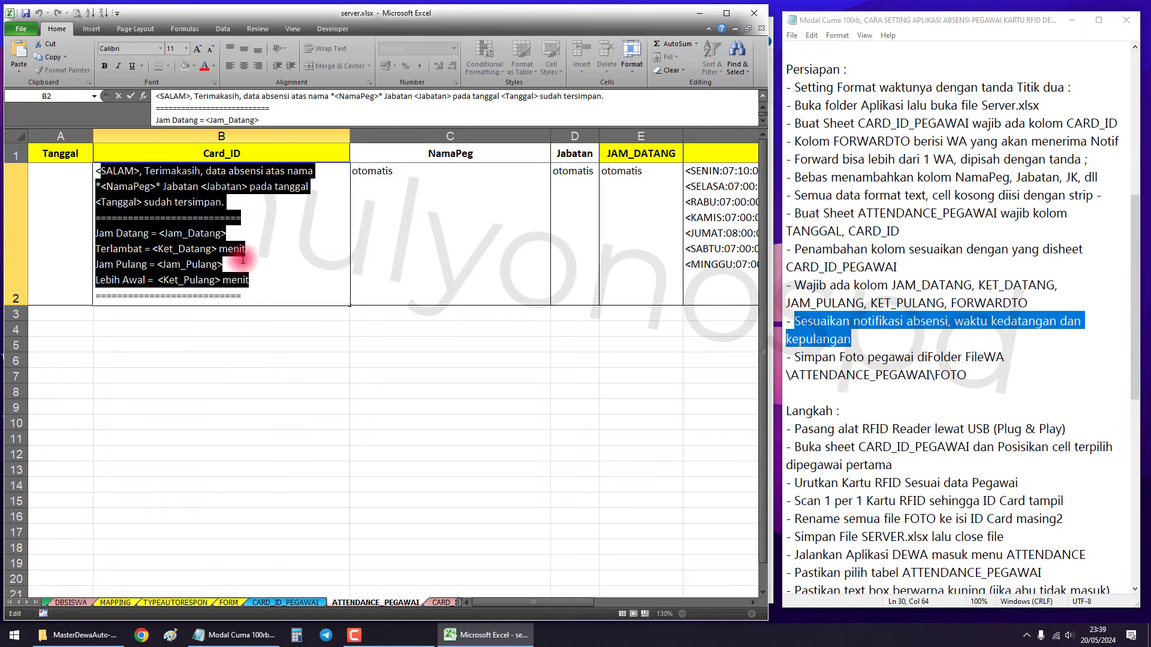
pyautogui.click(298, 327)
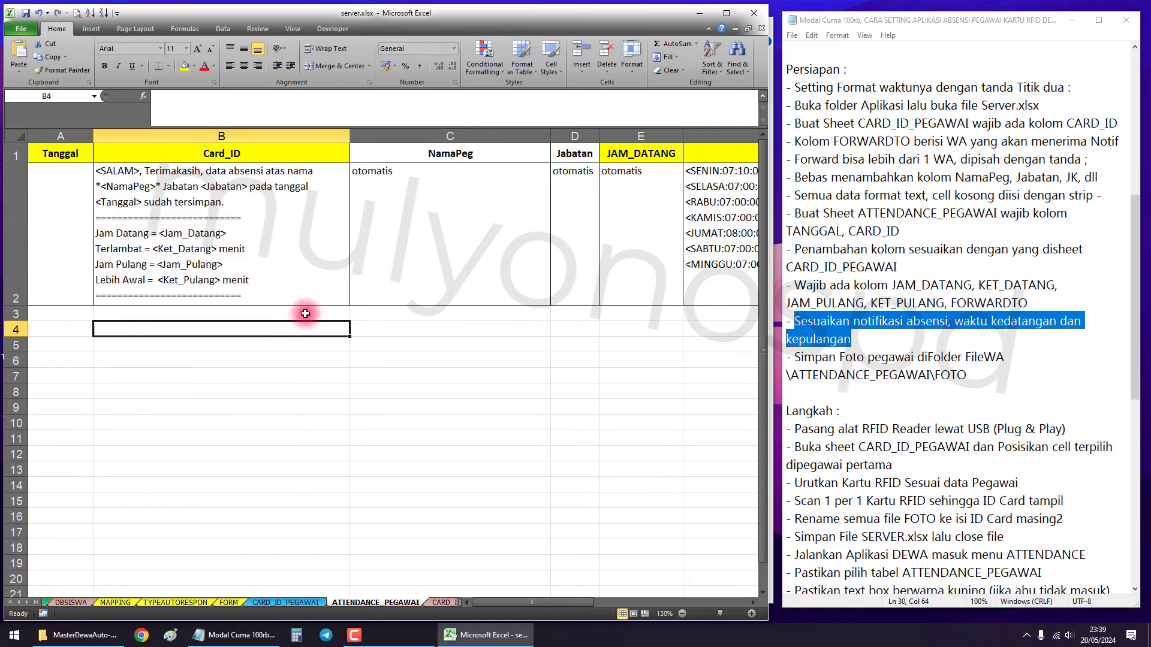
pyautogui.click(649, 241)
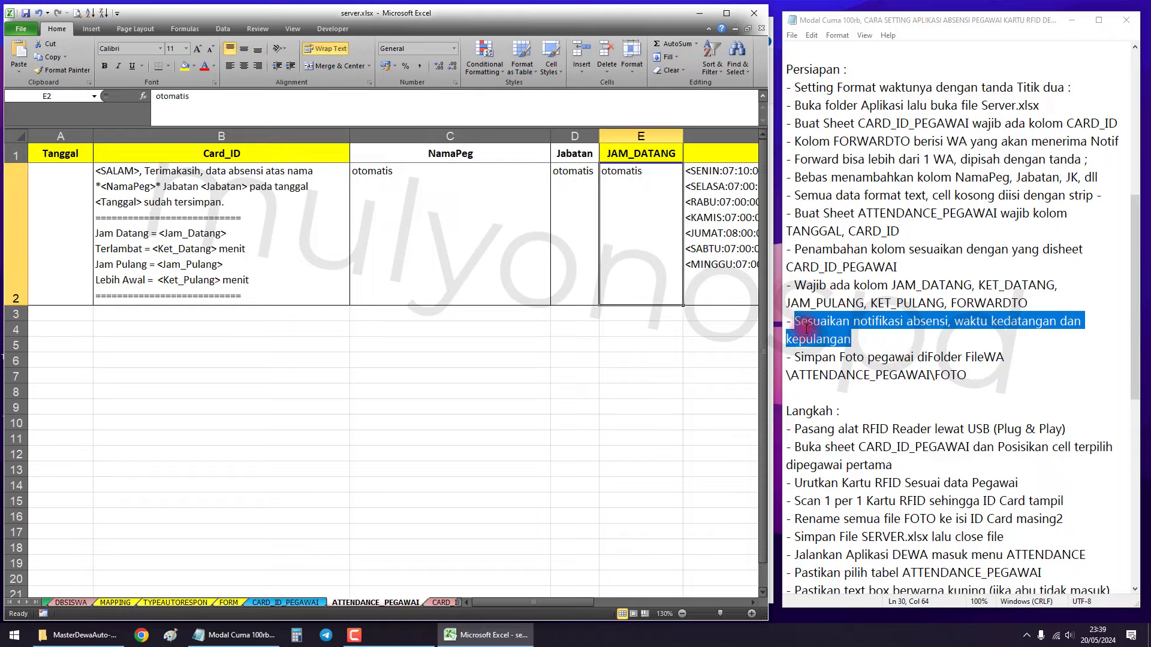
pyautogui.click(695, 213)
pyautogui.scroll(-3, 695, 213)
pyautogui.scroll(-2, 583, 214)
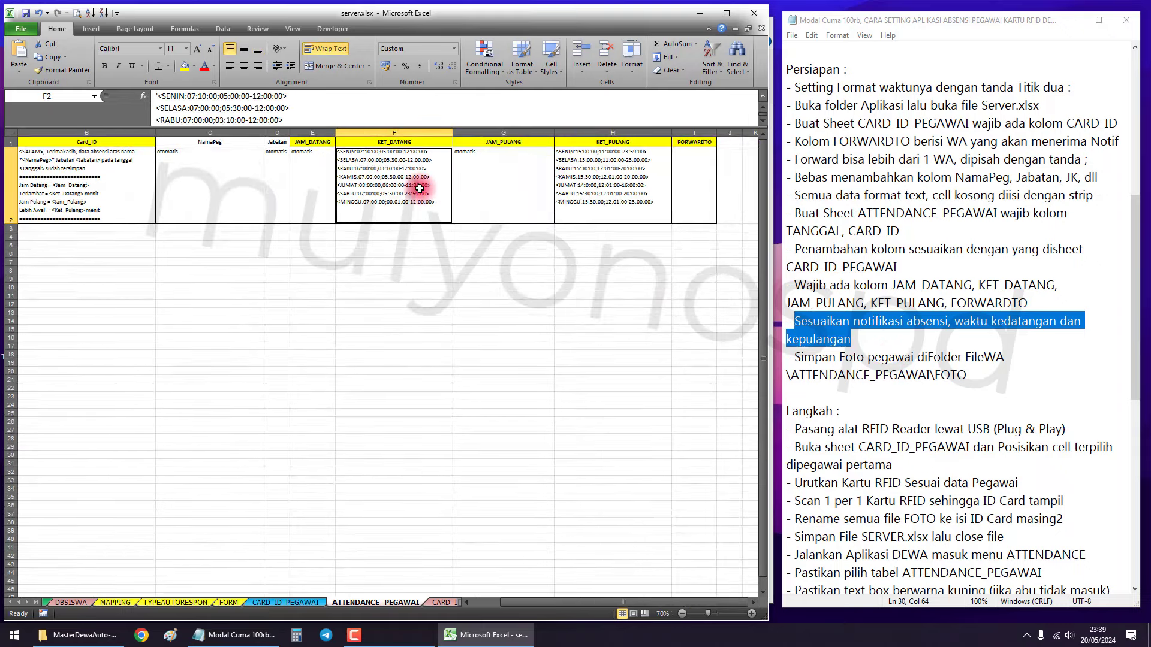
pyautogui.click(621, 200)
pyautogui.doubleClick(620, 200)
pyautogui.moveTo(658, 204); pyautogui.dragTo(581, 145)
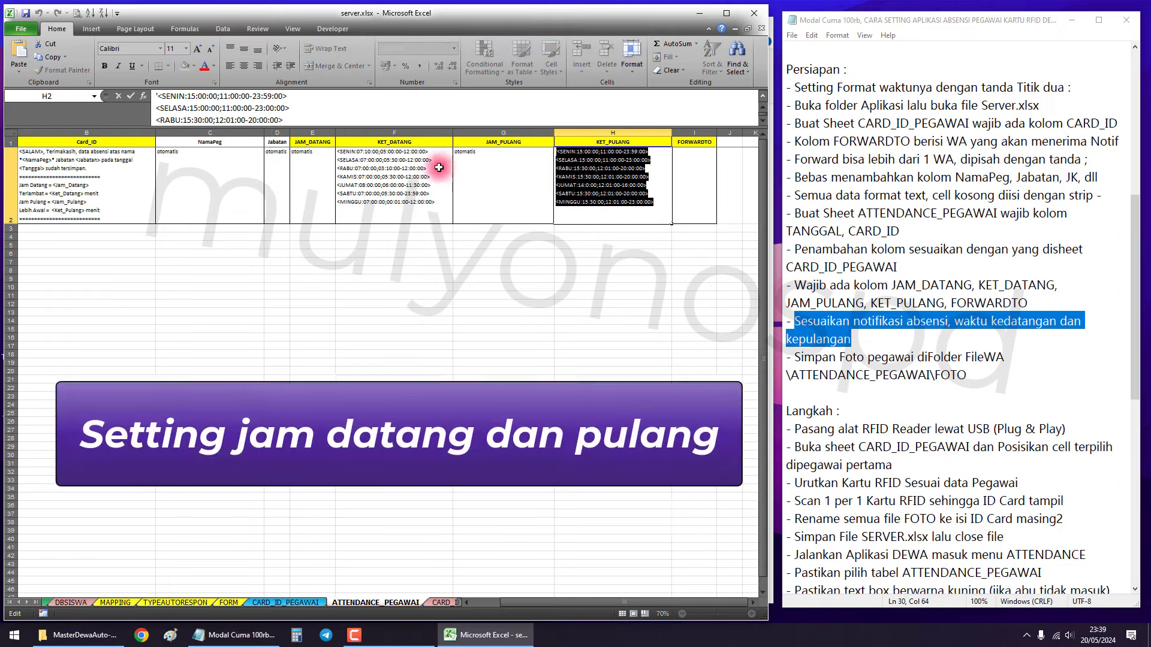
pyautogui.click(418, 245)
pyautogui.click(420, 224)
pyautogui.scroll(13, 419, 224)
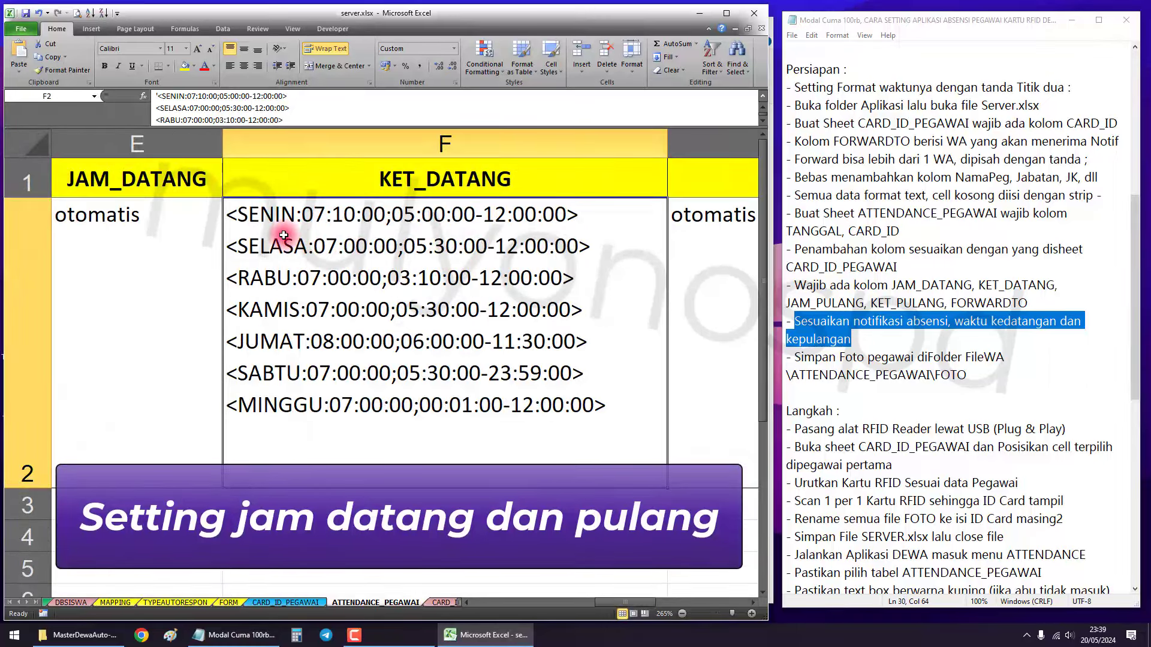
pyautogui.doubleClick(243, 214)
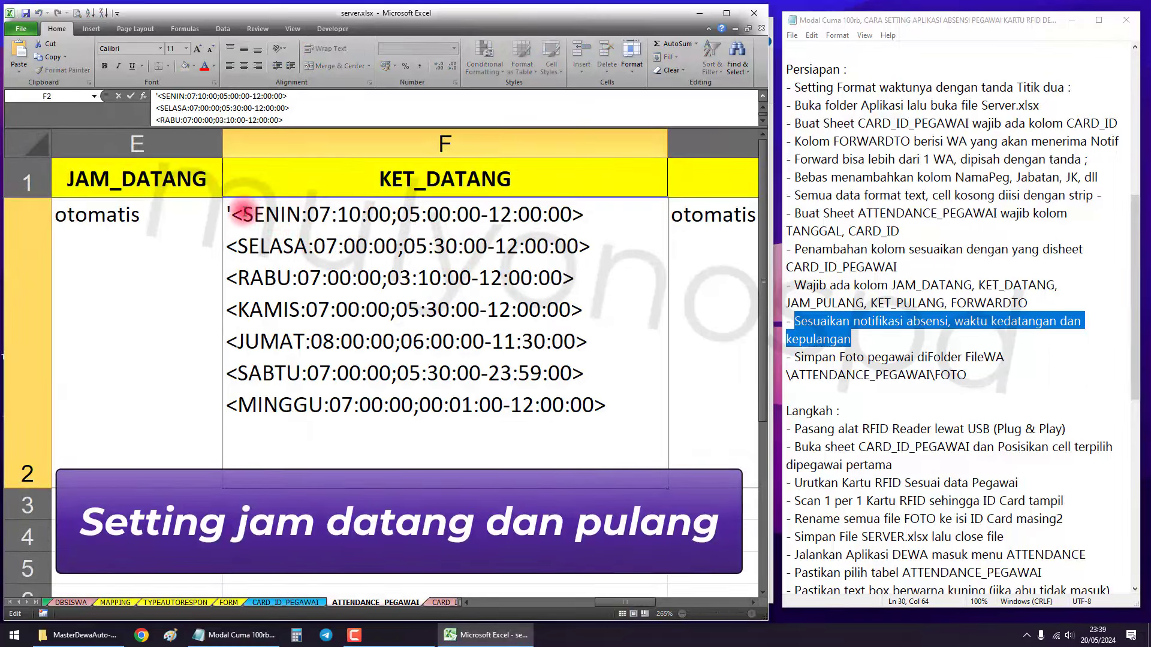
pyautogui.click(372, 181)
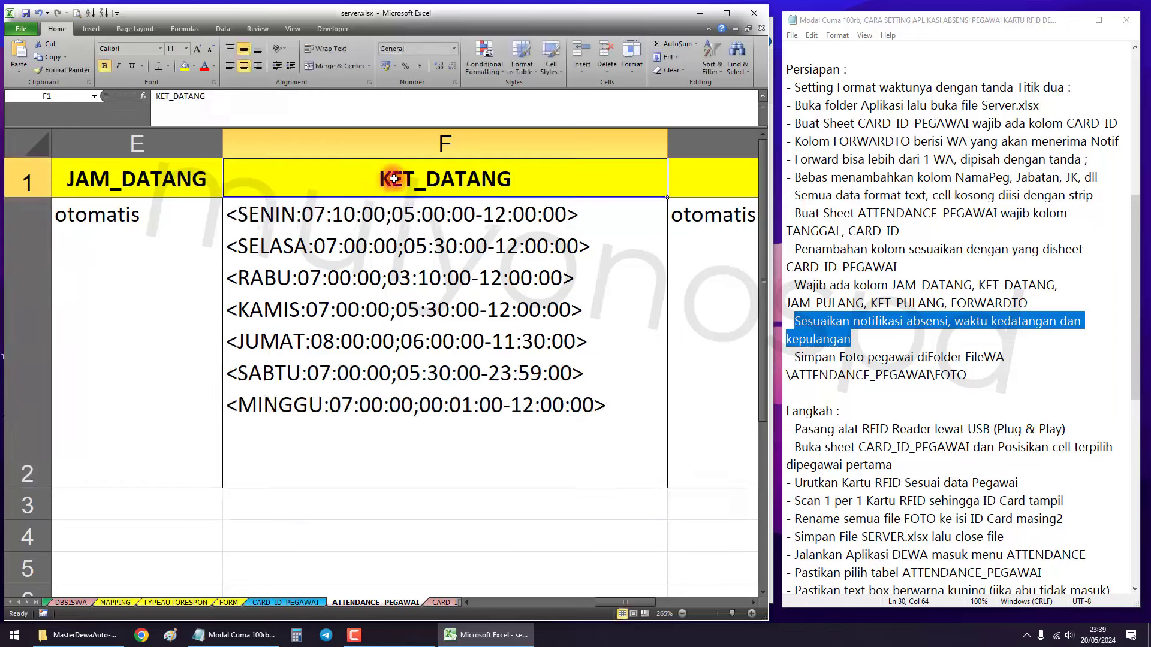
pyautogui.doubleClick(295, 216)
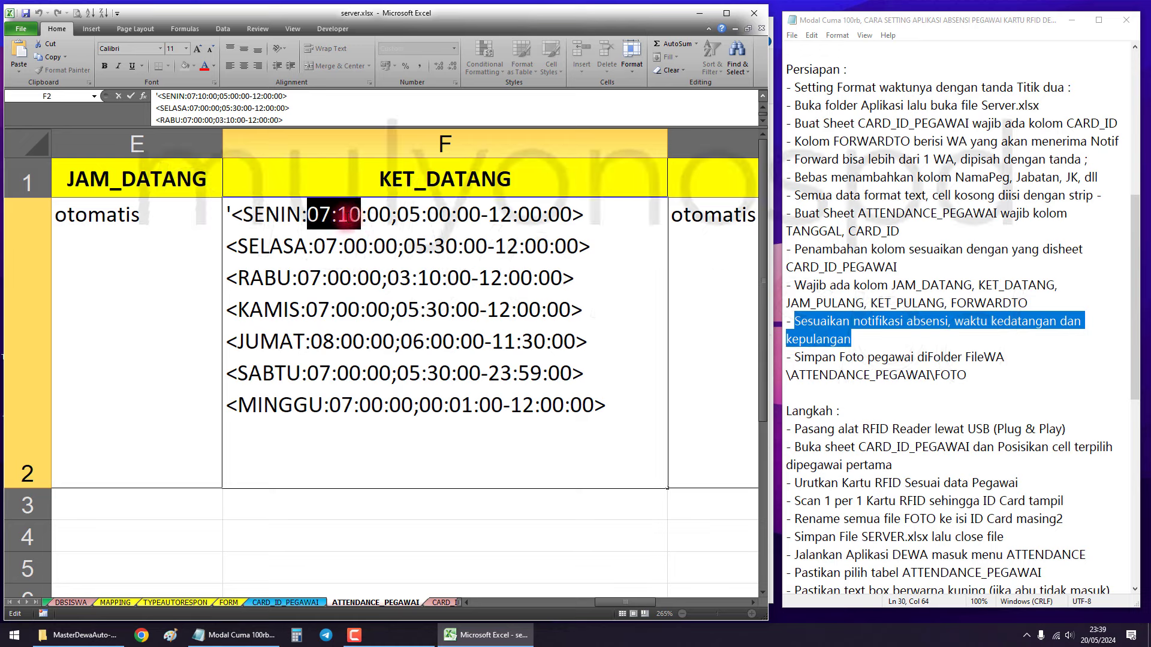
pyautogui.click(345, 215)
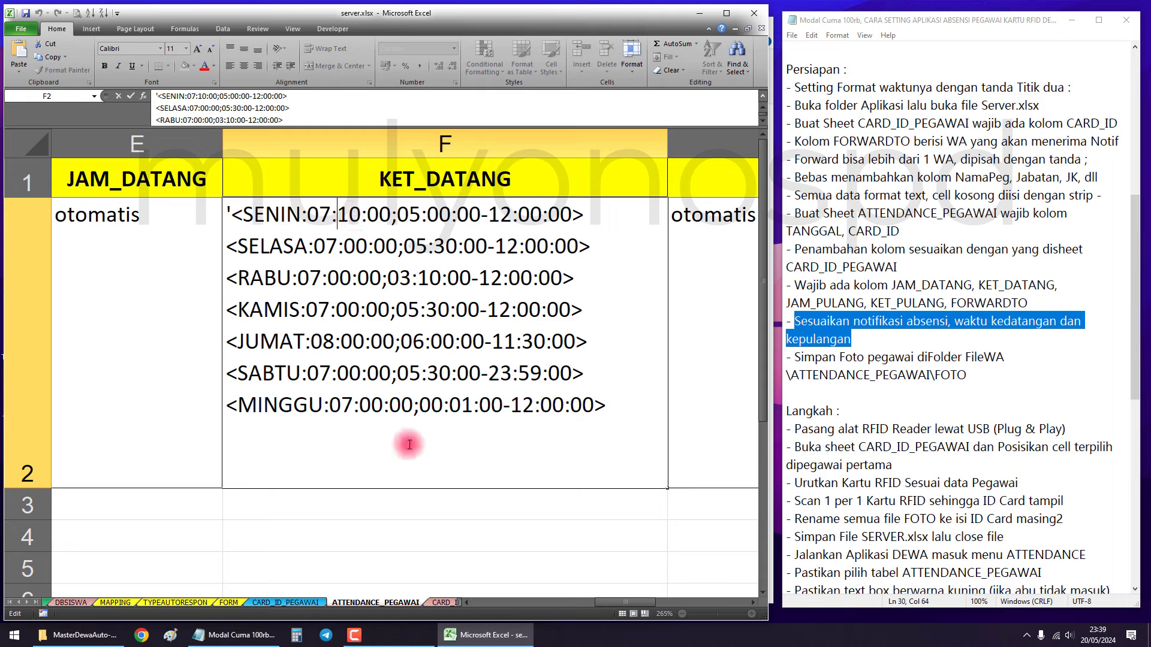
pyautogui.click(374, 507)
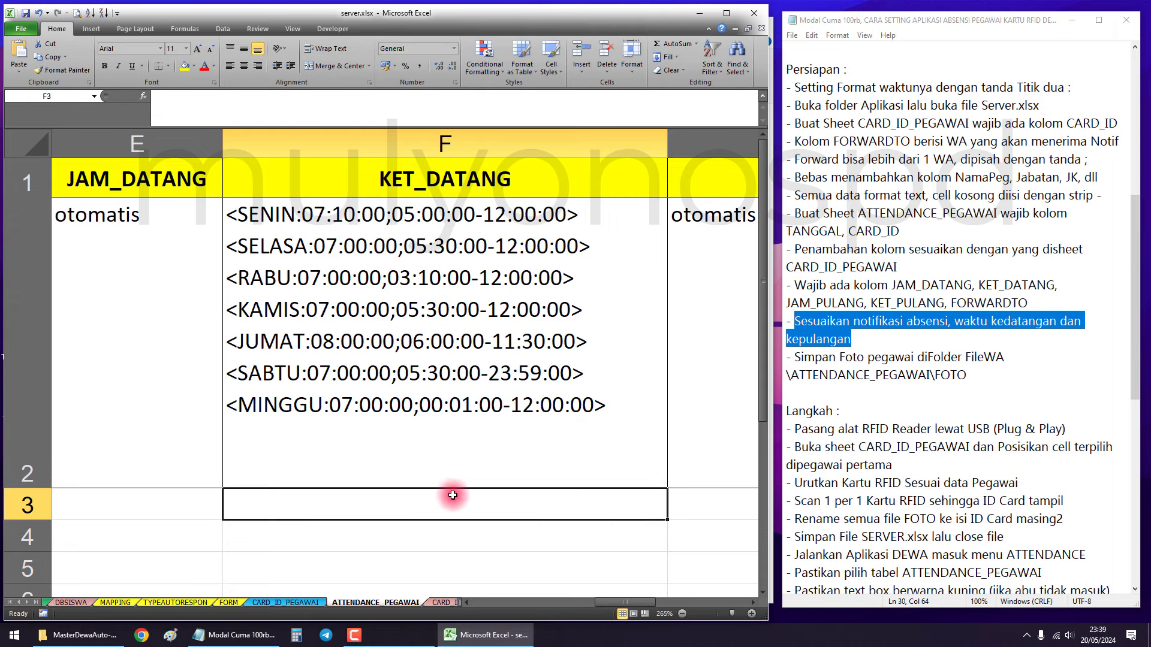
pyautogui.doubleClick(408, 214)
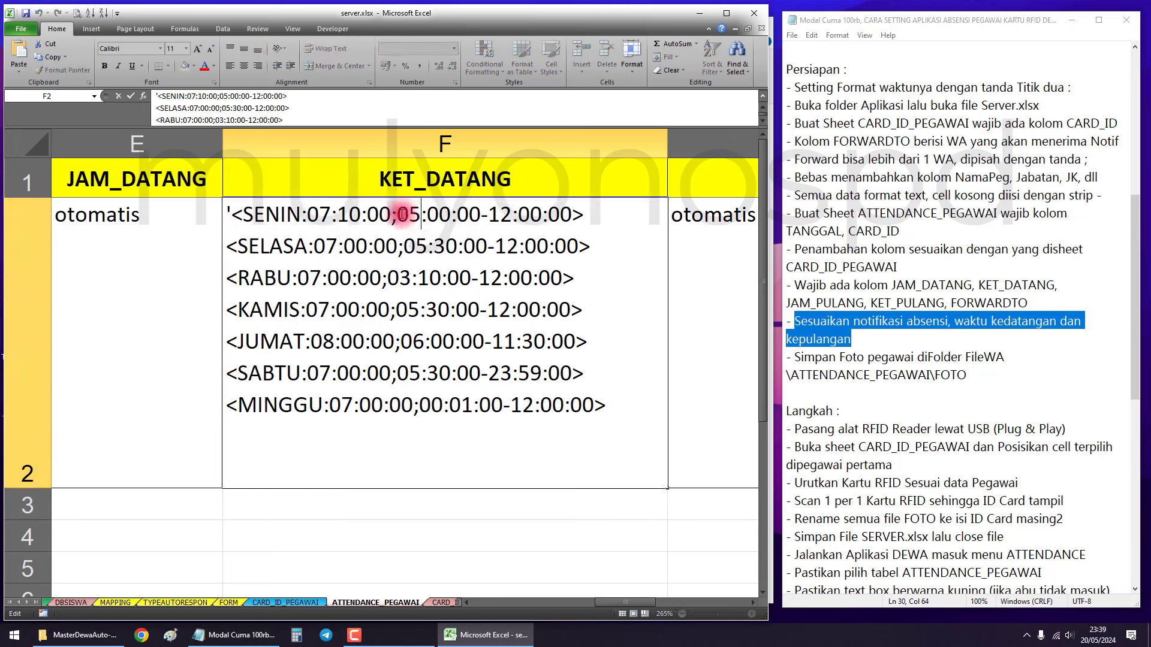
pyautogui.moveTo(395, 214); pyautogui.dragTo(566, 214)
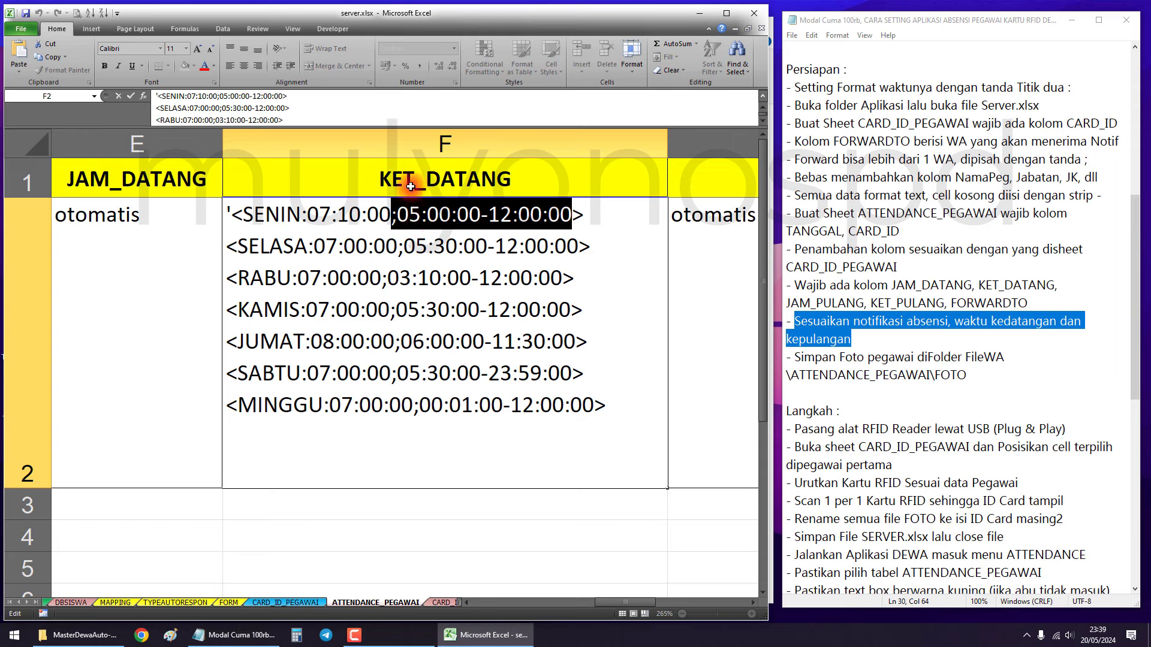
pyautogui.click(397, 222)
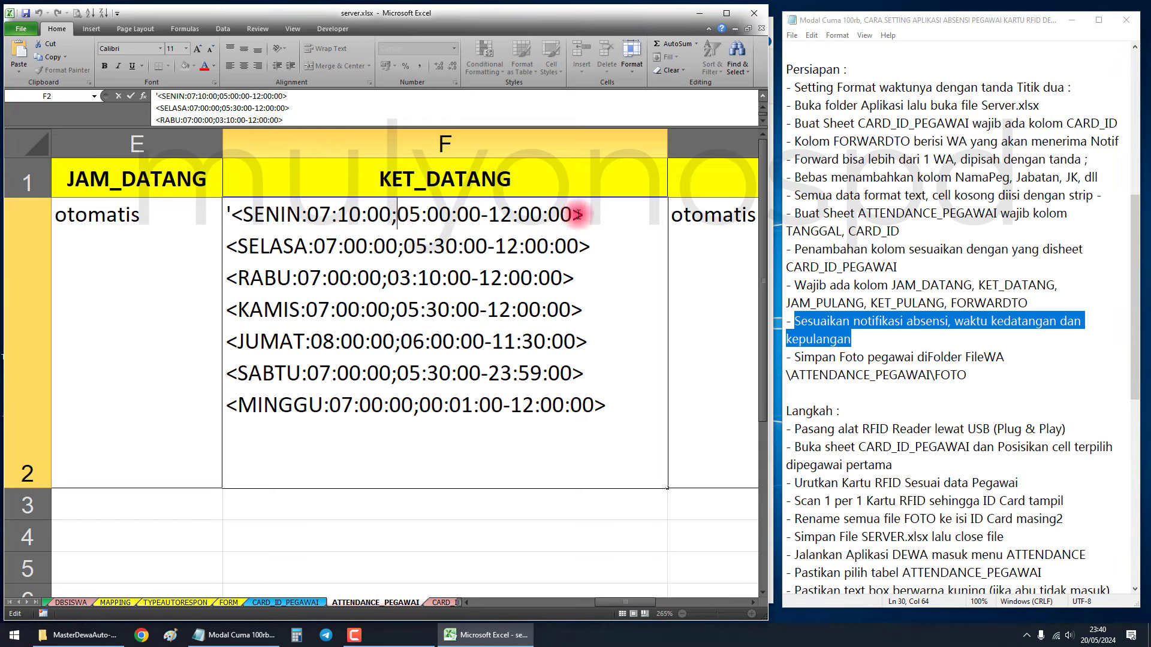
pyautogui.click(398, 216)
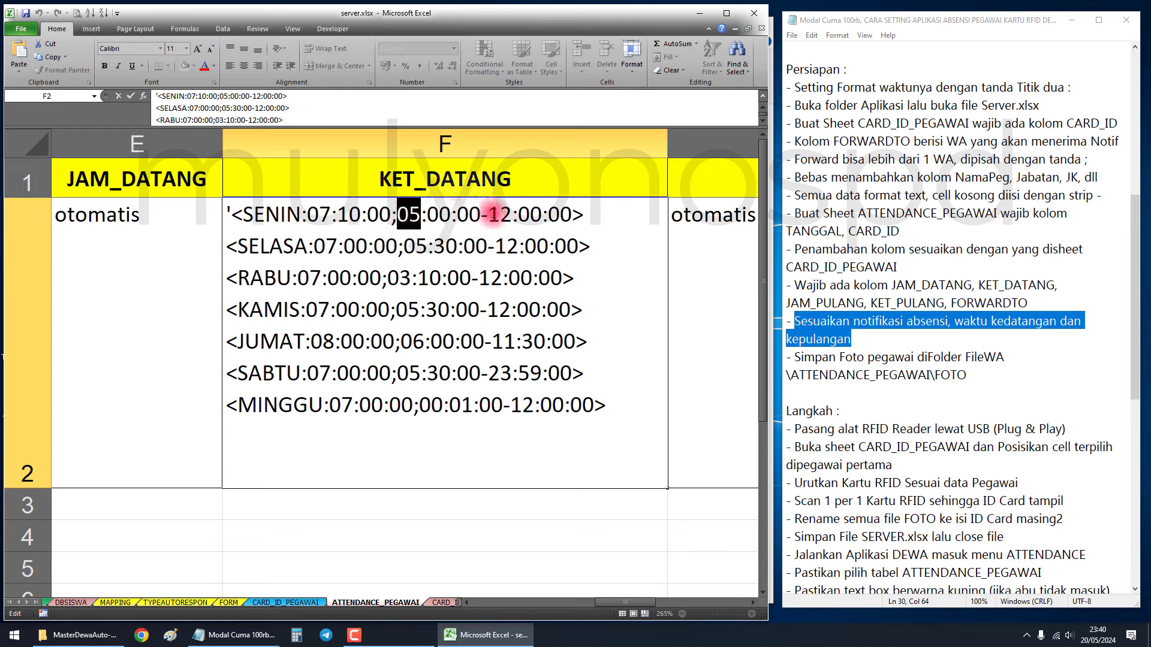
pyautogui.moveTo(488, 214); pyautogui.dragTo(572, 214)
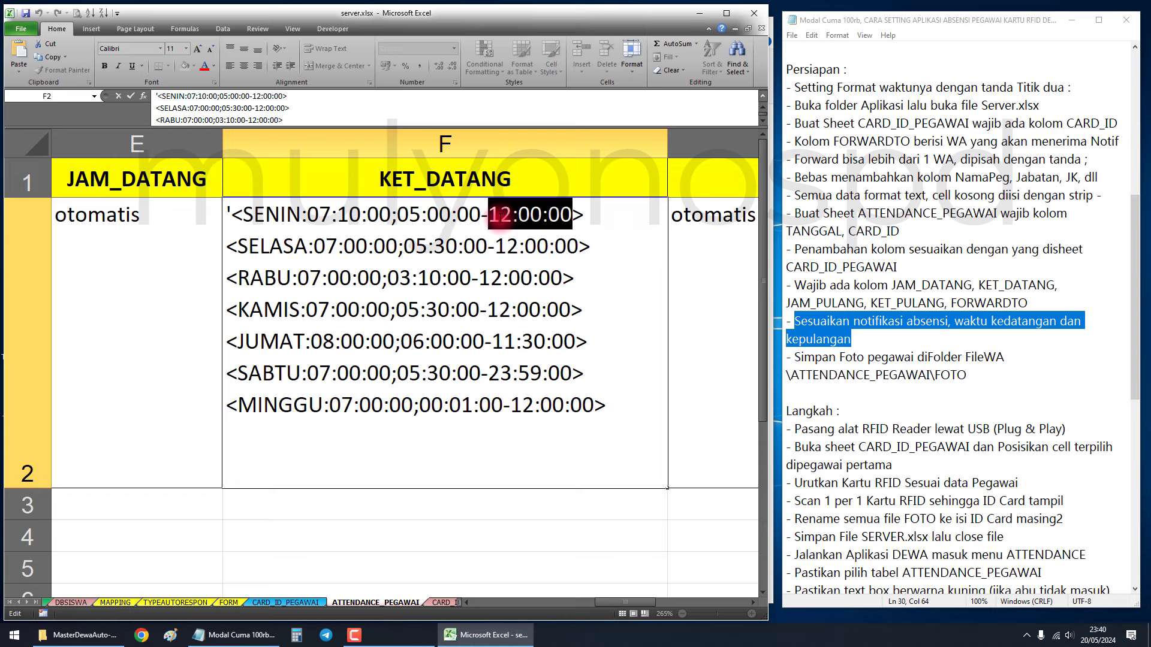
pyautogui.click(496, 217)
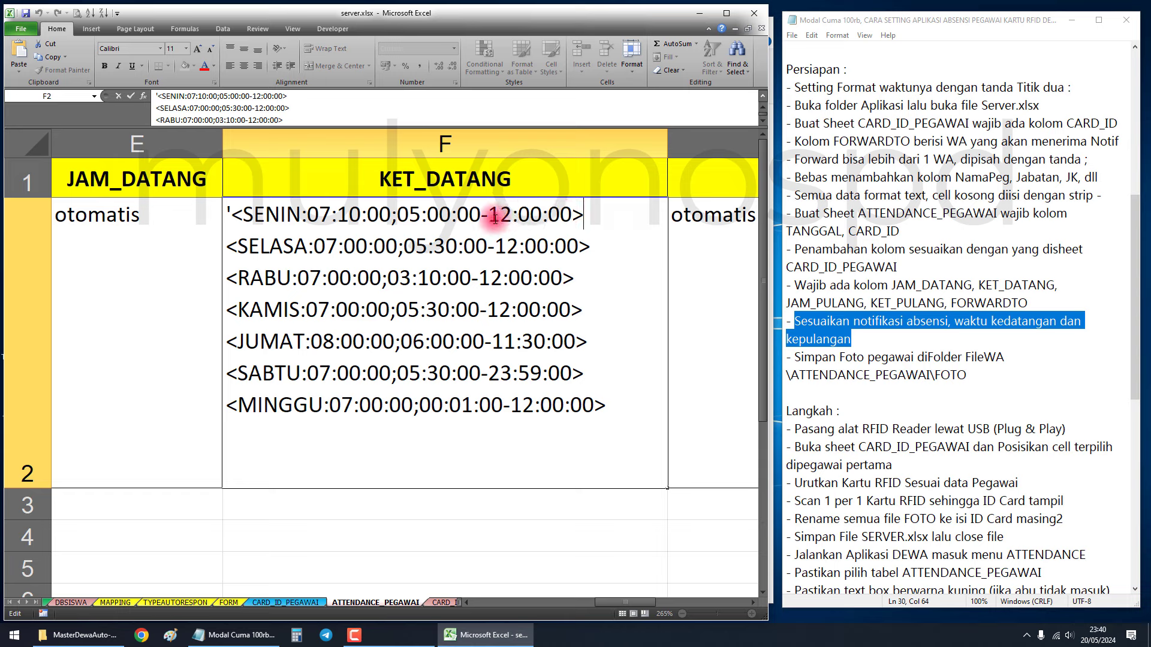
pyautogui.moveTo(239, 249); pyautogui.dragTo(623, 408)
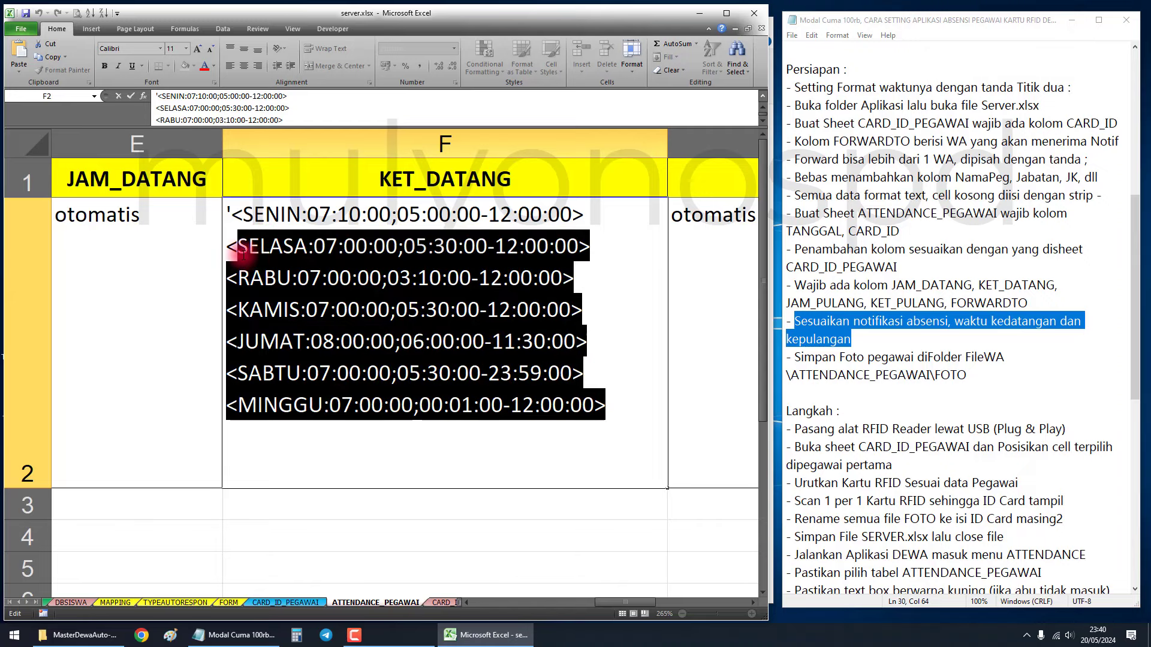
pyautogui.click(245, 251)
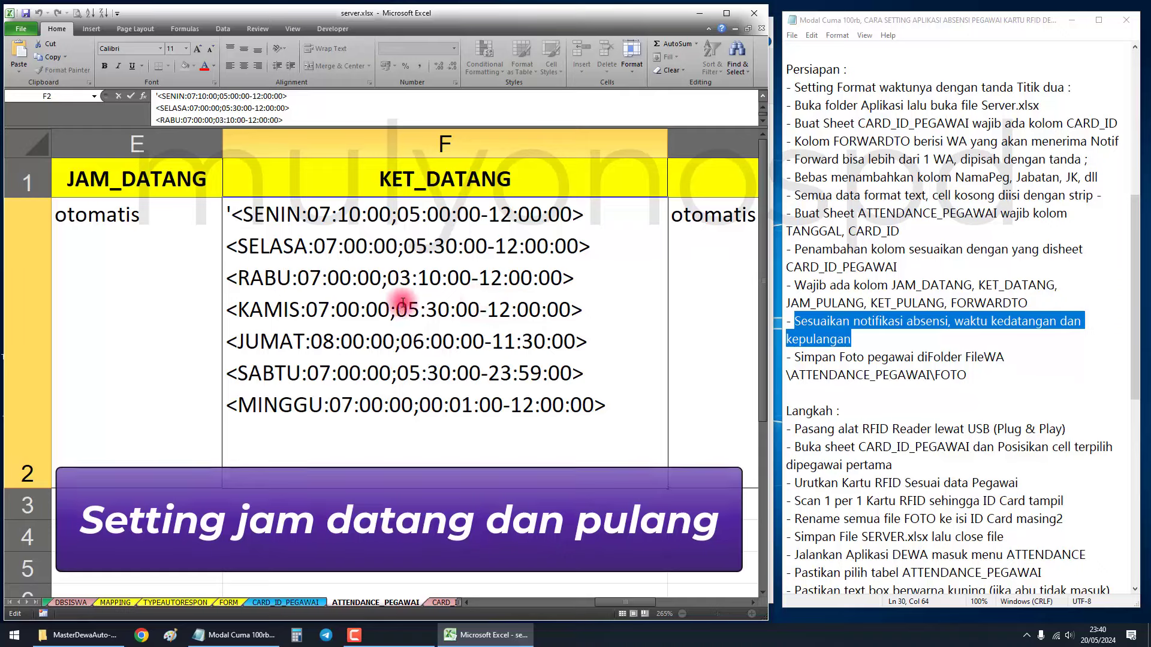
pyautogui.click(162, 285)
pyautogui.scroll(-5, 162, 286)
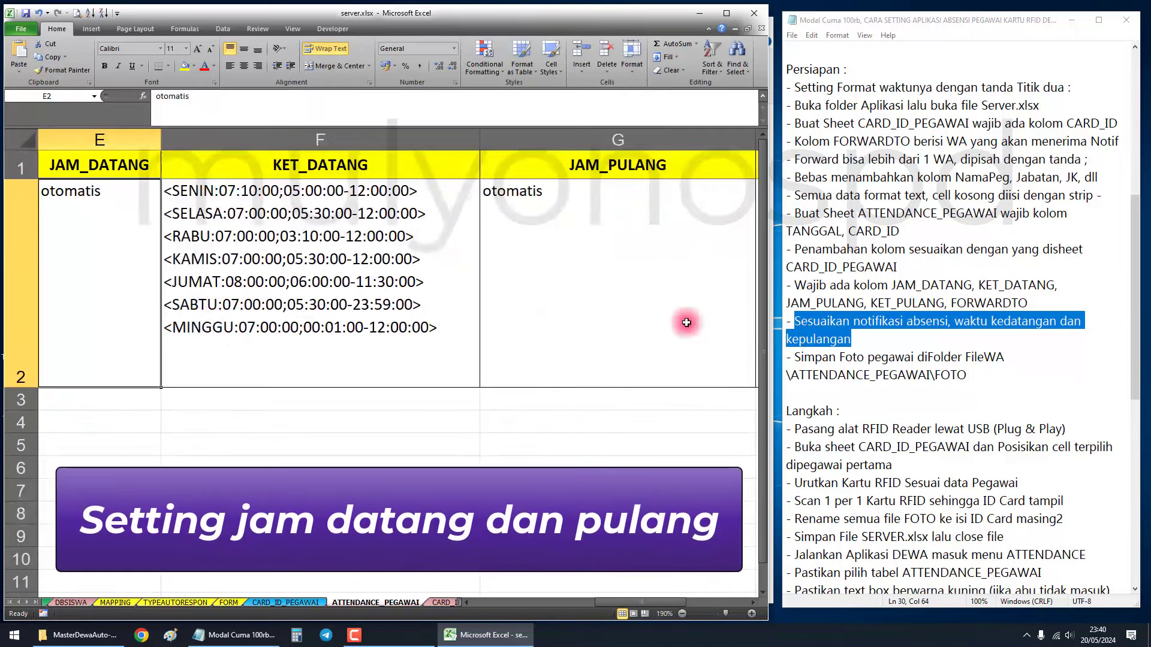
pyautogui.click(794, 357)
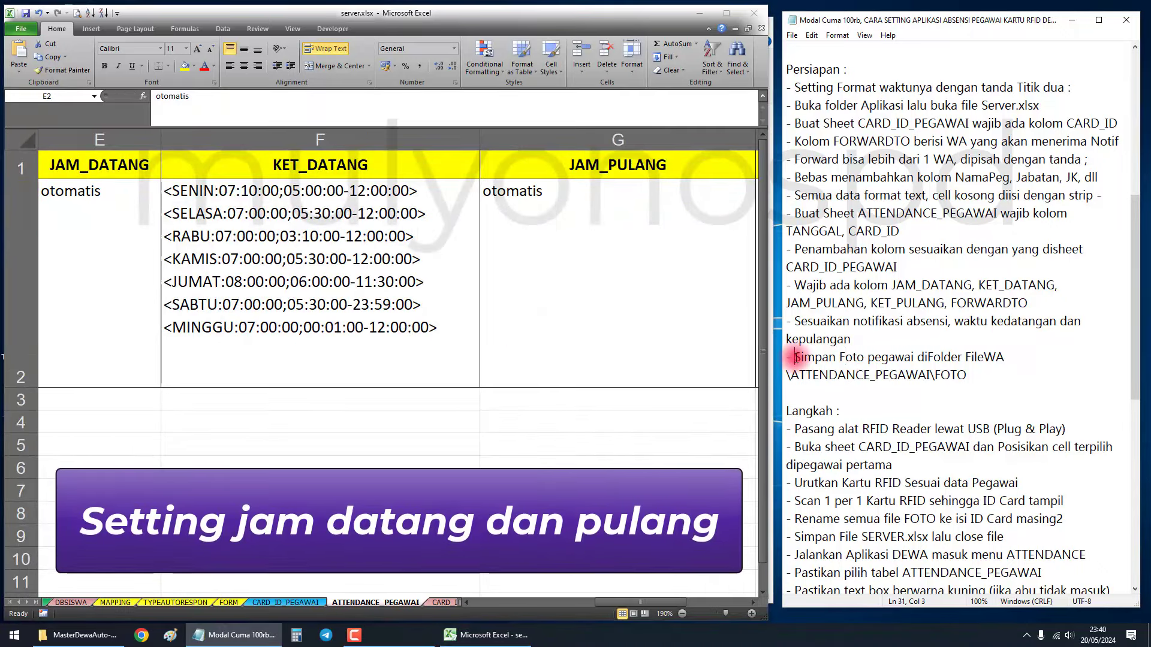
pyautogui.moveTo(794, 357); pyautogui.dragTo(1013, 361)
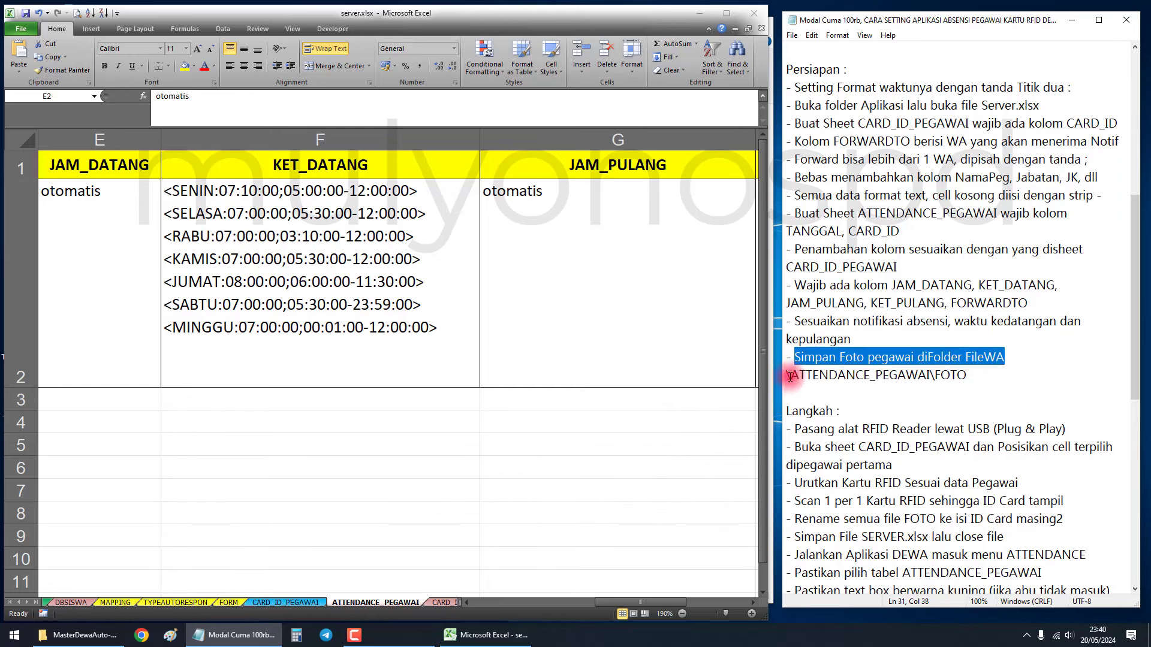
# Browse File Explorer through FileWA and ATTENDANCE_PEGAWAI into the FOTO folder, then switch back to Excel.
pyautogui.moveTo(790, 376); pyautogui.dragTo(966, 376)
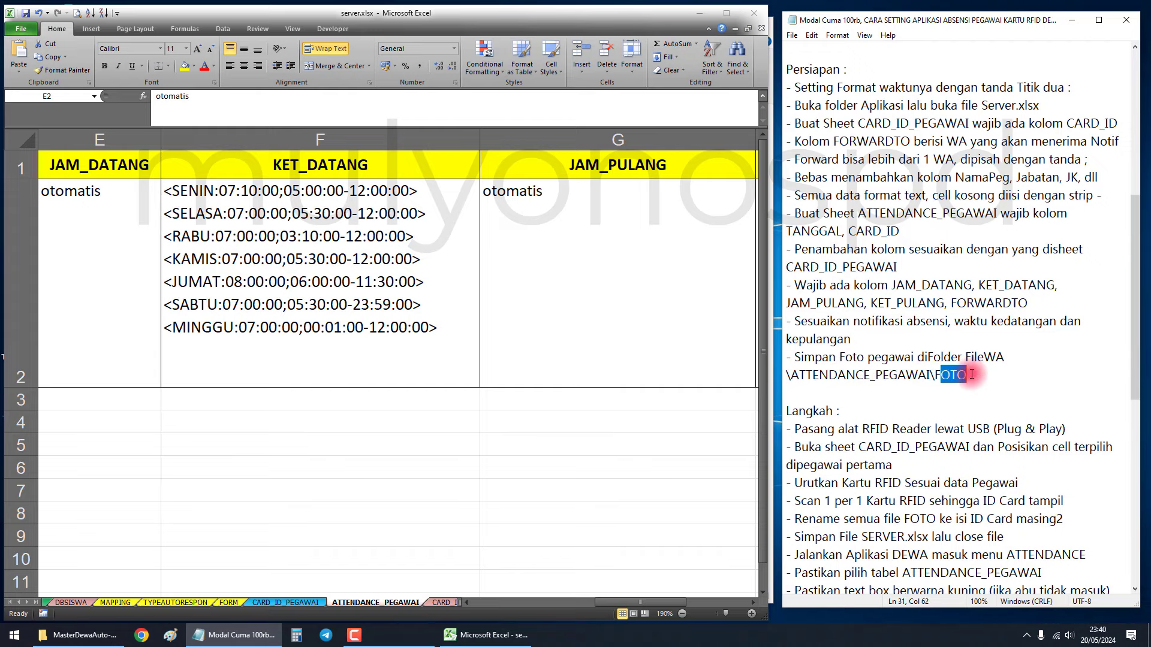
pyautogui.click(599, 403)
pyautogui.click(84, 634)
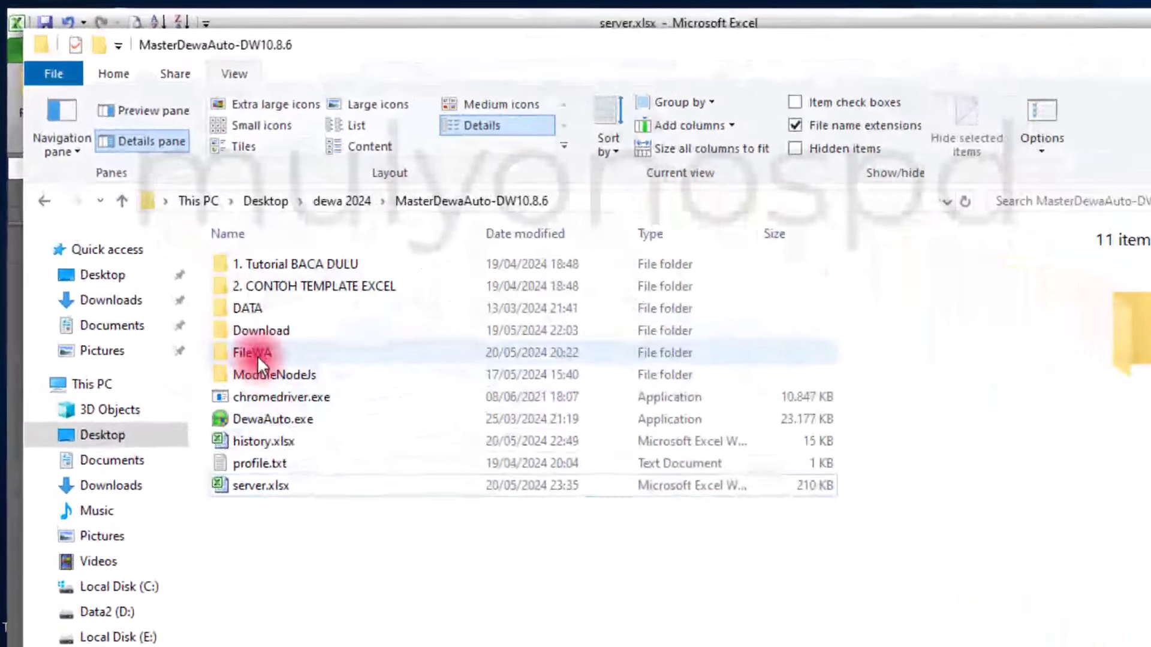
pyautogui.doubleClick(146, 201)
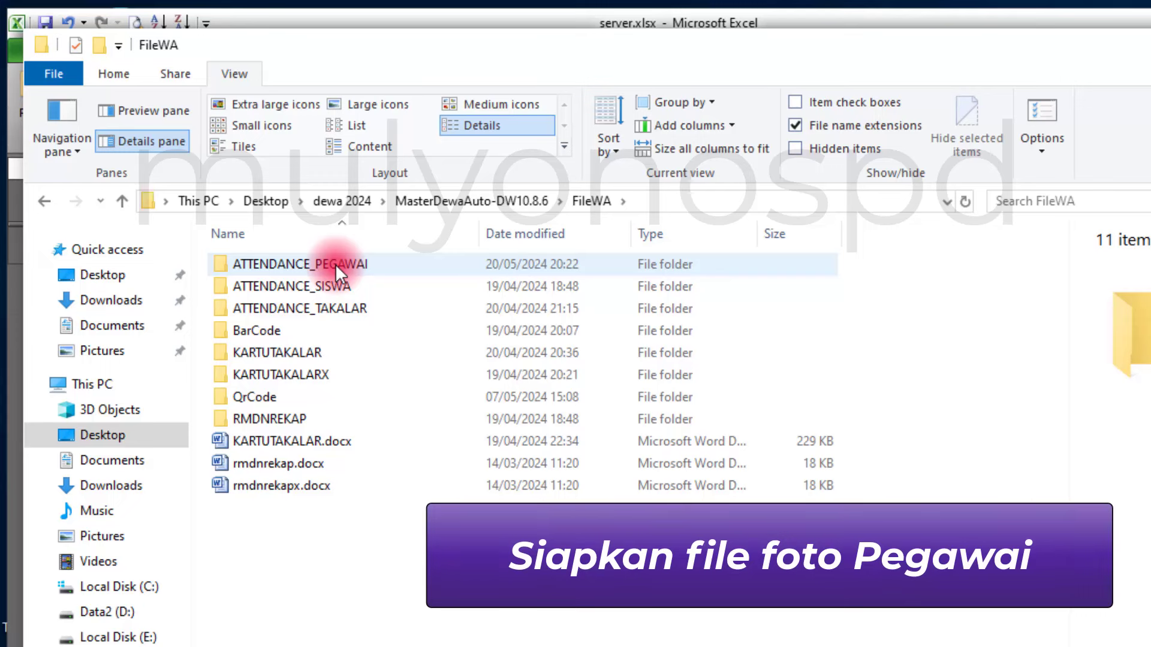
pyautogui.doubleClick(335, 264)
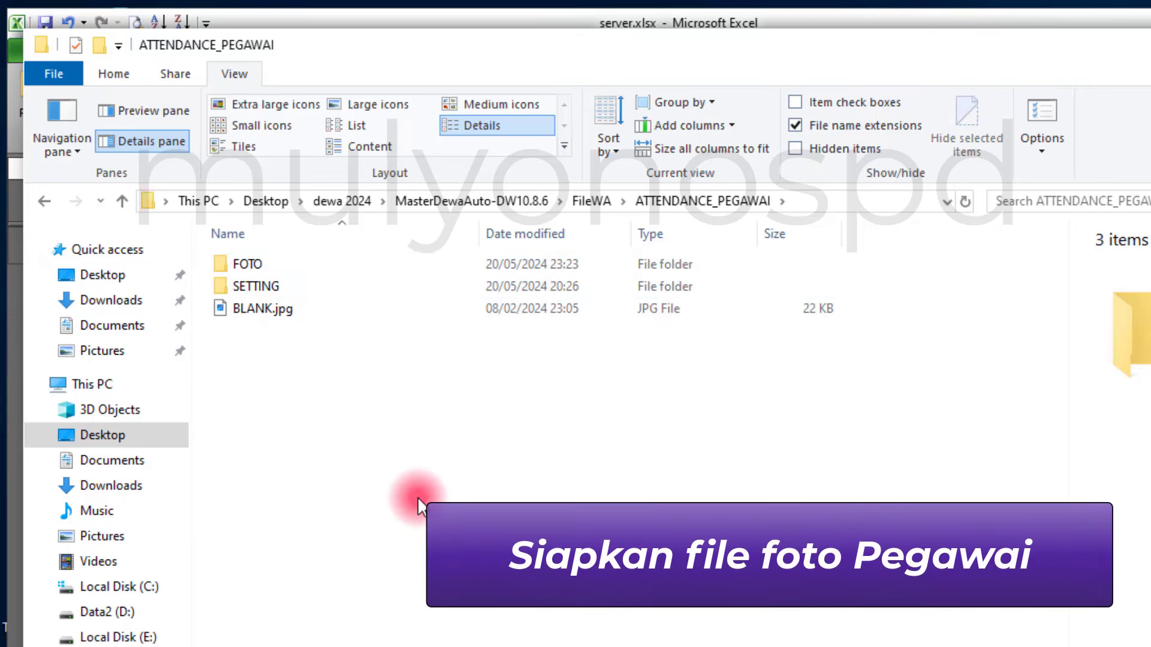
pyautogui.doubleClick(268, 268)
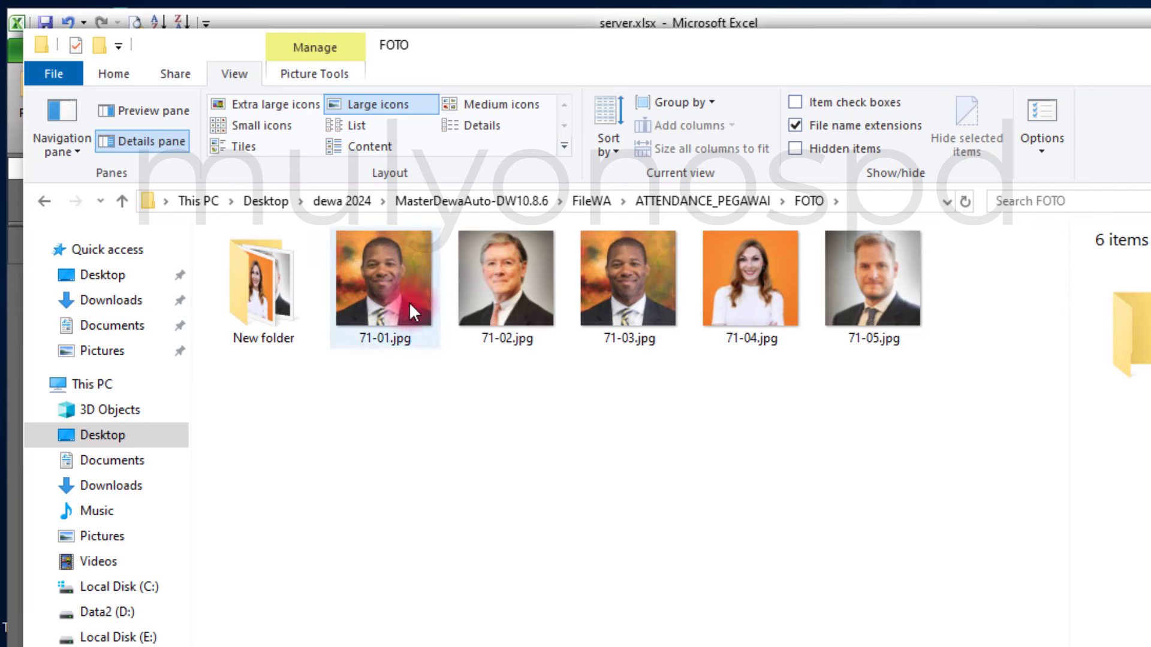
pyautogui.hotkey('alt', 'Tab')
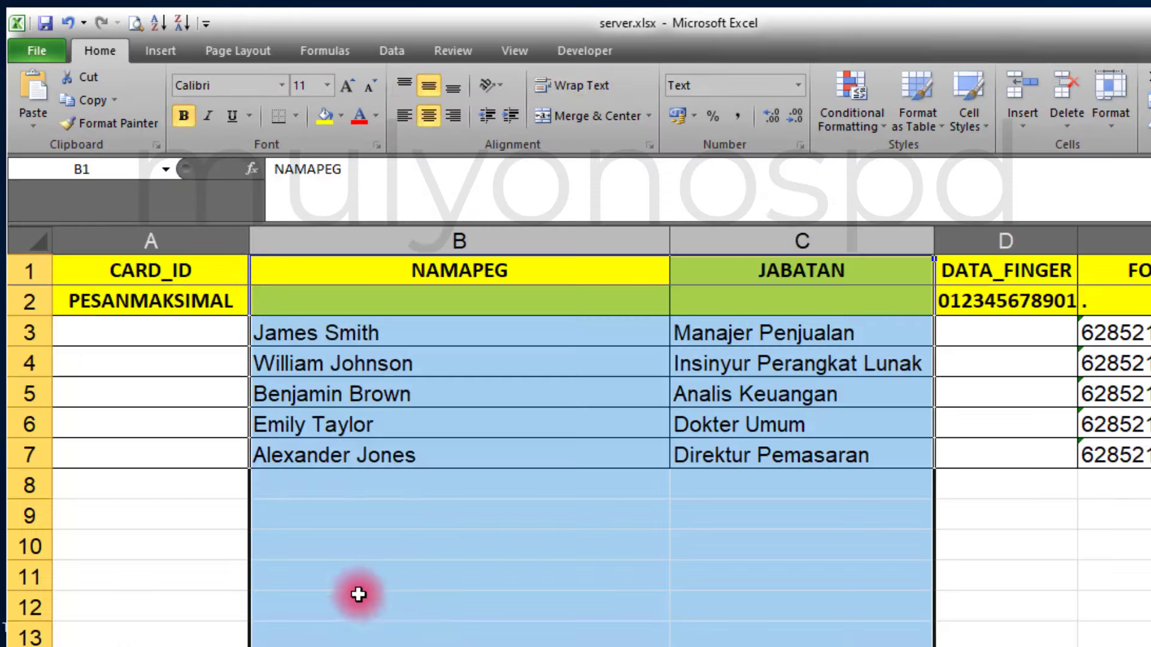
# Select the five employee names in B3:B7 and step through the five matching FOTO portraits.
pyautogui.click(359, 587)
pyautogui.click(278, 342)
pyautogui.moveTo(278, 342); pyautogui.dragTo(283, 441)
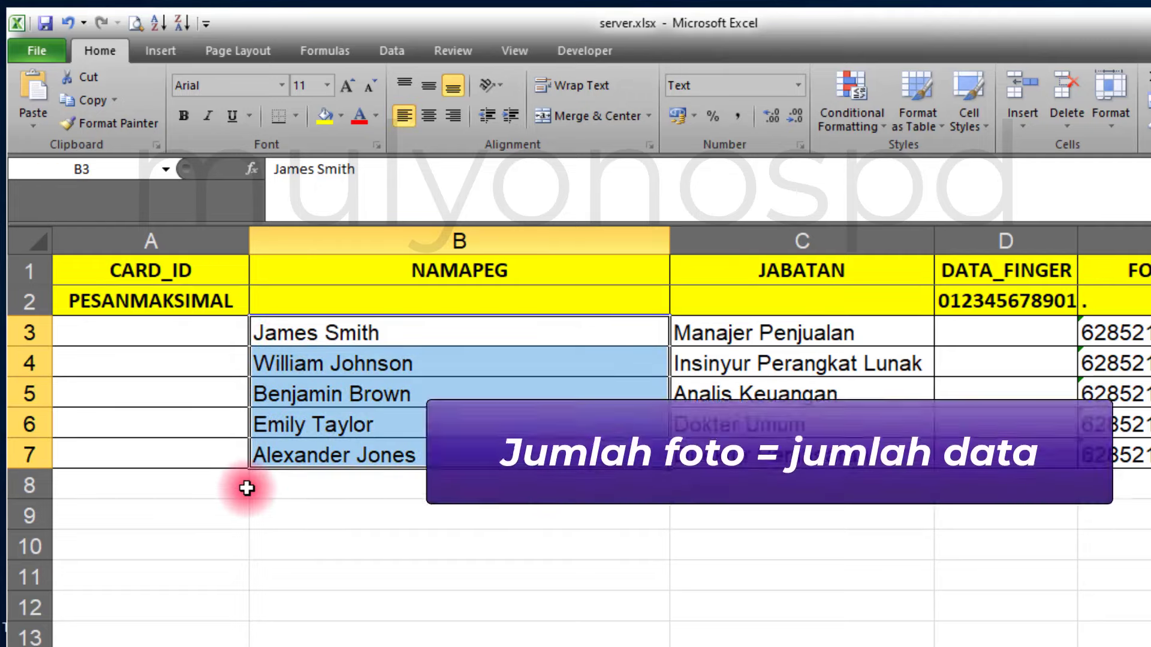
pyautogui.click(383, 646)
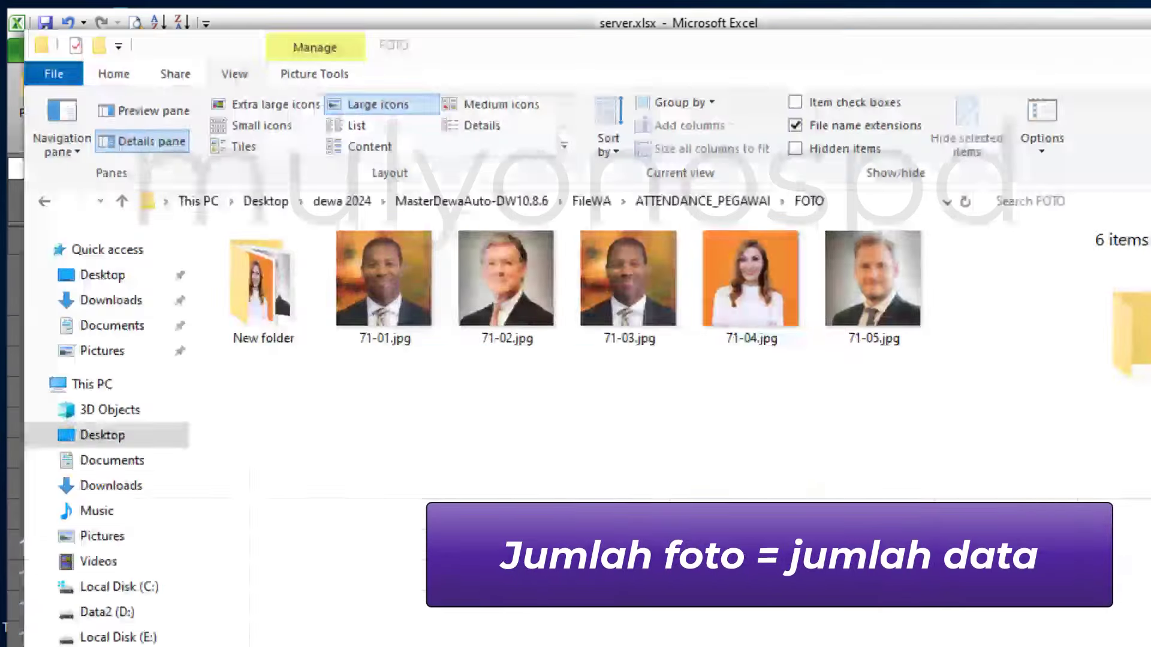
pyautogui.press('Right')
pyautogui.press('Right')
pyautogui.press('Right')
pyautogui.press('Right')
pyautogui.press('Right')
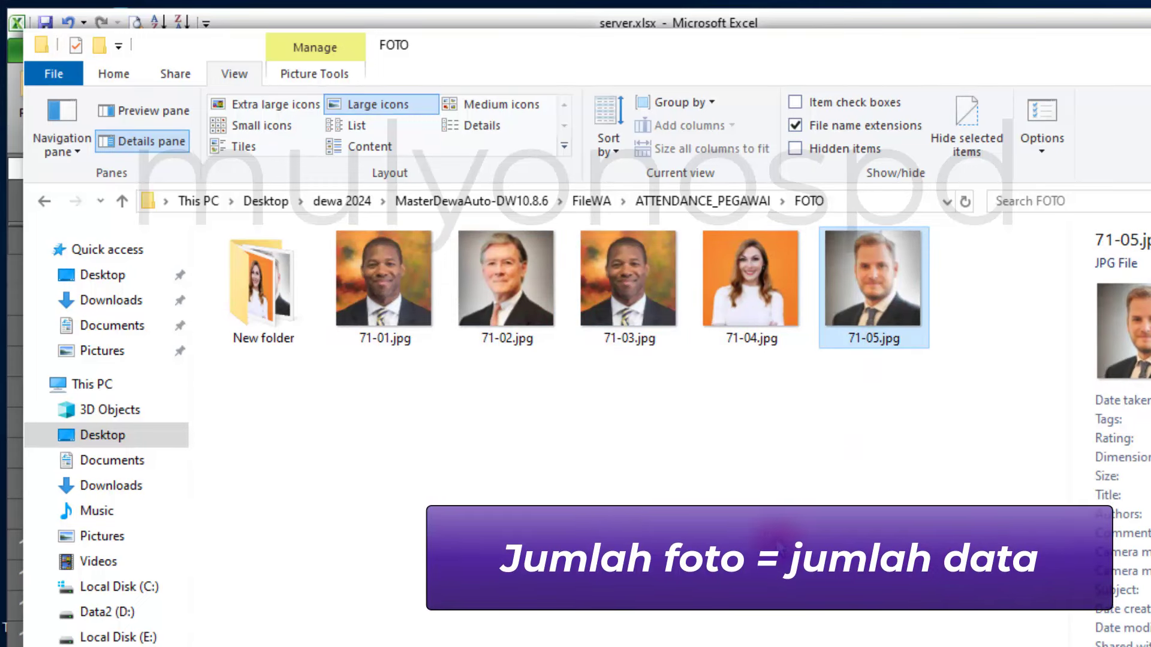
pyautogui.click(774, 535)
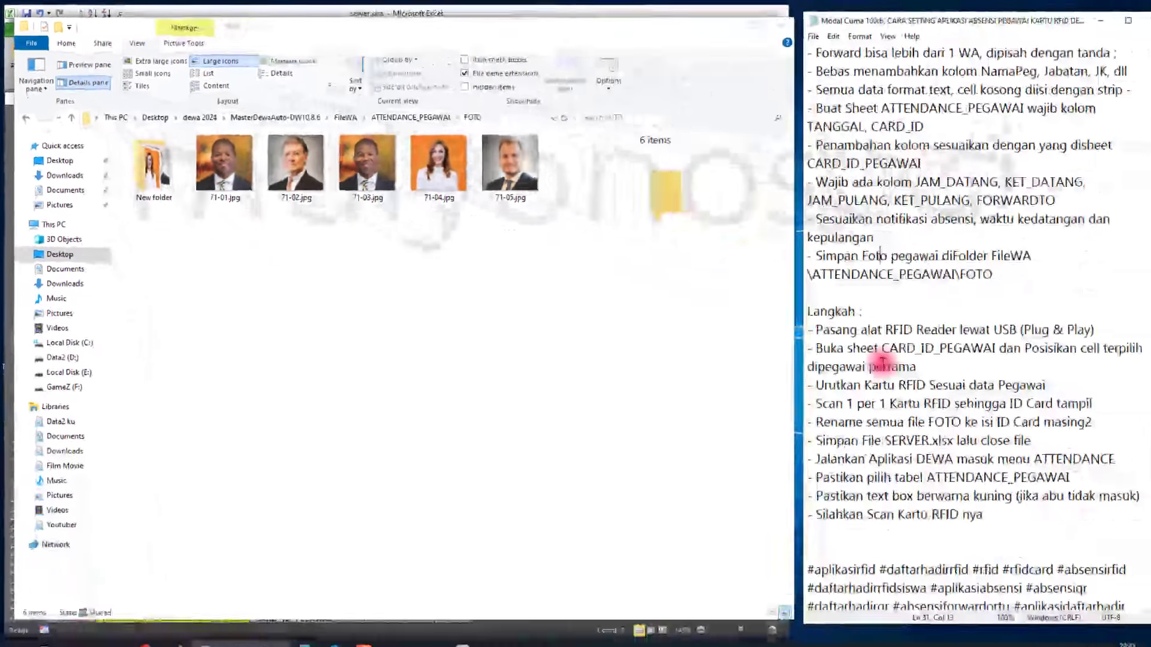
pyautogui.click(860, 353)
pyautogui.scroll(1, 860, 354)
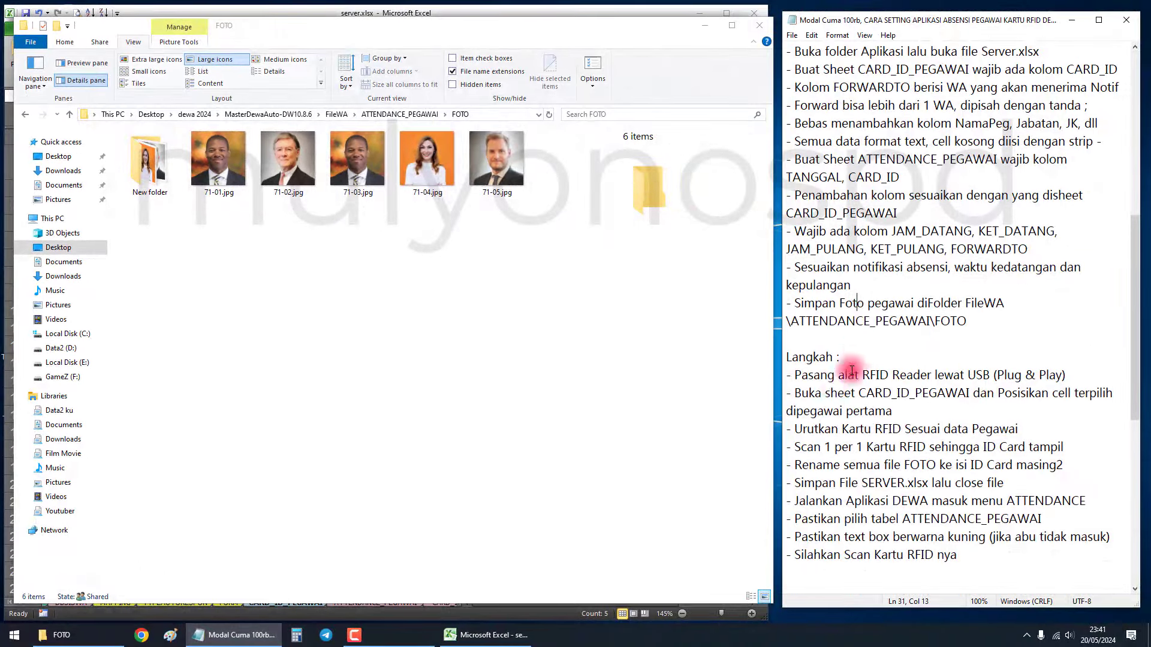
# Mark the note about starting at the first employee and bring the CARD_ID_PEGAWAI sheet forward.
pyautogui.click(876, 358)
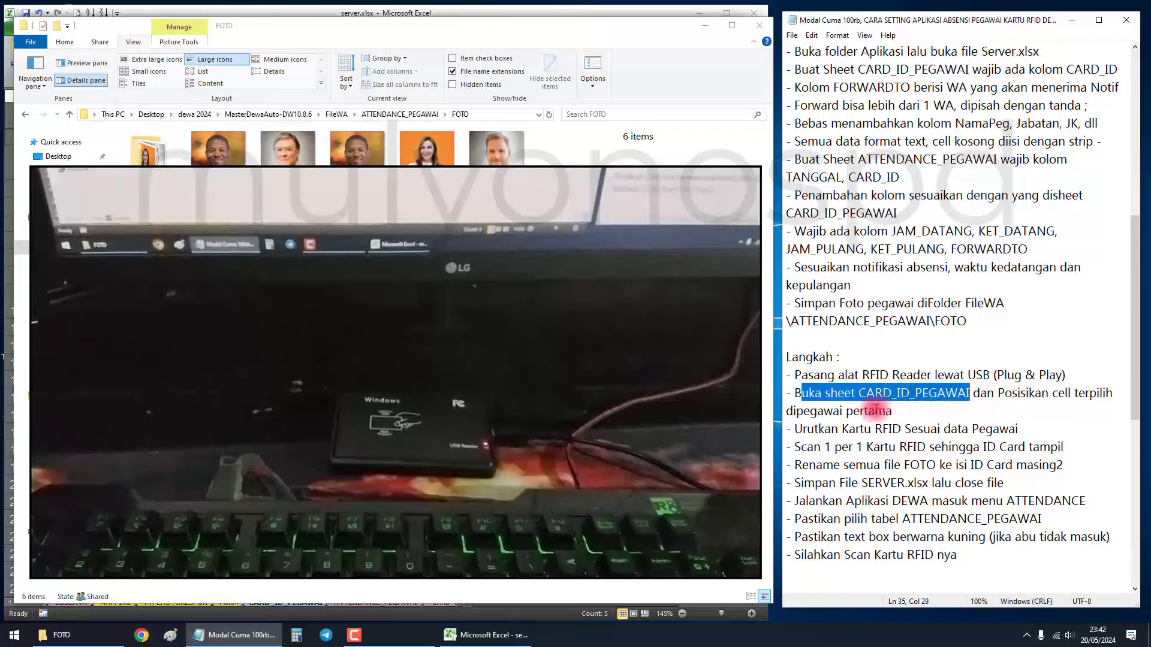
pyautogui.moveTo(813, 413); pyautogui.dragTo(899, 414)
pyautogui.click(575, 479)
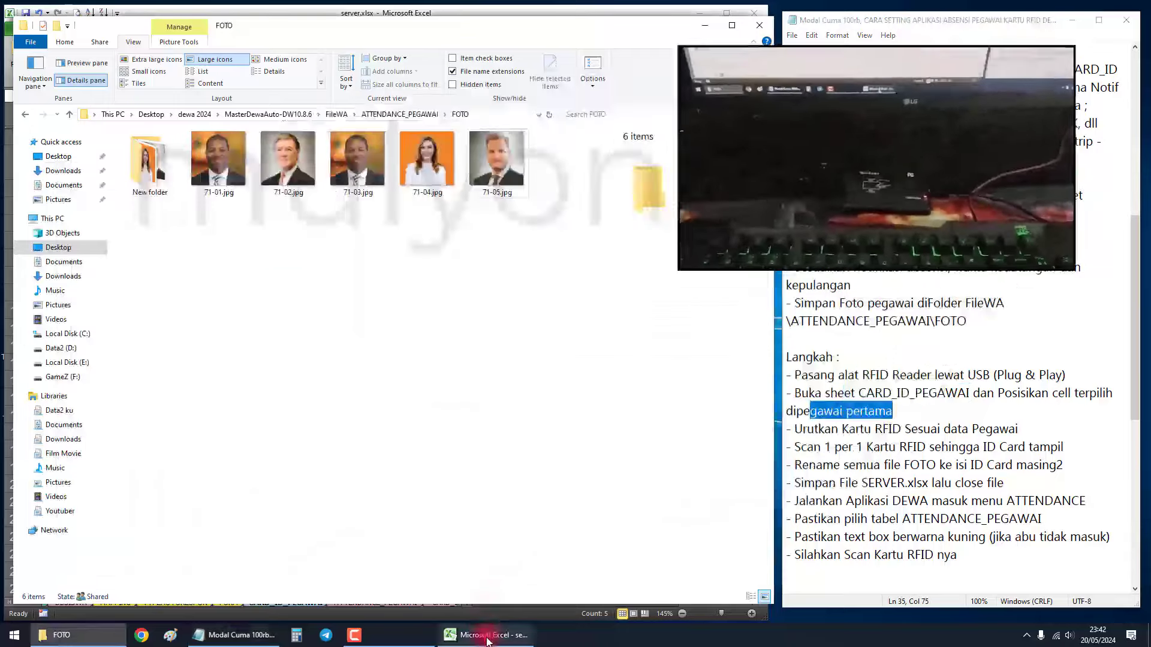
pyautogui.click(487, 641)
pyautogui.click(397, 375)
pyautogui.hotkey('ctrl', 'Home')
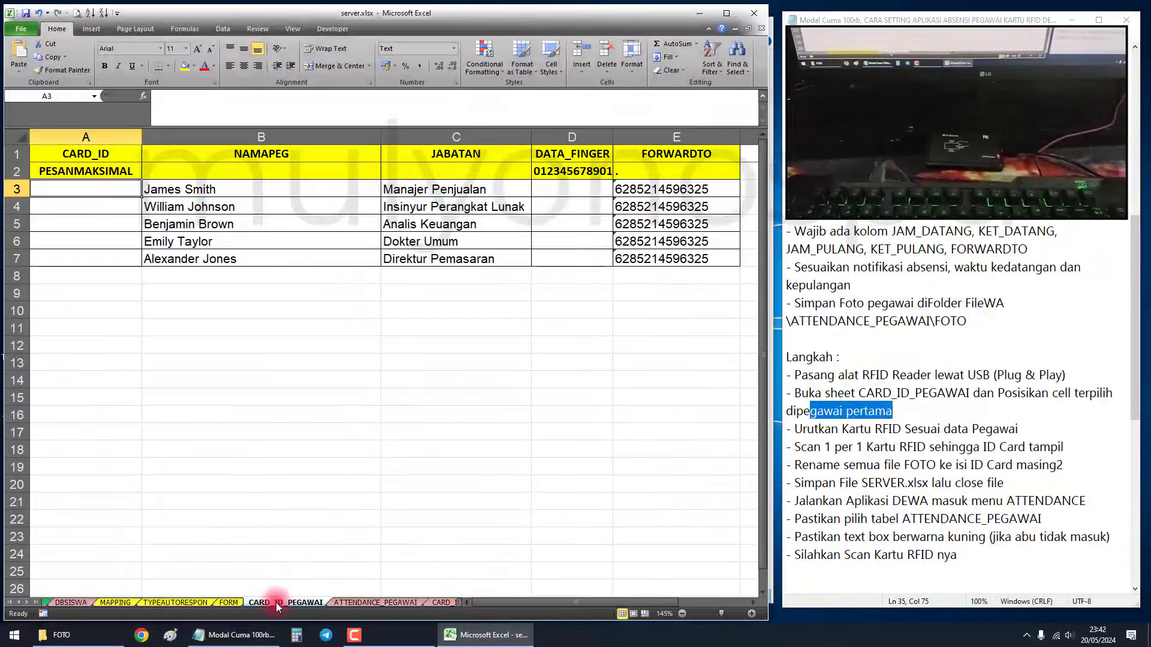
pyautogui.doubleClick(279, 602)
pyautogui.click(281, 601)
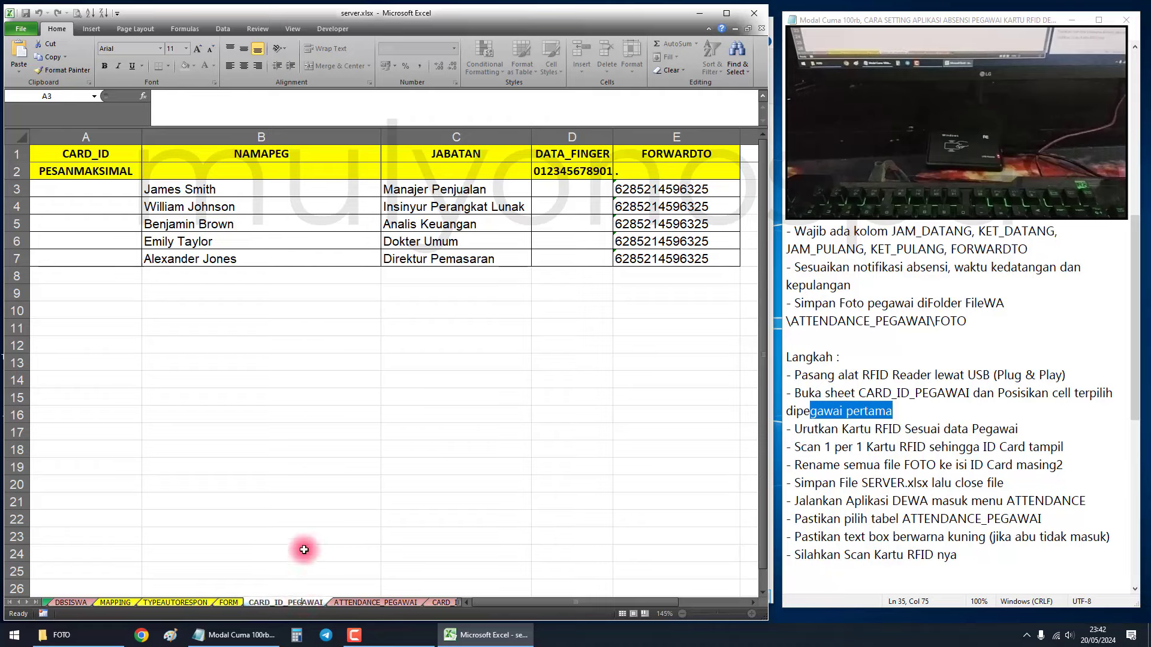
pyautogui.click(285, 519)
pyautogui.click(77, 134)
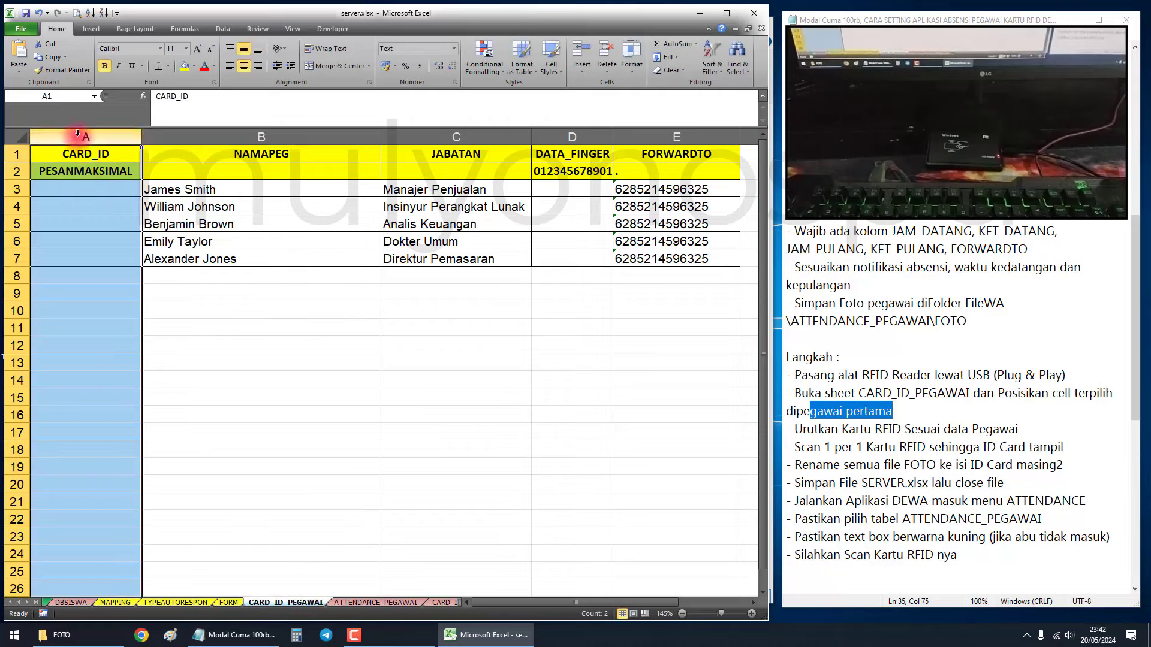
pyautogui.moveTo(74, 181); pyautogui.dragTo(93, 258)
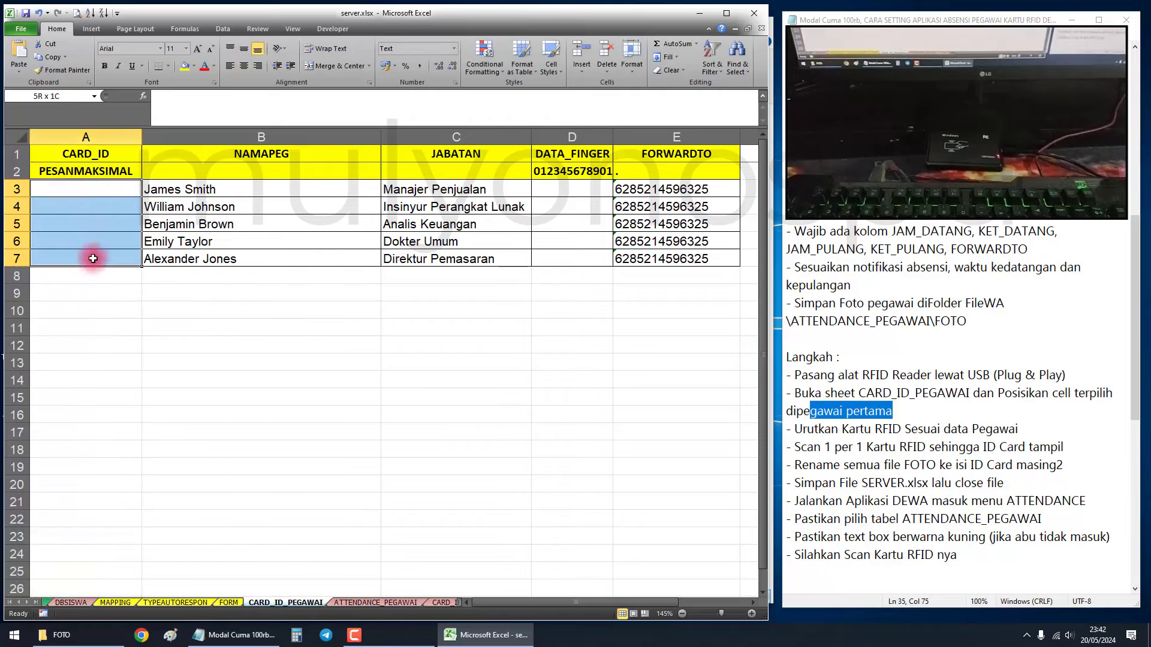
pyautogui.click(84, 190)
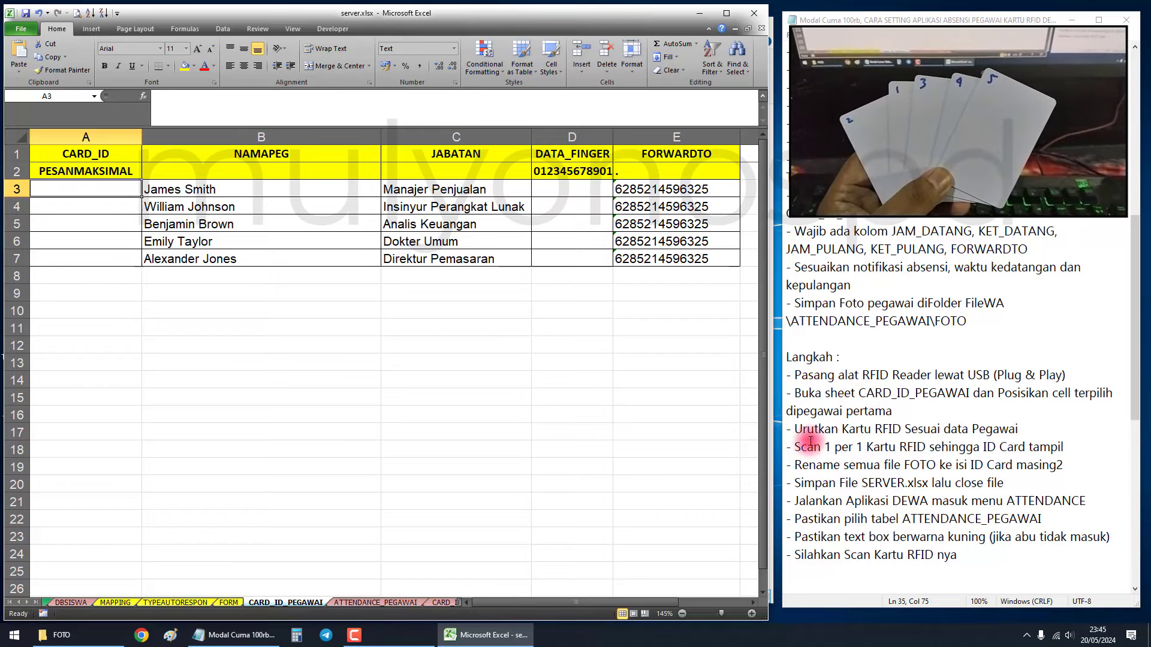
pyautogui.moveTo(796, 429); pyautogui.dragTo(1031, 430)
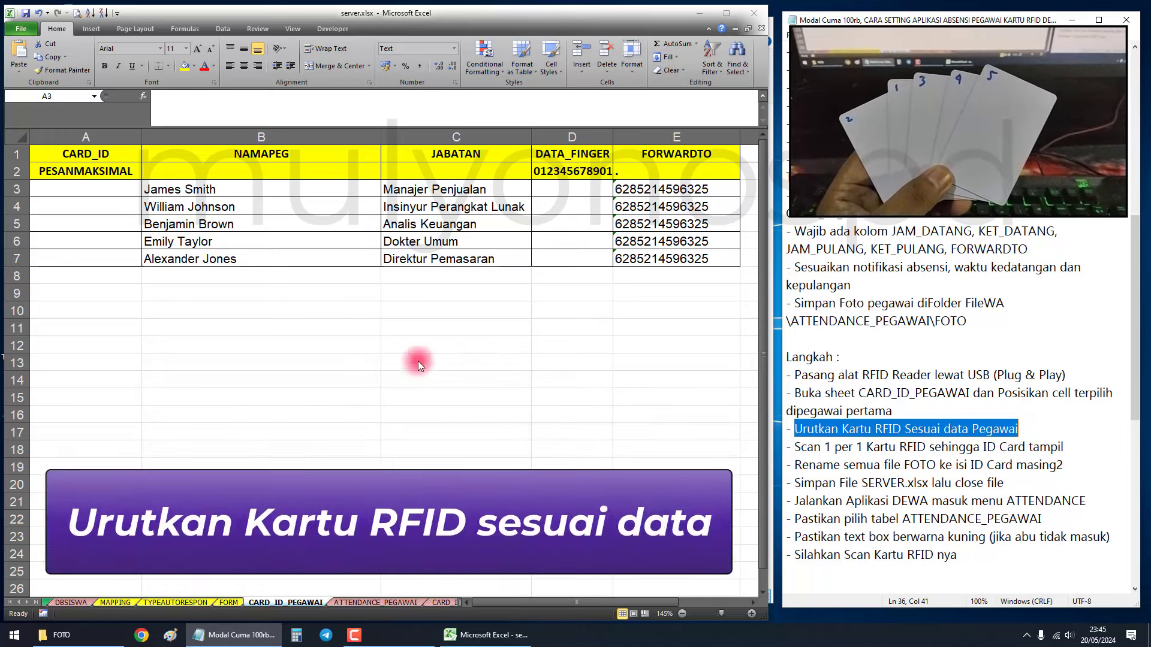
pyautogui.click(216, 193)
pyautogui.moveTo(231, 188); pyautogui.dragTo(210, 270)
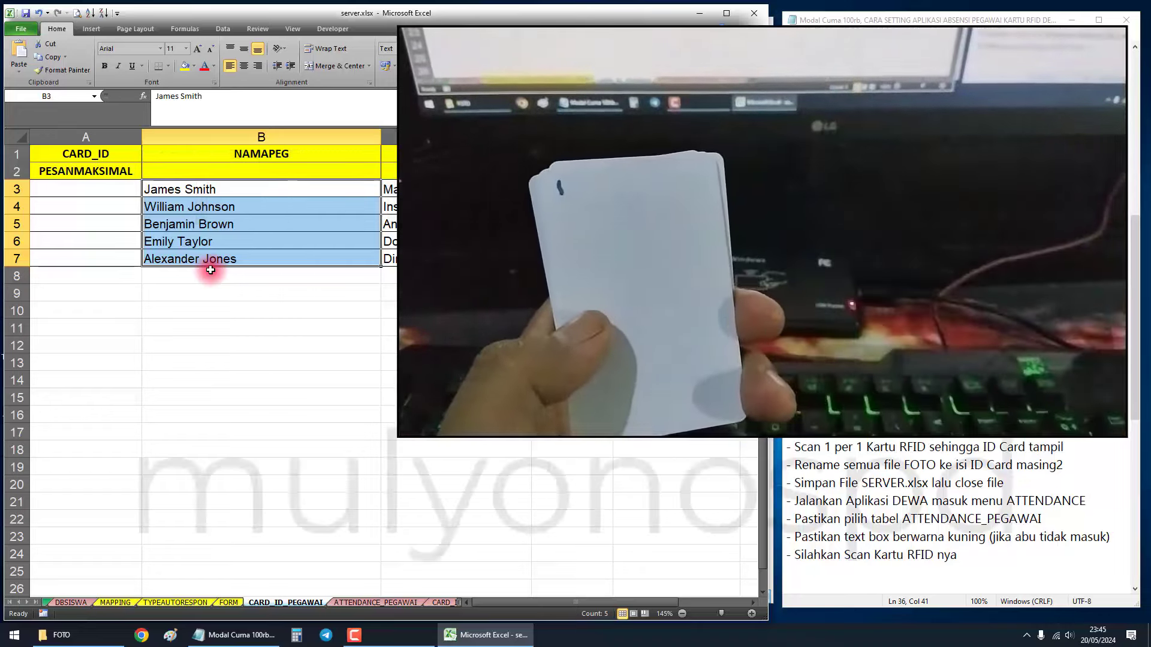
# Highlight the card-scanning note and place the cursor in cell A3.
pyautogui.click(263, 299)
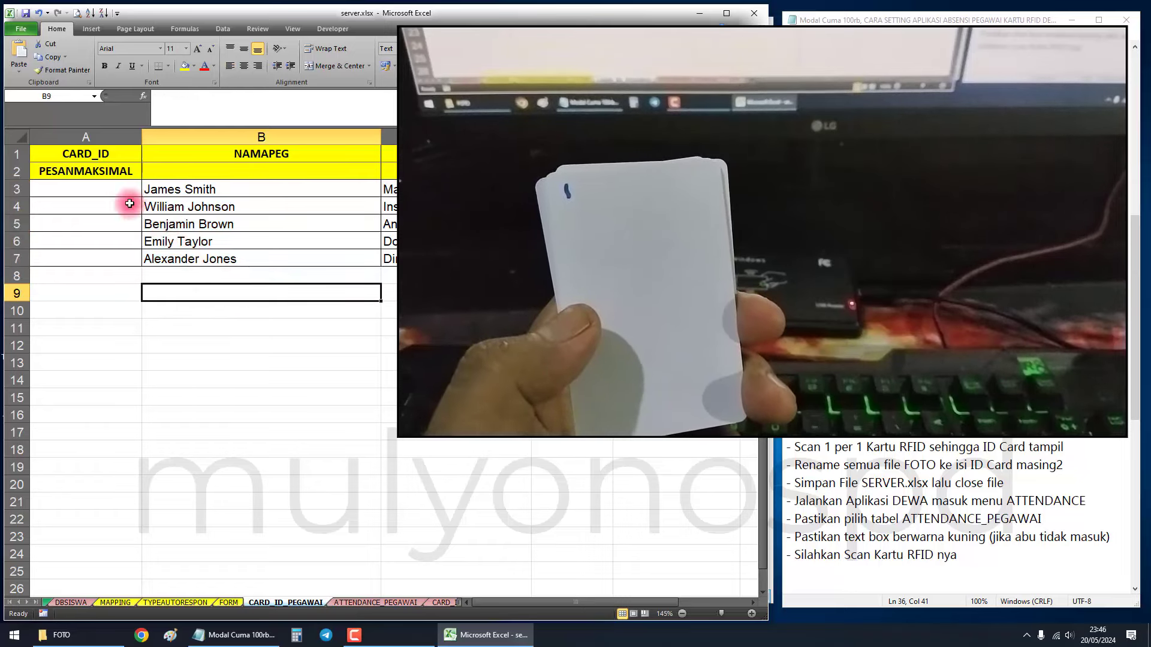
pyautogui.click(76, 191)
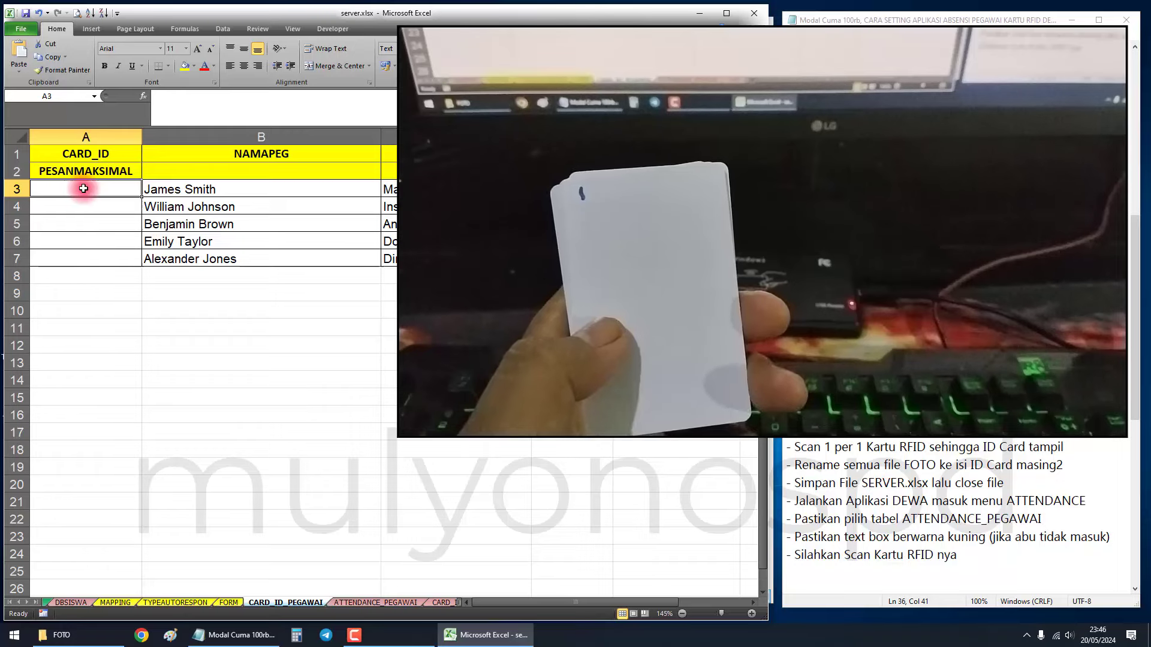
pyautogui.moveTo(796, 451); pyautogui.dragTo(832, 447)
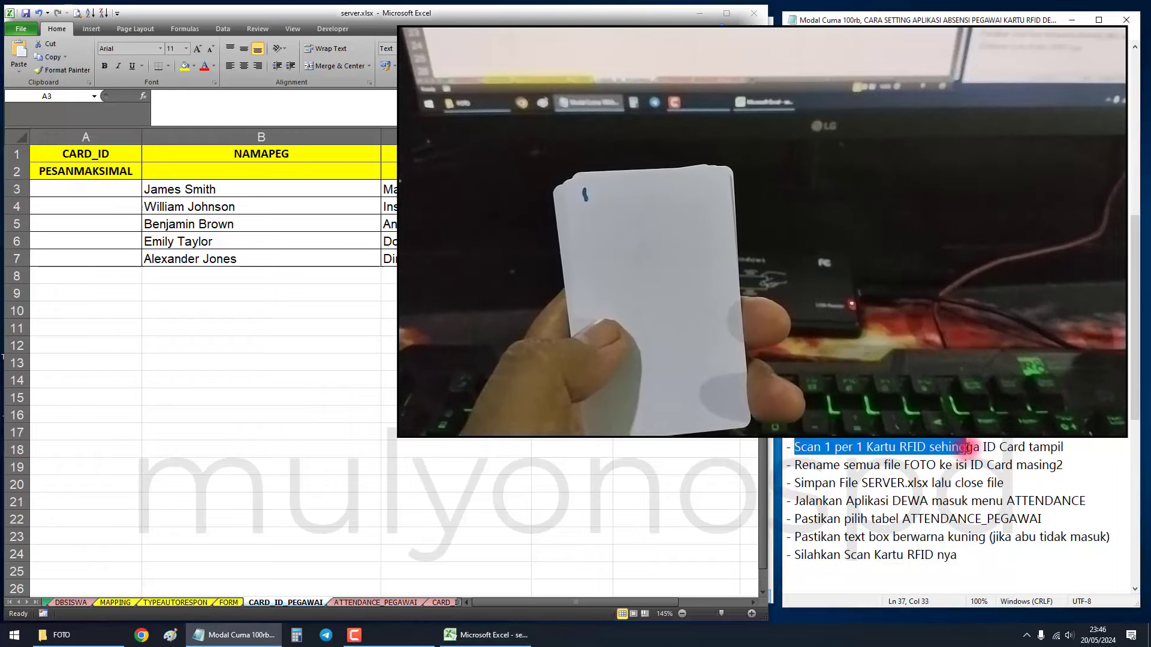
pyautogui.moveTo(1004, 448); pyautogui.dragTo(1011, 448)
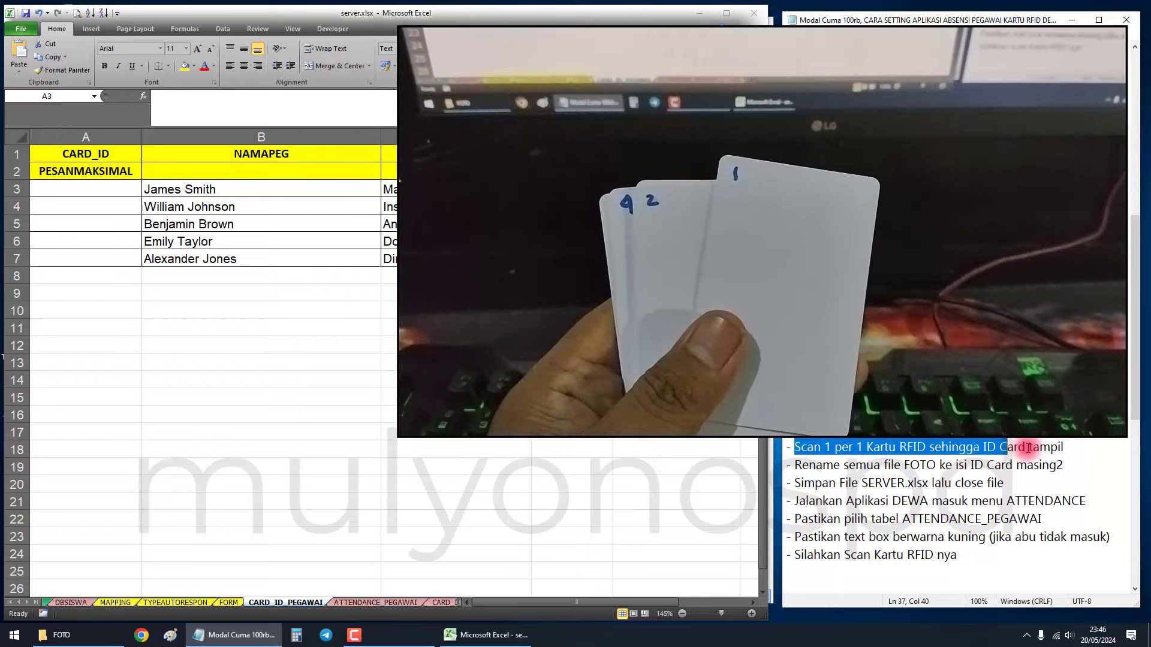
pyautogui.click(123, 192)
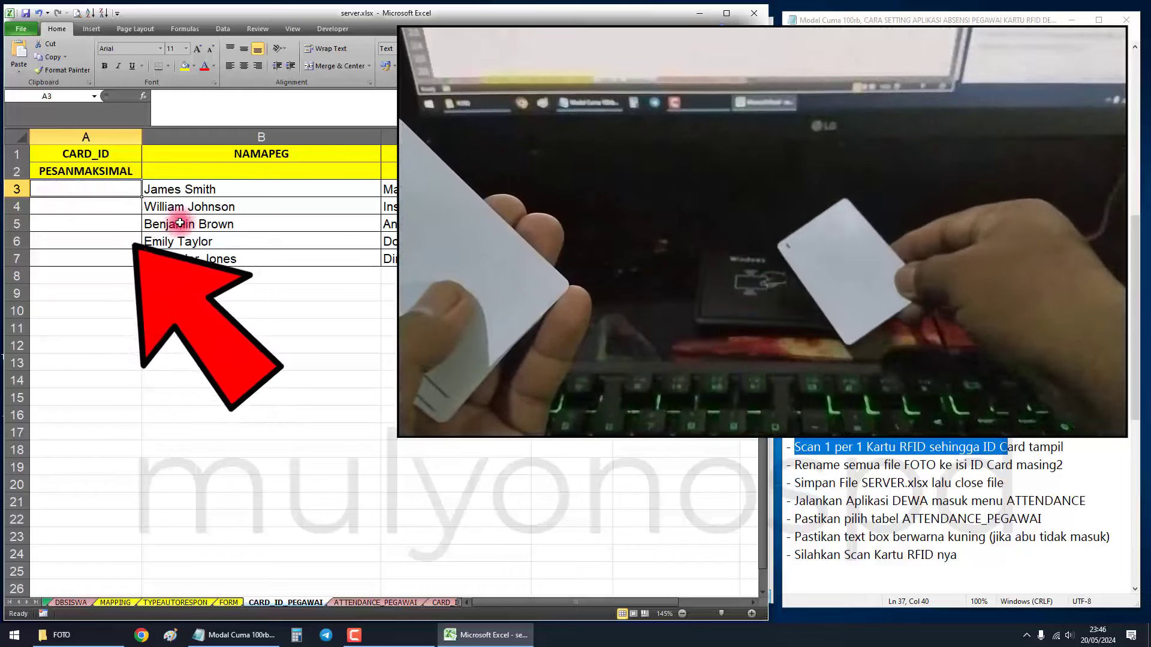
# Scan the five RFID cards so their ten-digit IDs fill A3 through A7.
pyautogui.press('Return')
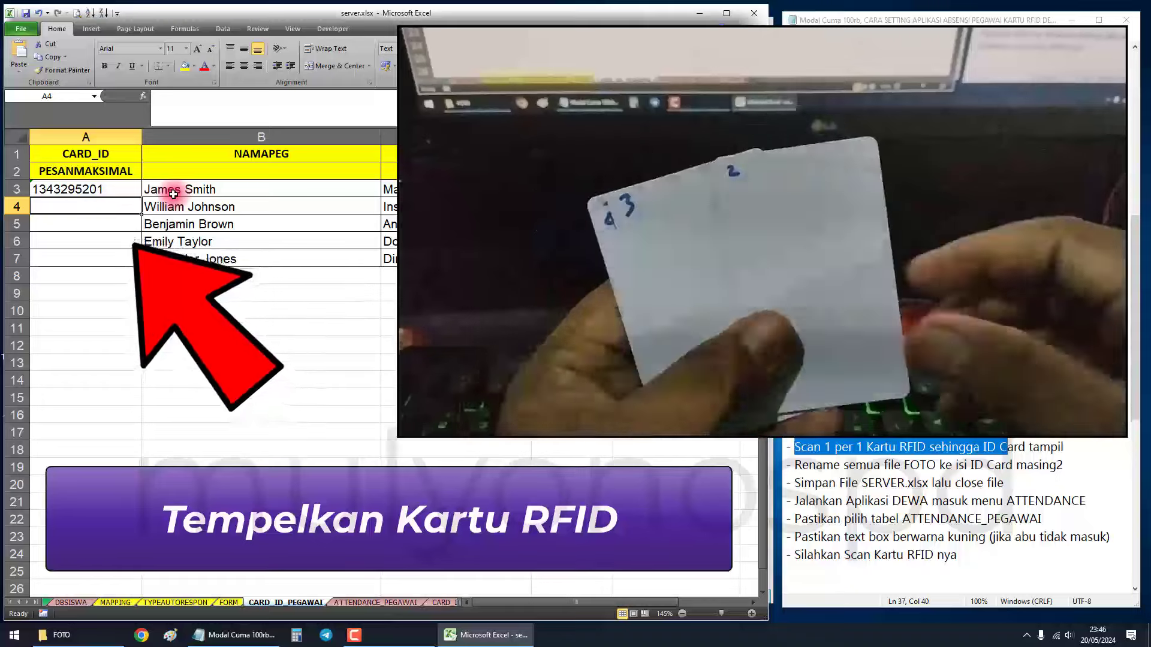
pyautogui.press('Return')
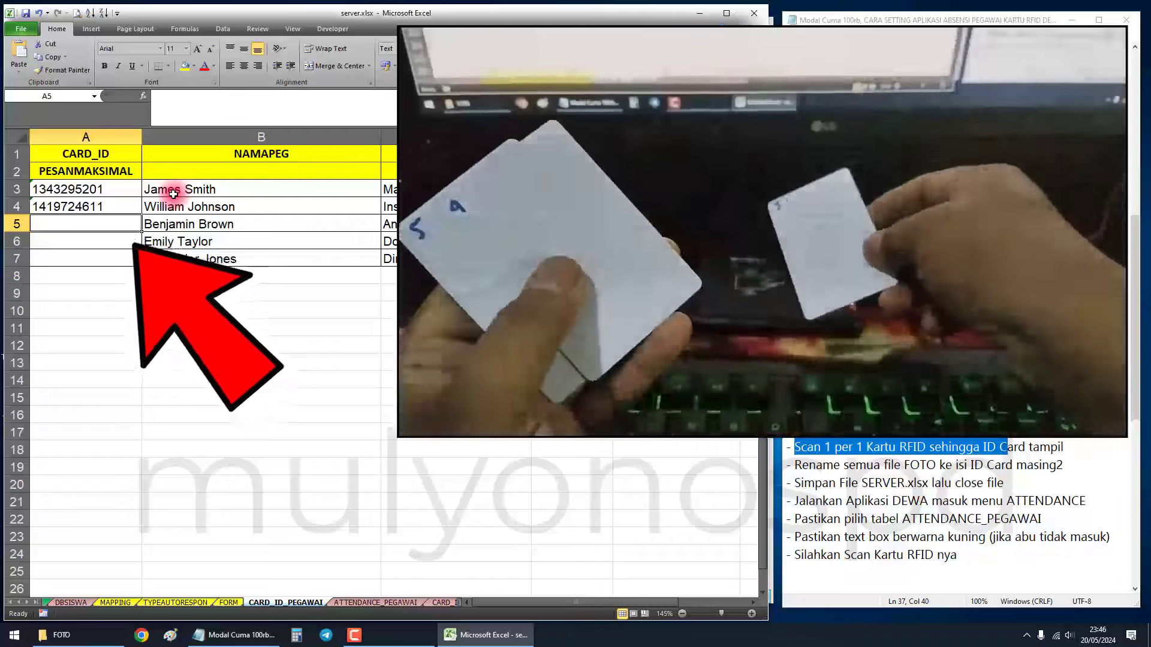
pyautogui.press('Return')
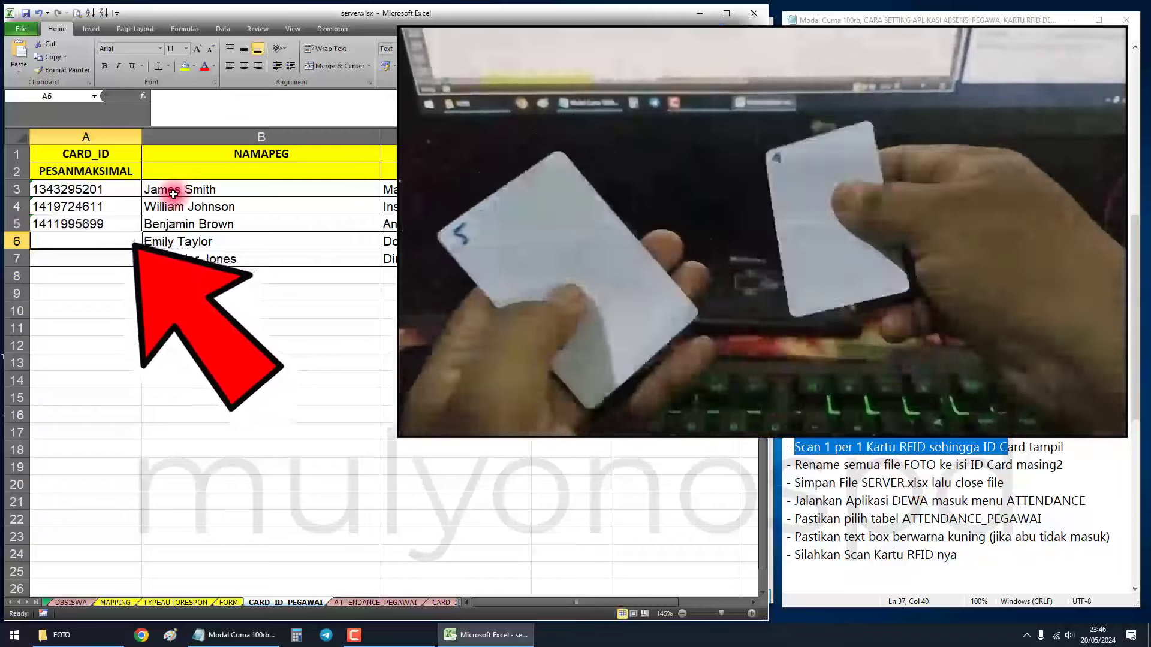
pyautogui.press('Return')
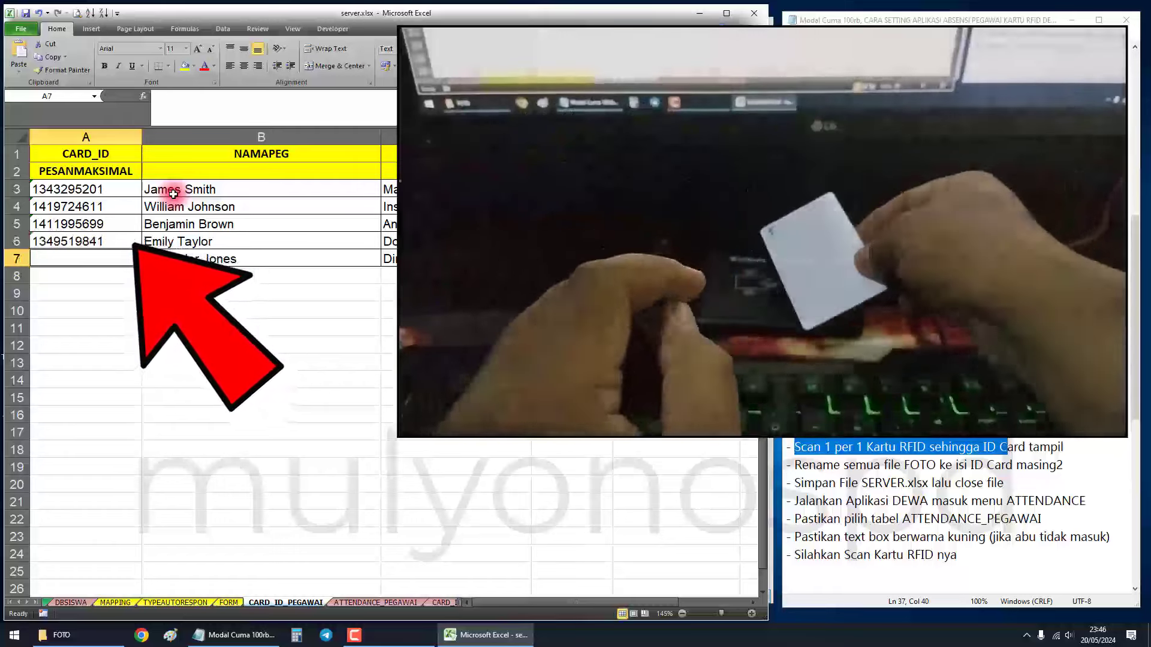
pyautogui.press('Return')
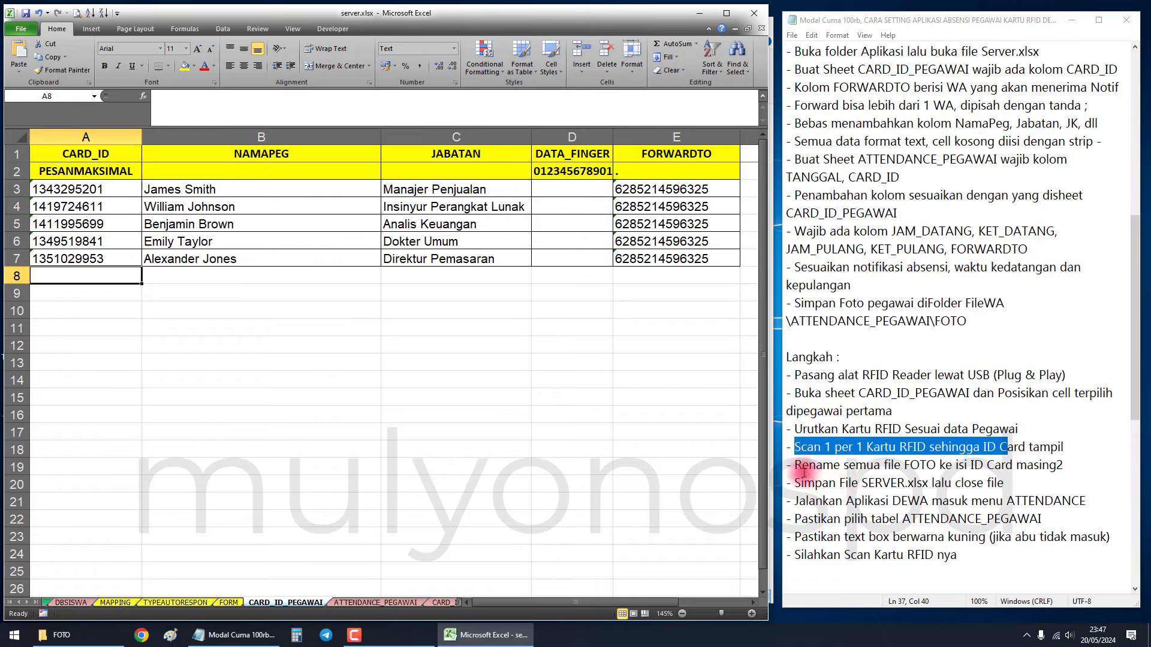
# Highlight the note about renaming photos to each employee's ID card number.
pyautogui.moveTo(794, 465); pyautogui.dragTo(827, 467)
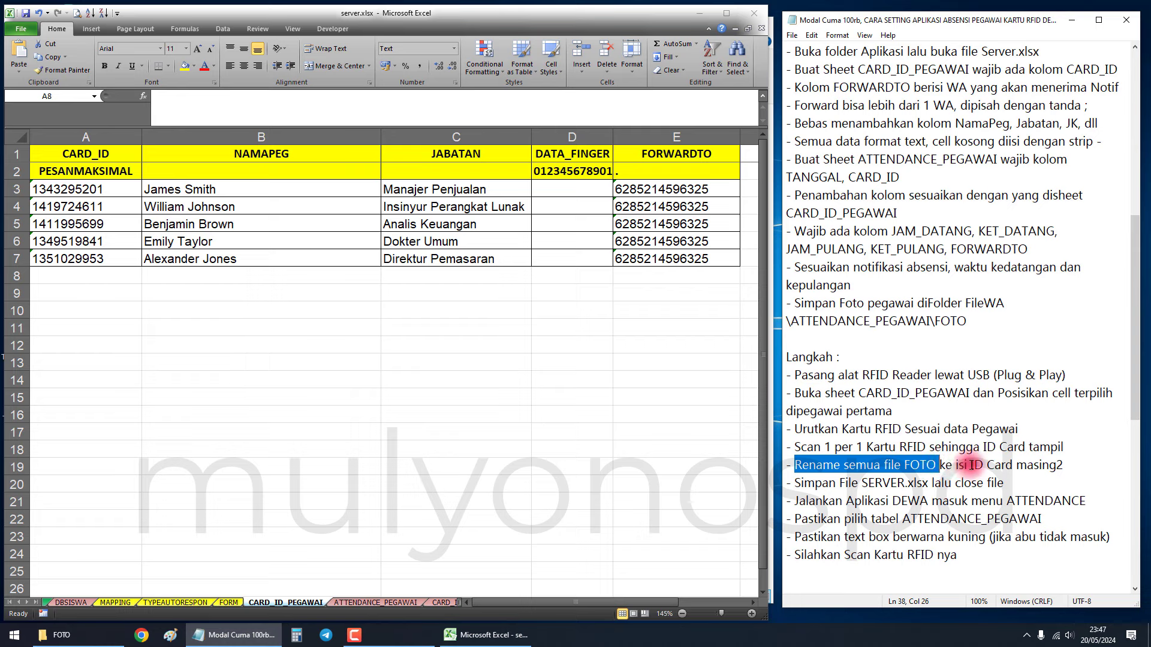
pyautogui.moveTo(970, 466); pyautogui.dragTo(1069, 465)
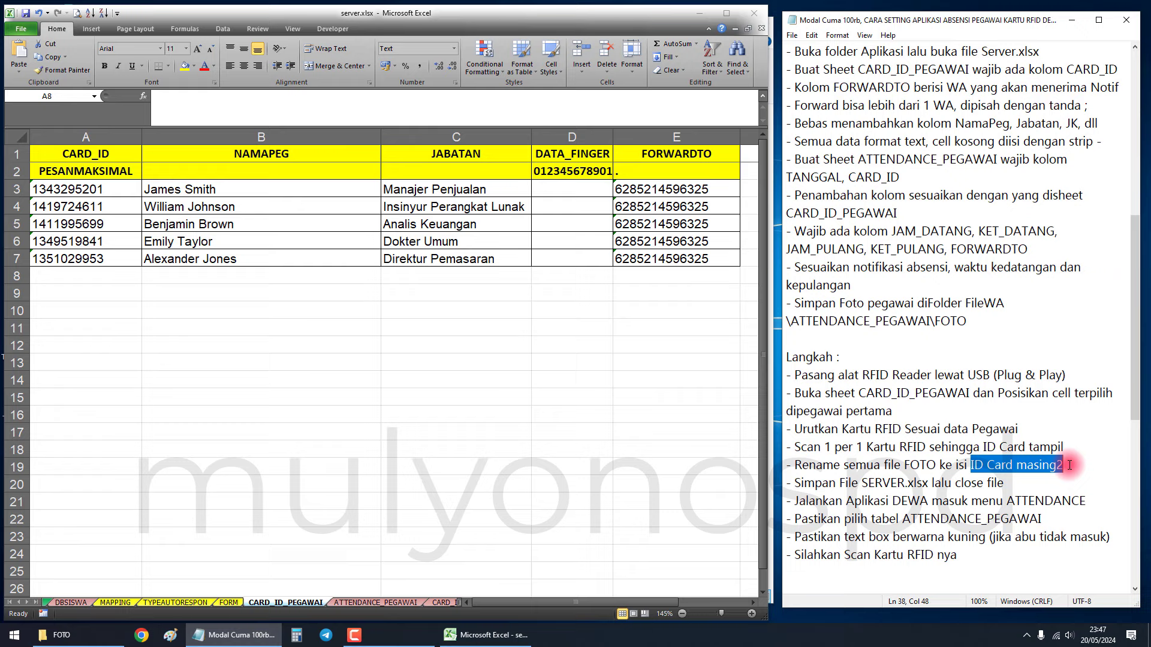
pyautogui.click(348, 324)
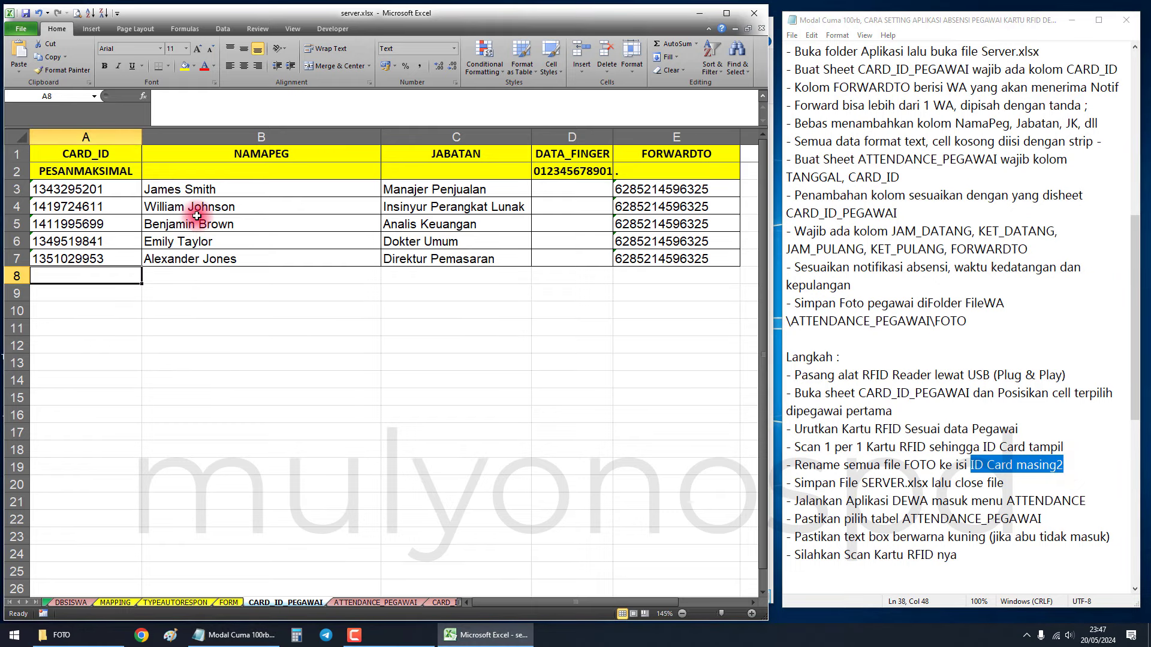
# Inspect the first card ID in A3 without changing it, then bring up the FOTO folder.
pyautogui.click(178, 192)
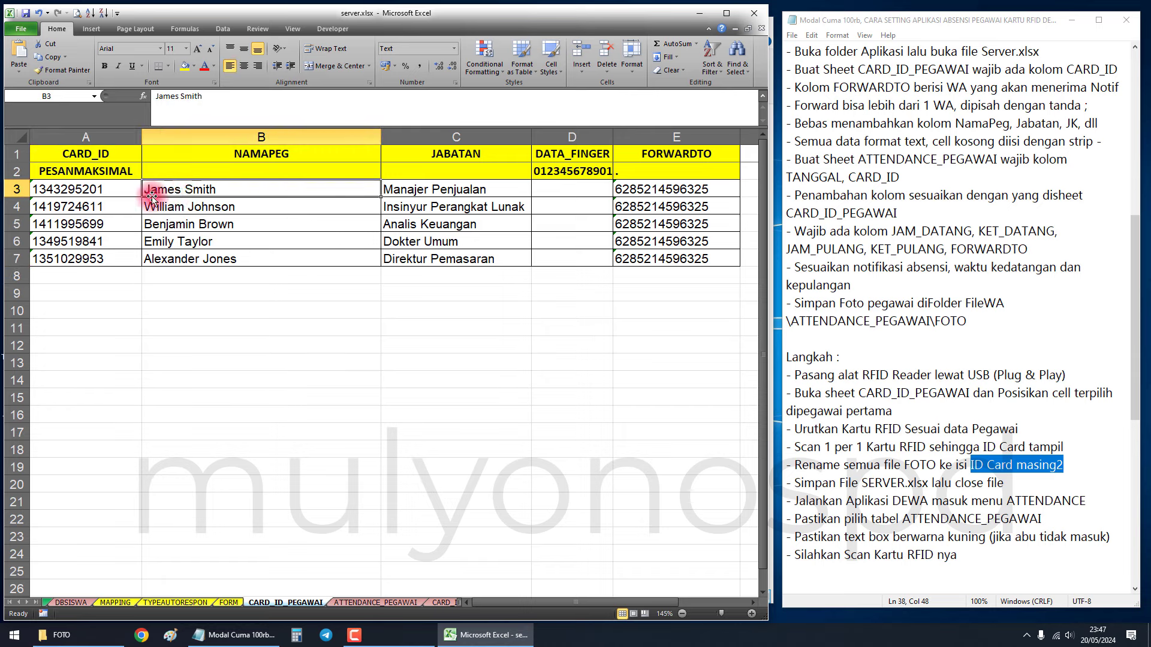
pyautogui.click(114, 189)
pyautogui.doubleClick(122, 189)
pyautogui.moveTo(122, 188); pyautogui.dragTo(60, 189)
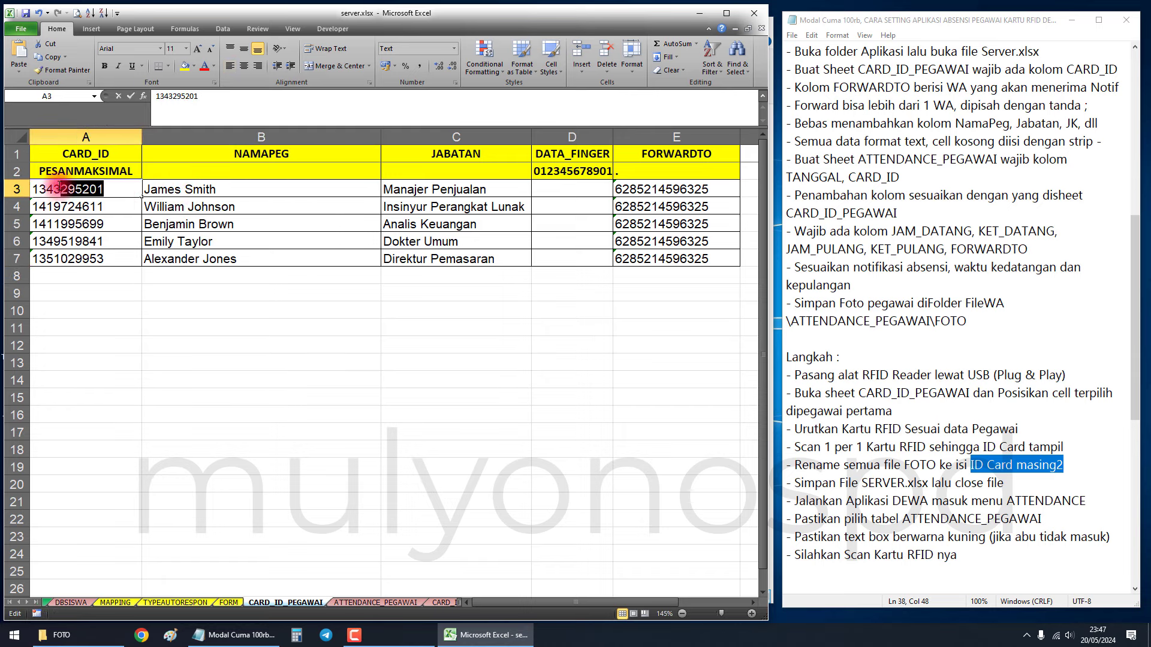
pyautogui.press('Escape')
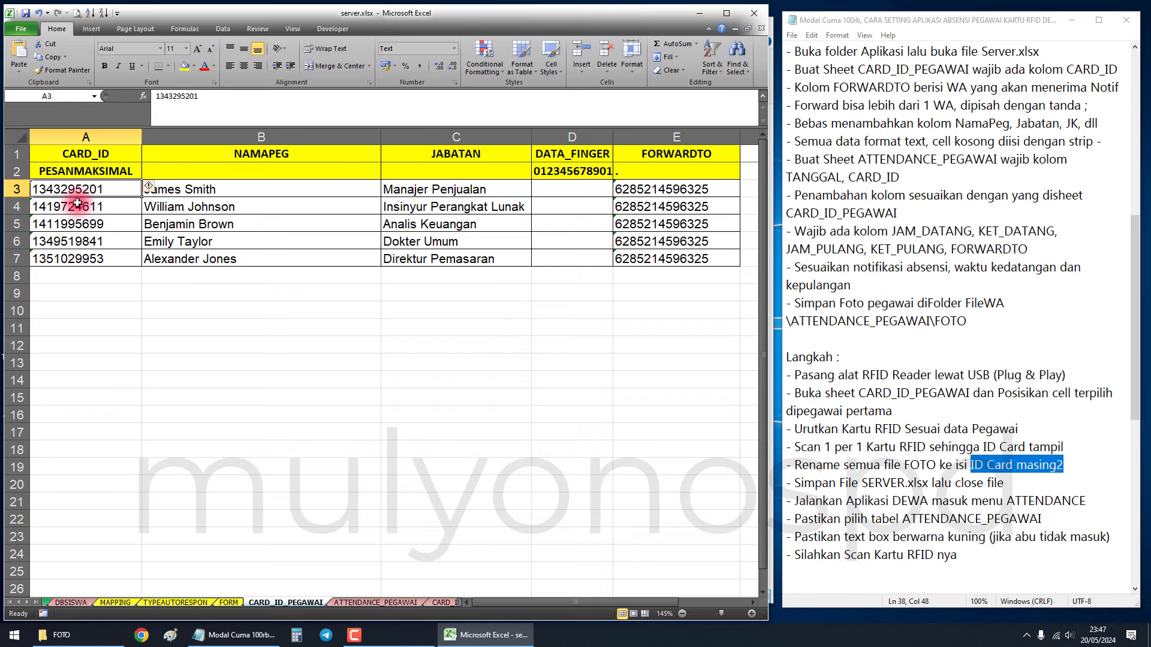
pyautogui.doubleClick(112, 189)
pyautogui.moveTo(111, 189); pyautogui.dragTo(33, 189)
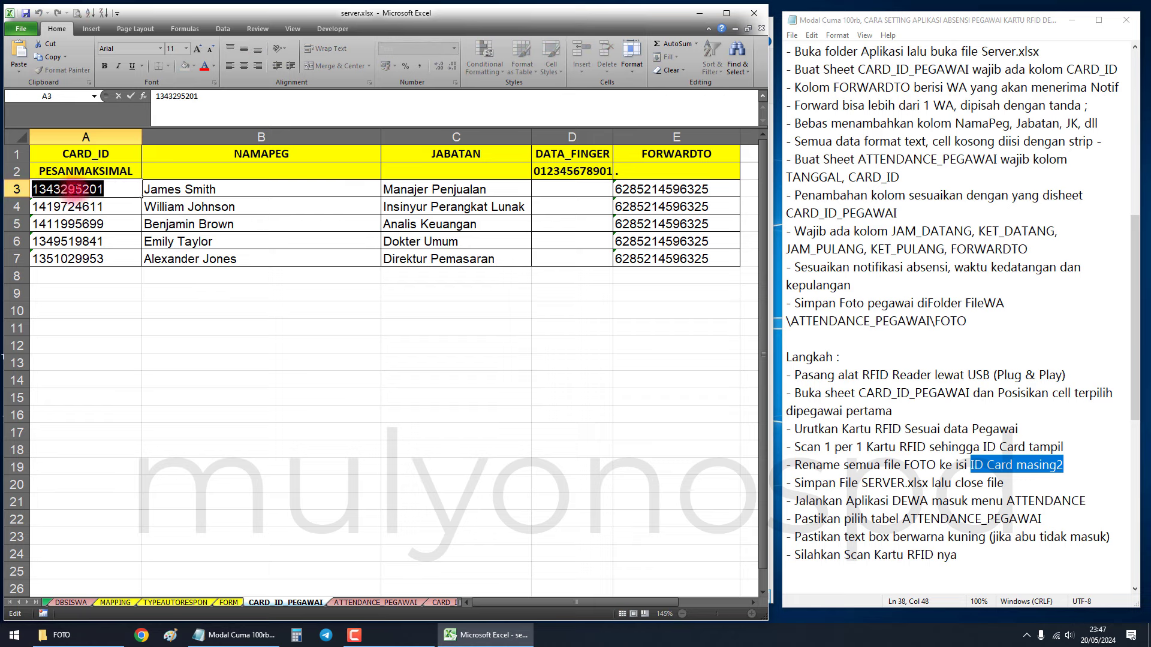
pyautogui.click(114, 189)
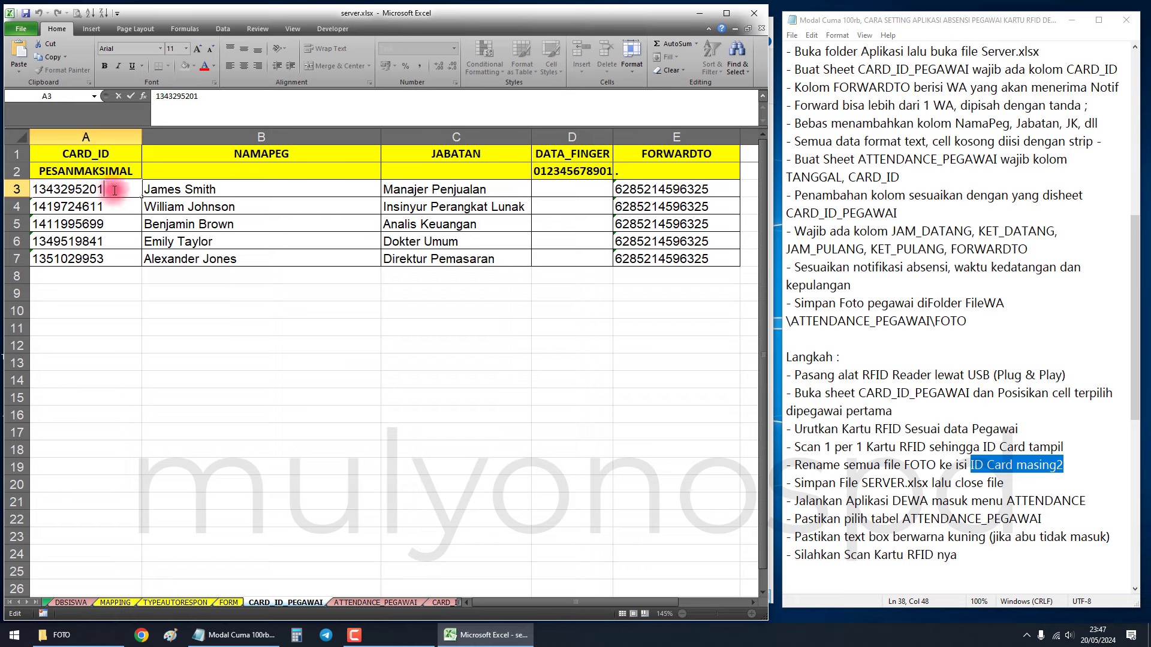
pyautogui.press('Escape')
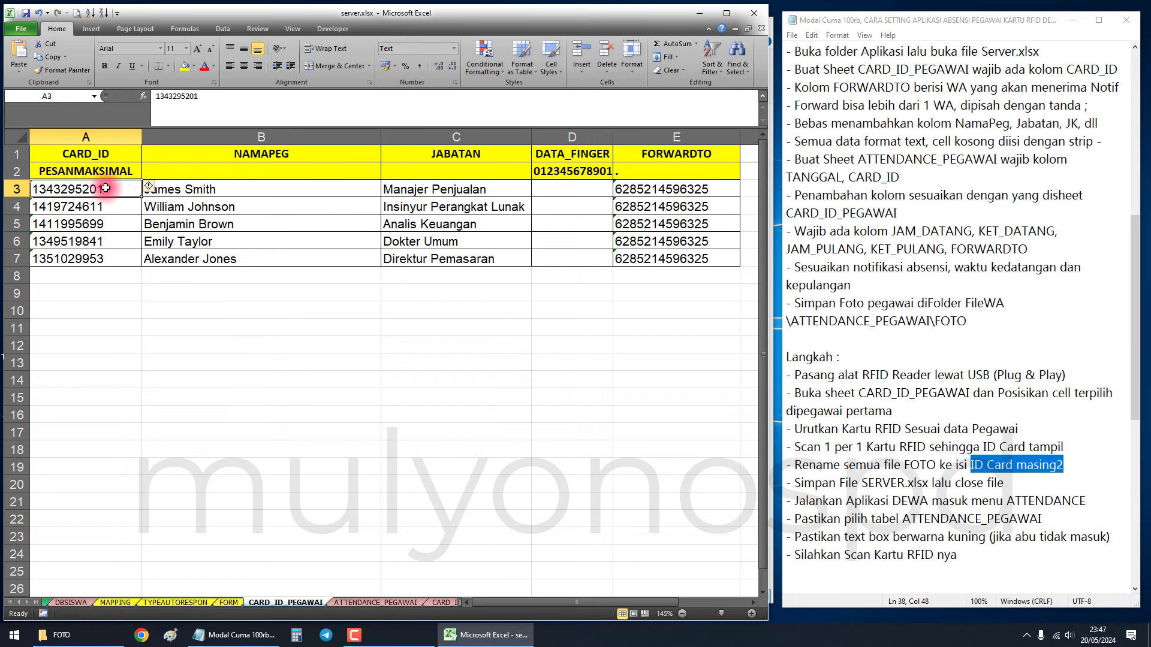
pyautogui.doubleClick(110, 189)
pyautogui.moveTo(111, 189); pyautogui.dragTo(34, 188)
pyautogui.click(112, 310)
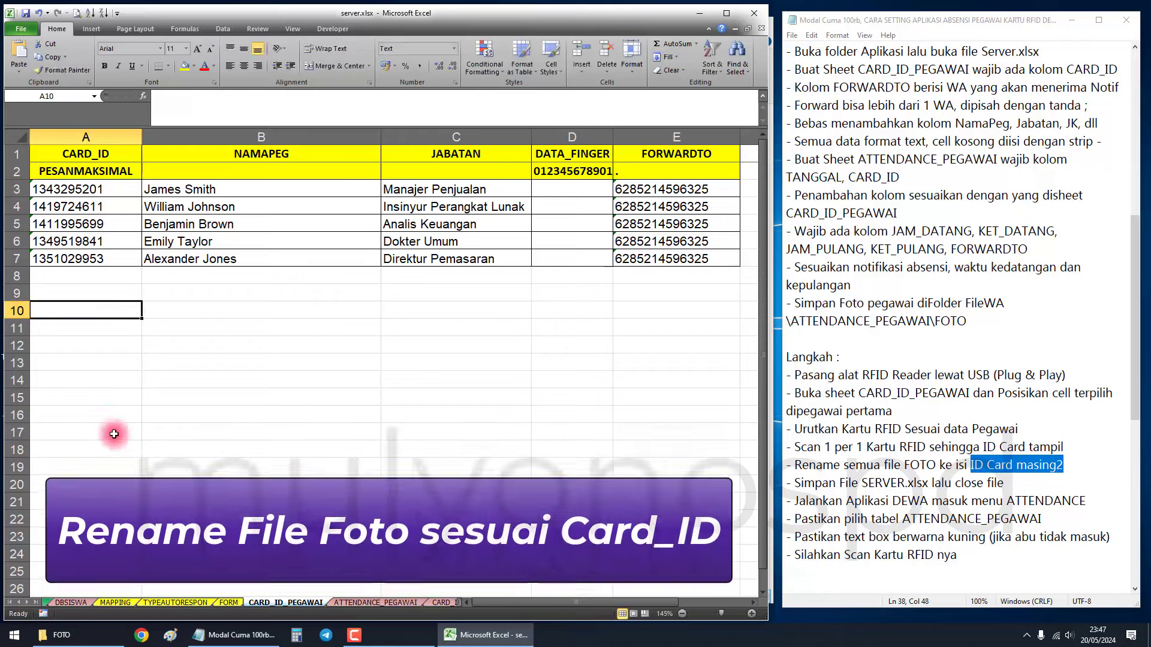
pyautogui.click(72, 634)
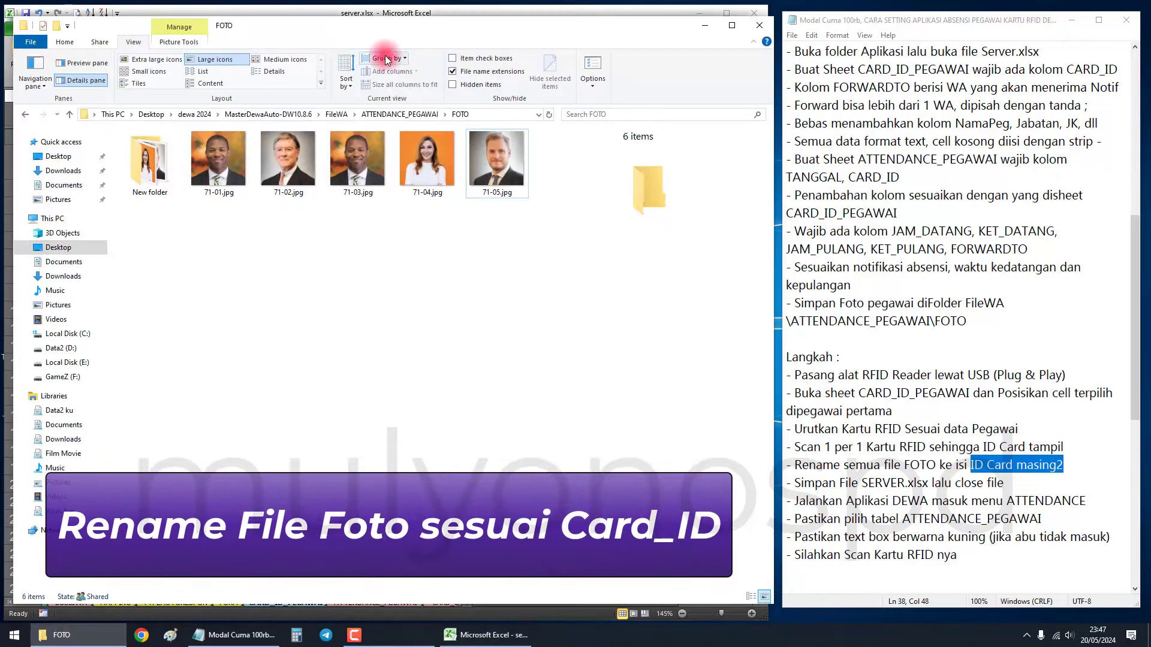
pyautogui.moveTo(330, 24); pyautogui.dragTo(478, 183)
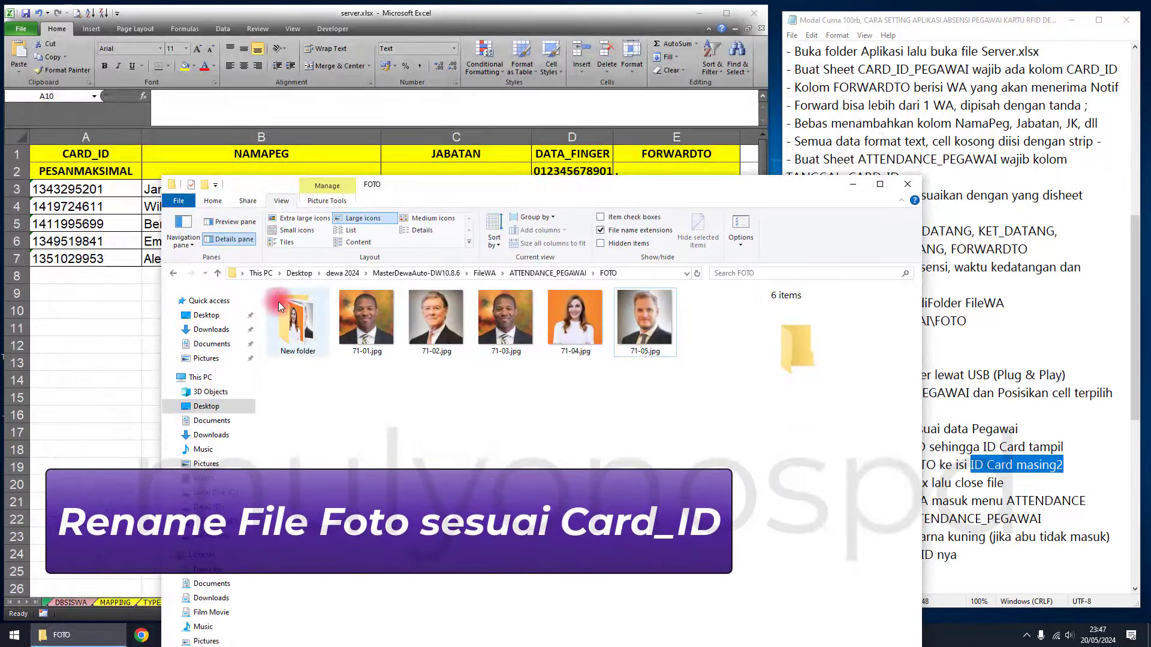
pyautogui.click(369, 324)
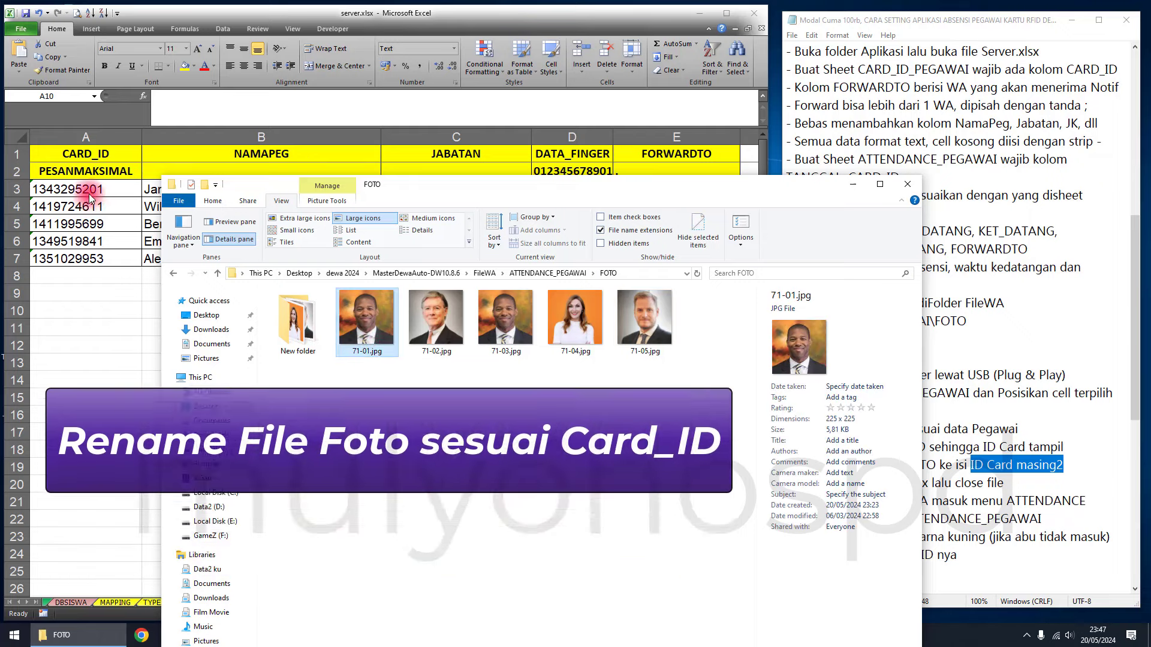
pyautogui.click(90, 197)
pyautogui.click(93, 207)
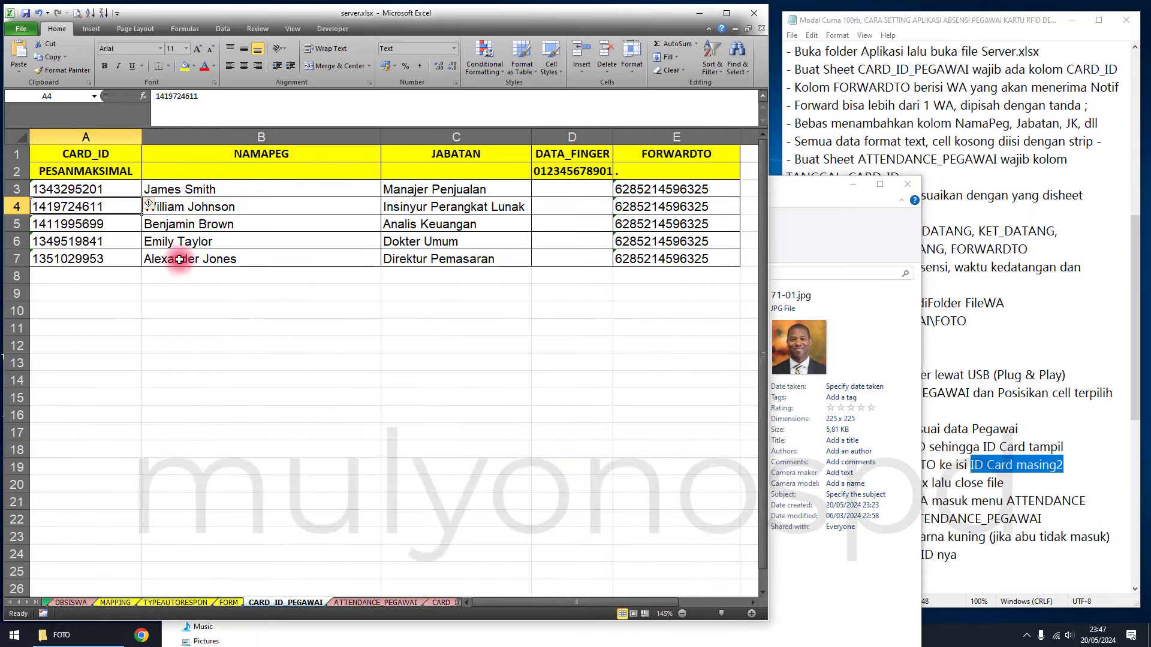
pyautogui.click(830, 447)
pyautogui.click(434, 422)
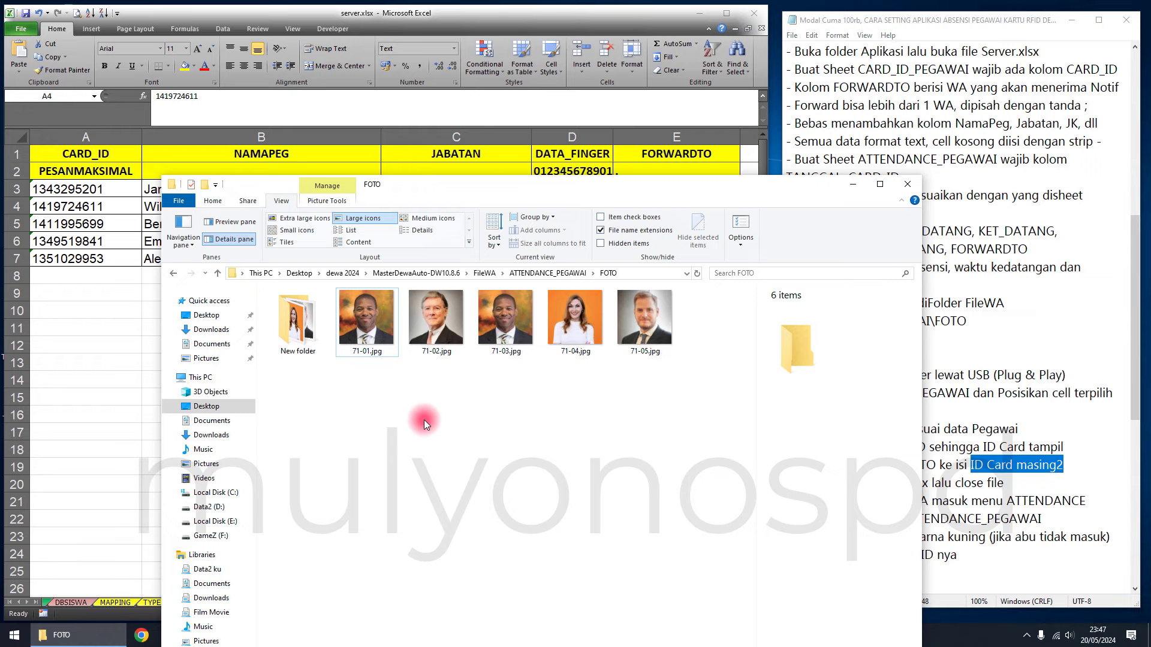
pyautogui.moveTo(406, 176); pyautogui.dragTo(279, 30)
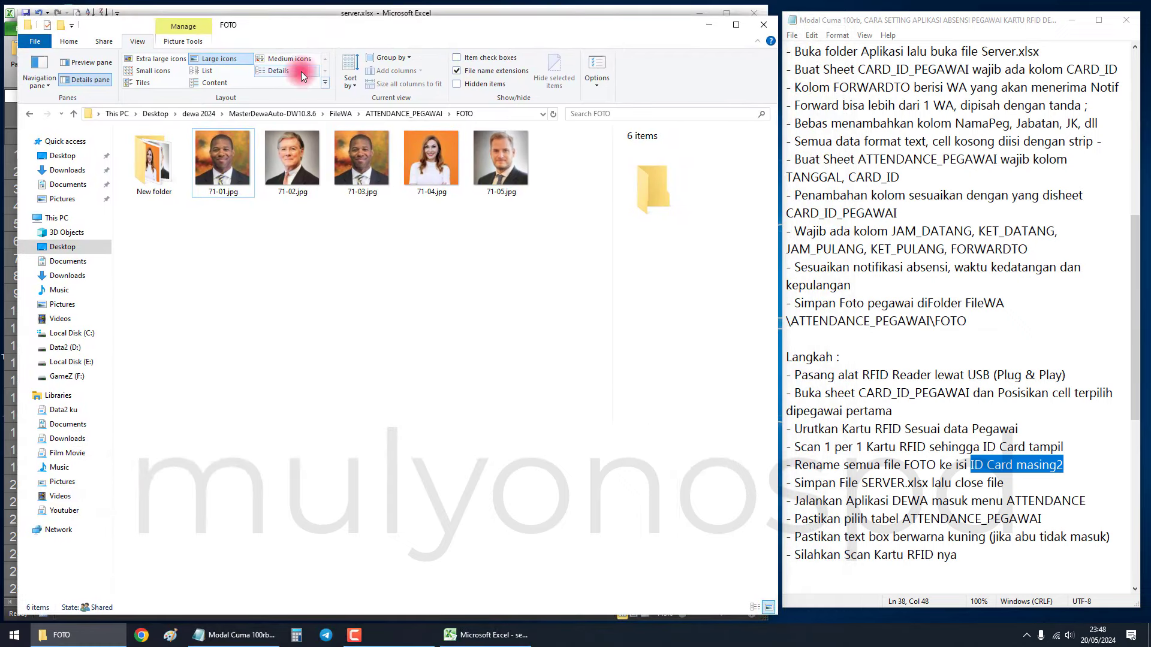
pyautogui.moveTo(286, 26); pyautogui.dragTo(292, 22)
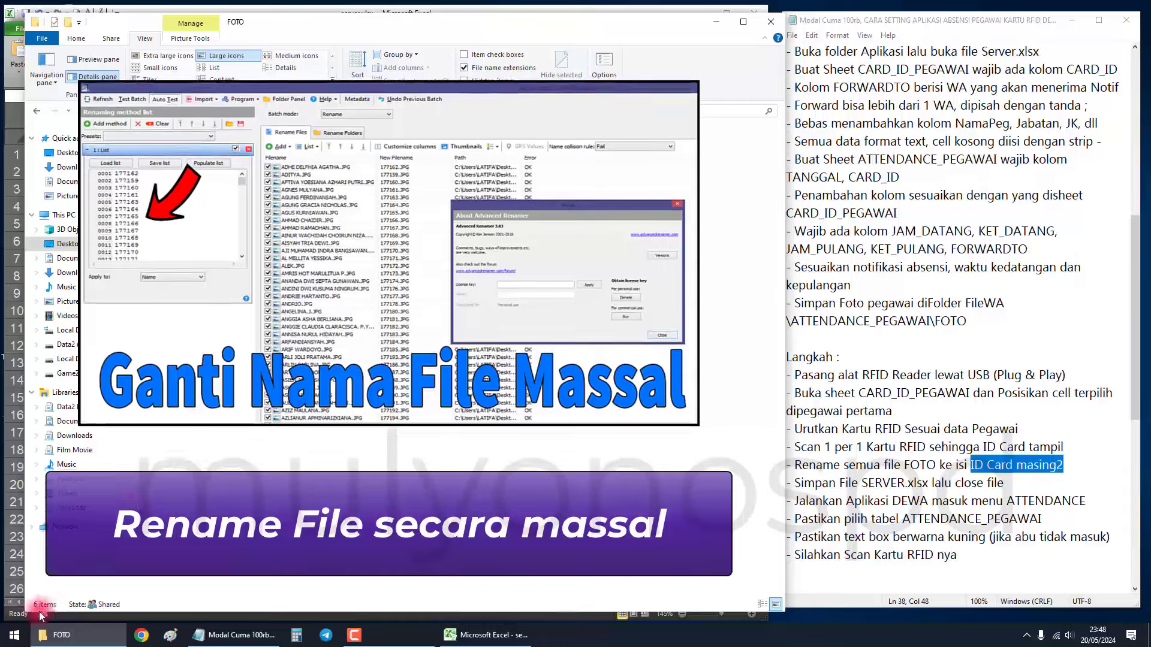
# Launch Advanced Renamer from the app launcher by searching 'adv'.
pyautogui.click(12, 636)
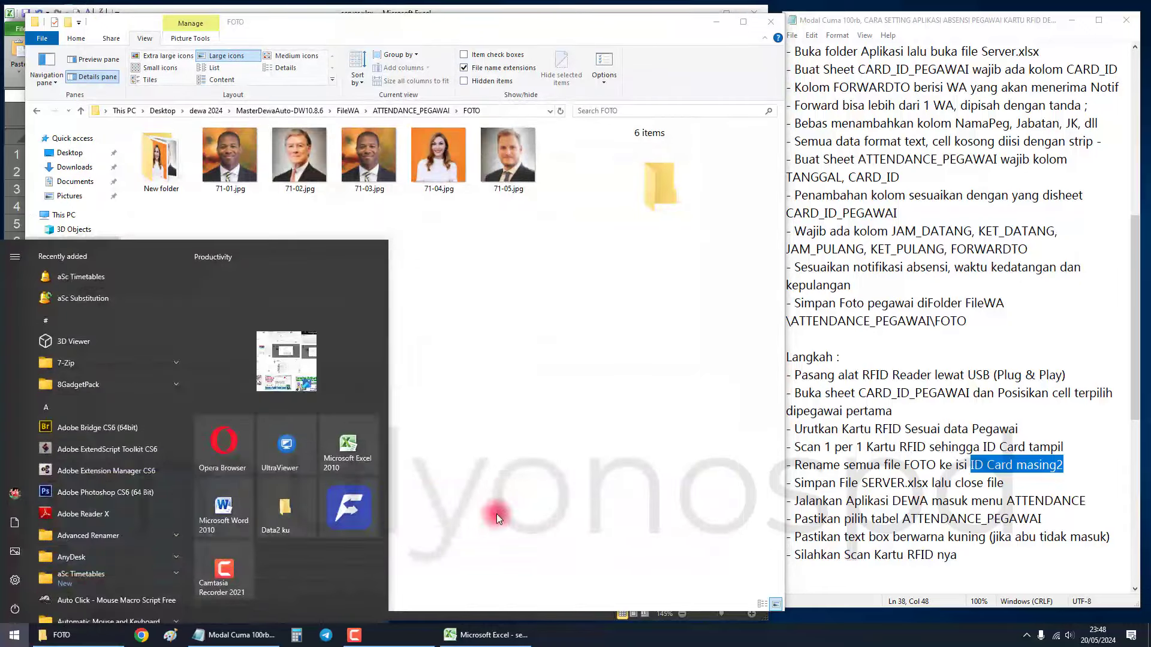
pyautogui.write('adv')
pyautogui.click(114, 315)
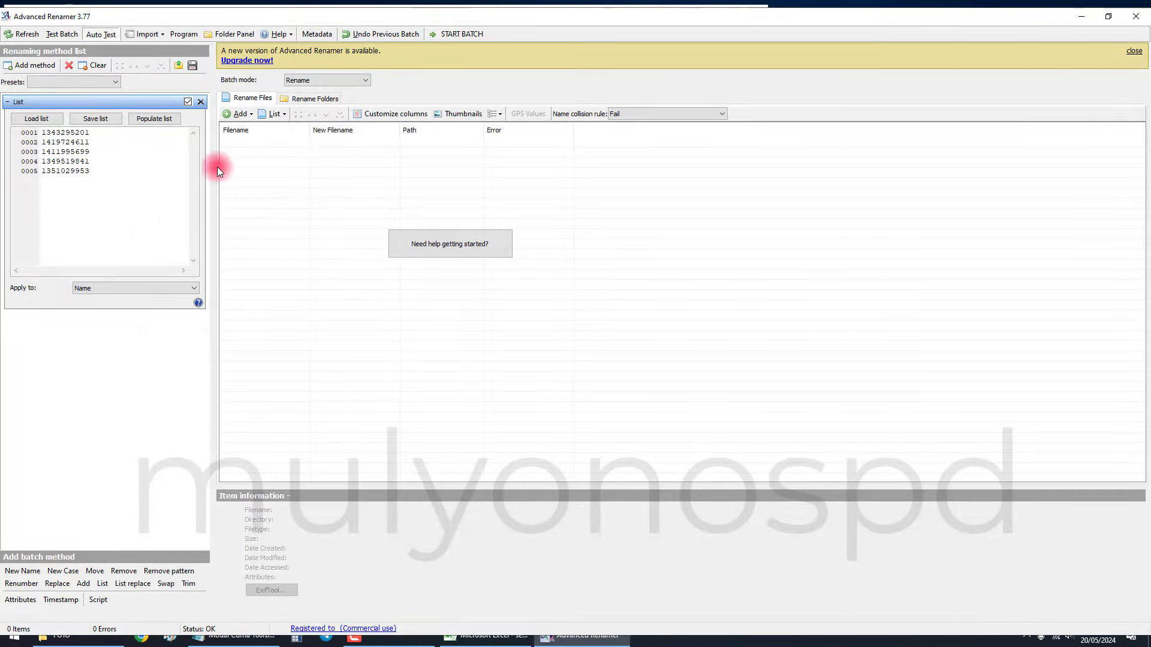
# Remove the old List renaming method and add photos 71-01 to 71-05 from FOTO.
pyautogui.moveTo(93, 172); pyautogui.dragTo(25, 108)
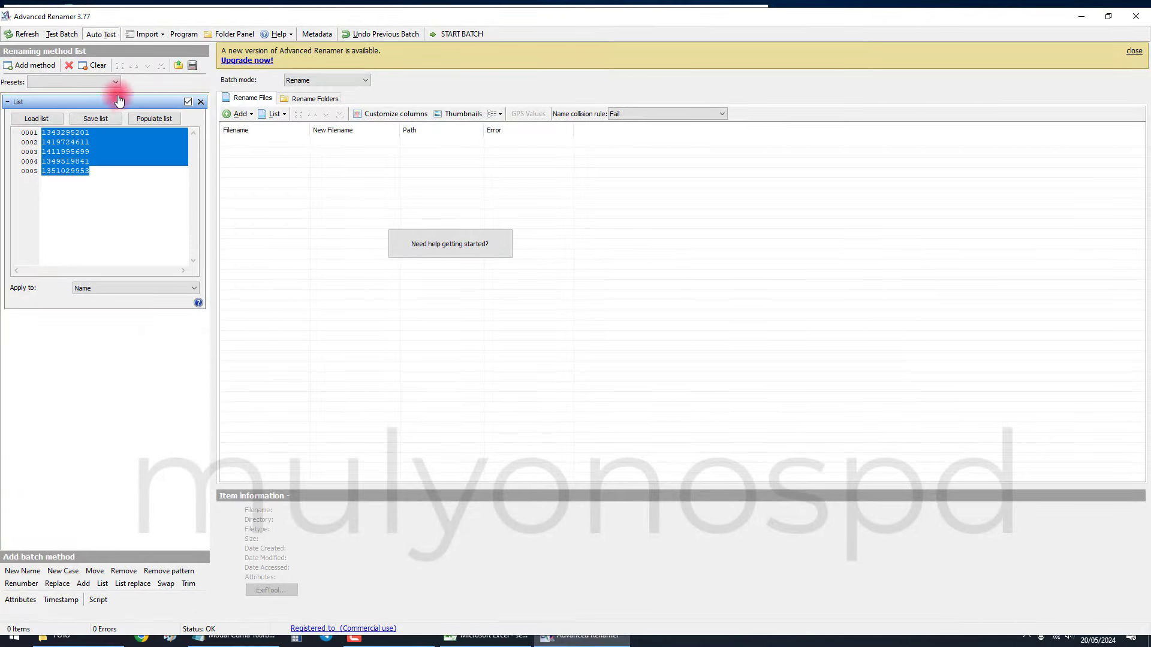
pyautogui.click(200, 102)
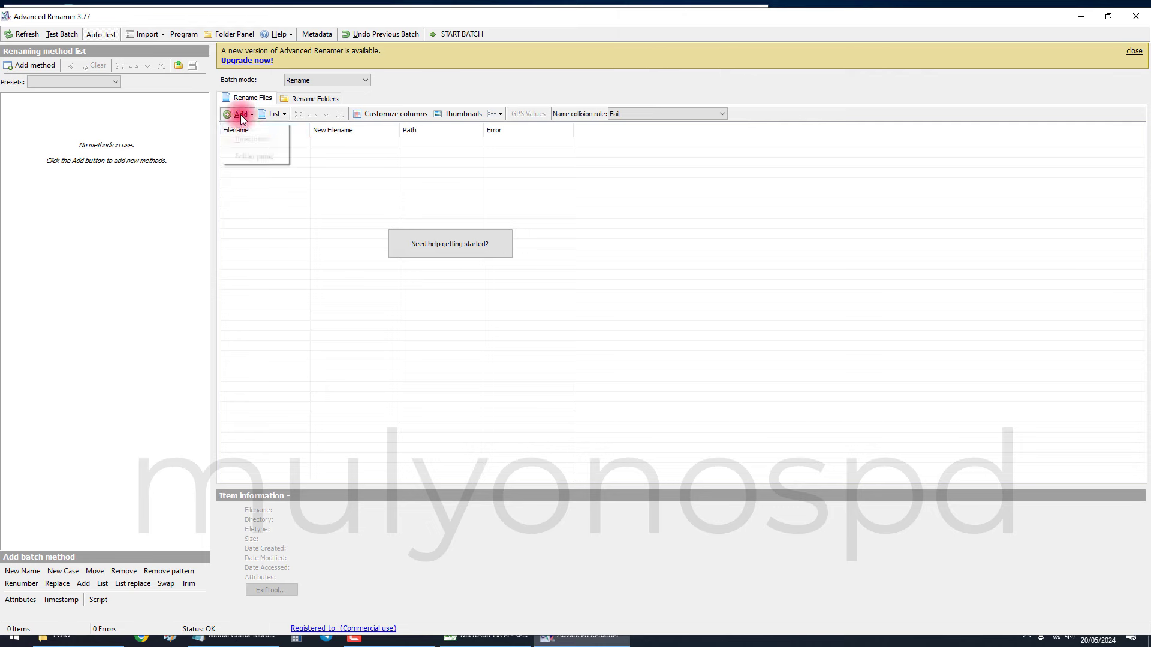
pyautogui.click(250, 128)
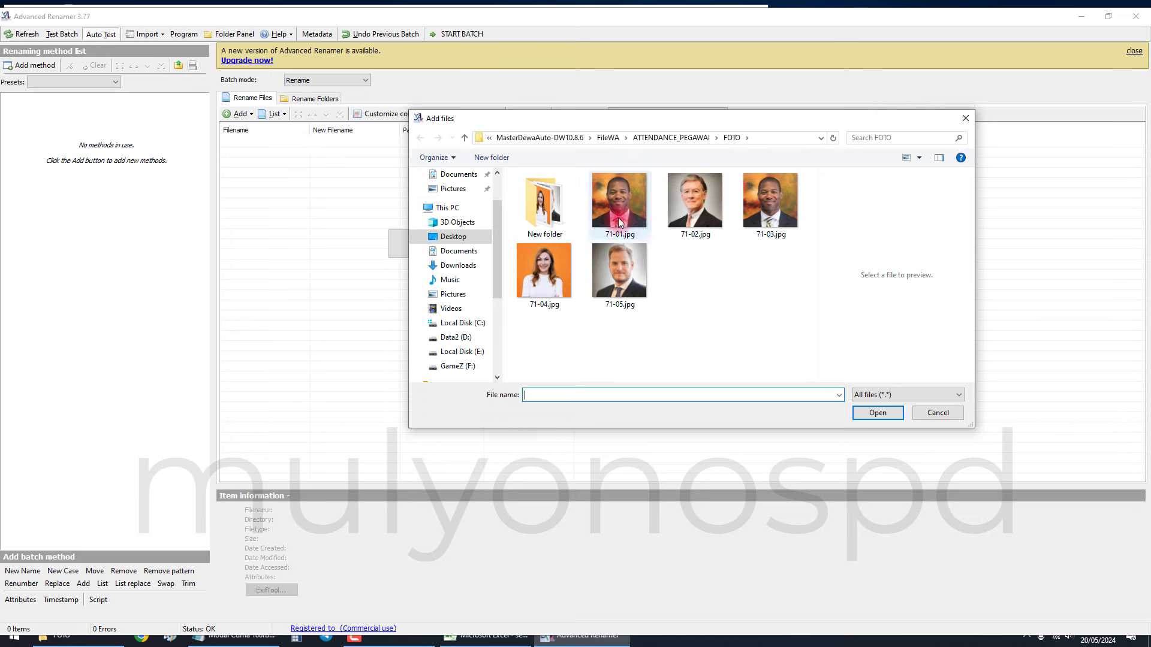
pyautogui.keyDown('shift'); pyautogui.click(647, 286); pyautogui.keyUp('shift')
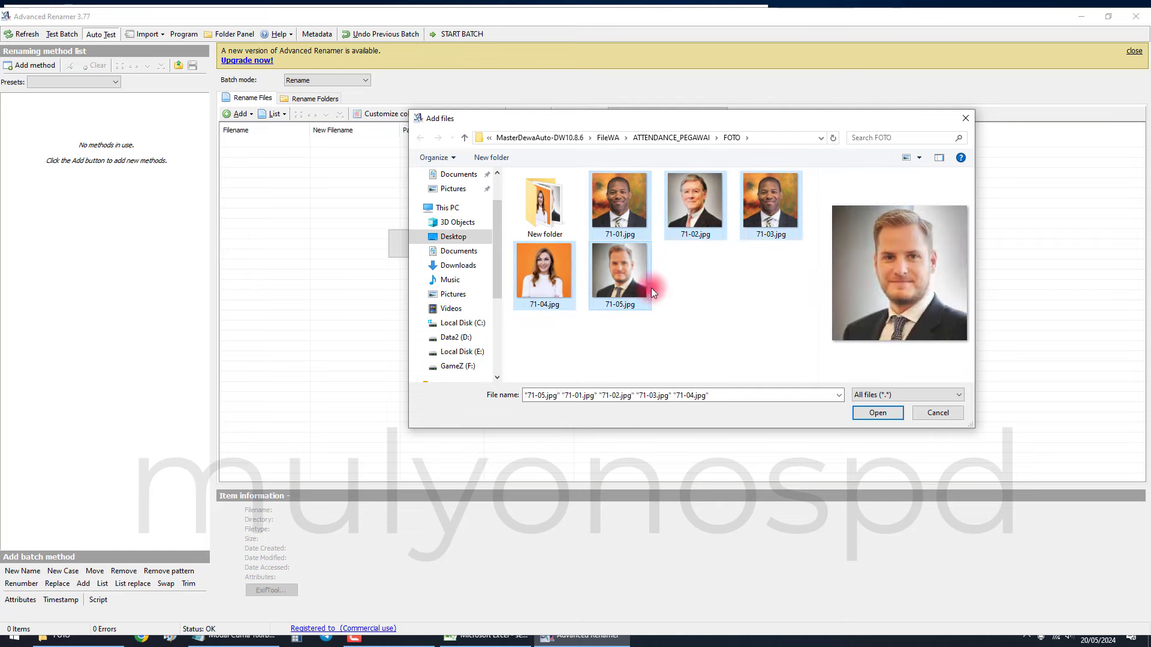
pyautogui.click(868, 412)
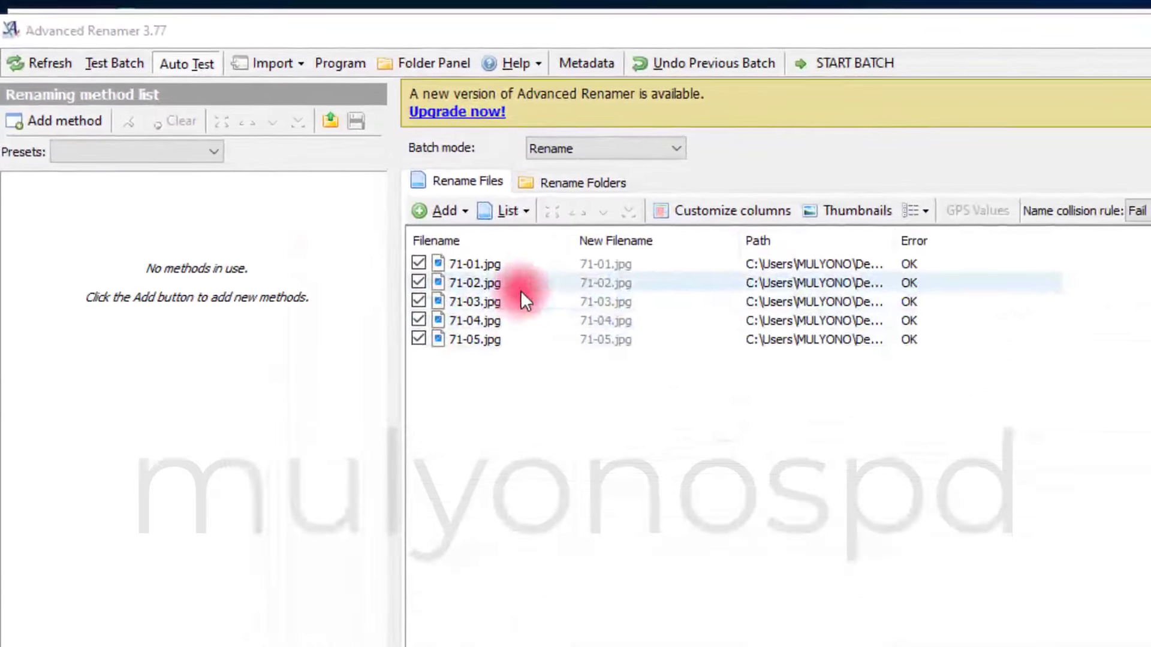
# Add a List renaming method and paste the card IDs from Excel cells A3:A7 into it.
pyautogui.click(33, 124)
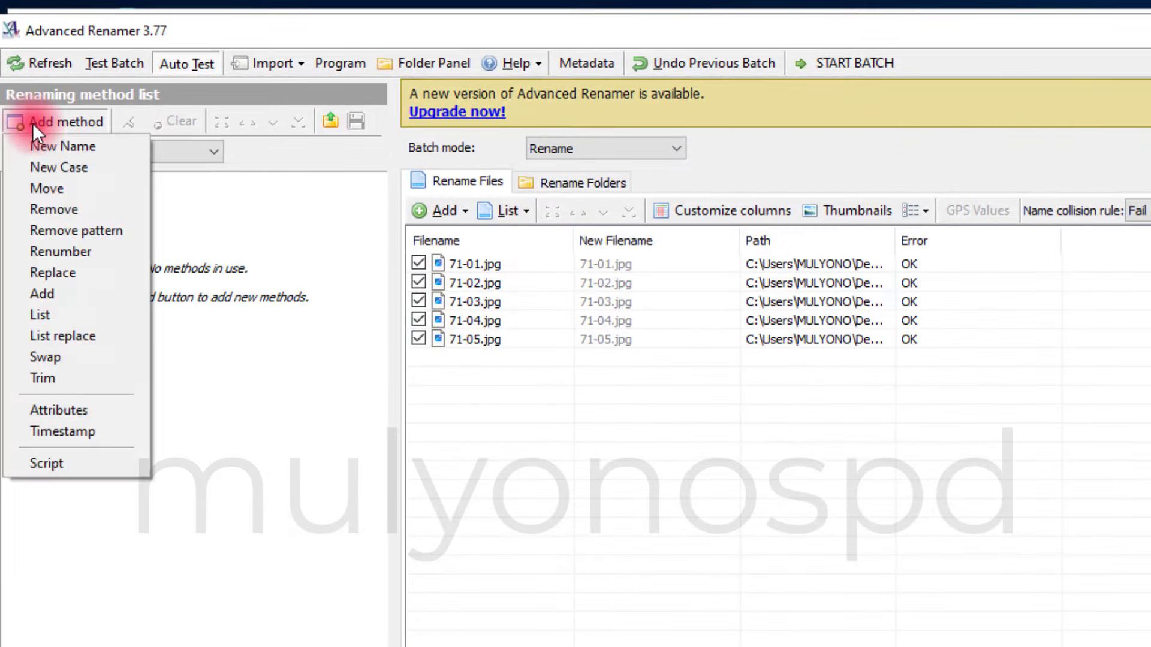
pyautogui.click(81, 315)
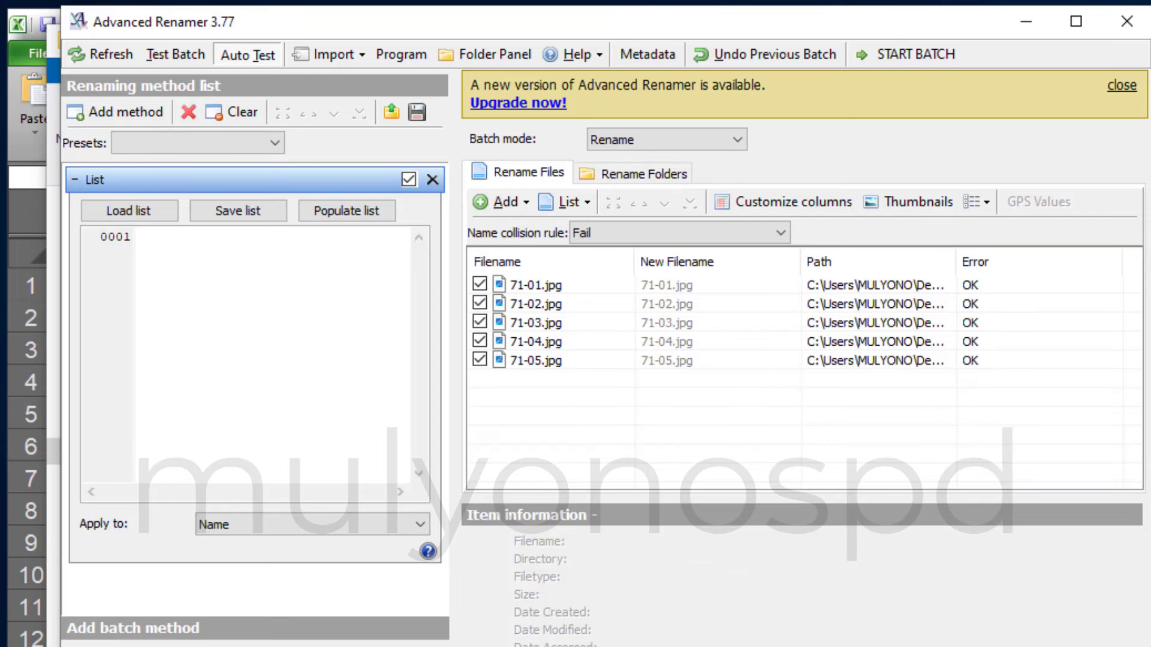
pyautogui.hotkey('alt', 'Tab')
pyautogui.moveTo(221, 359); pyautogui.dragTo(212, 477)
pyautogui.hotkey('ctrl', 'c')
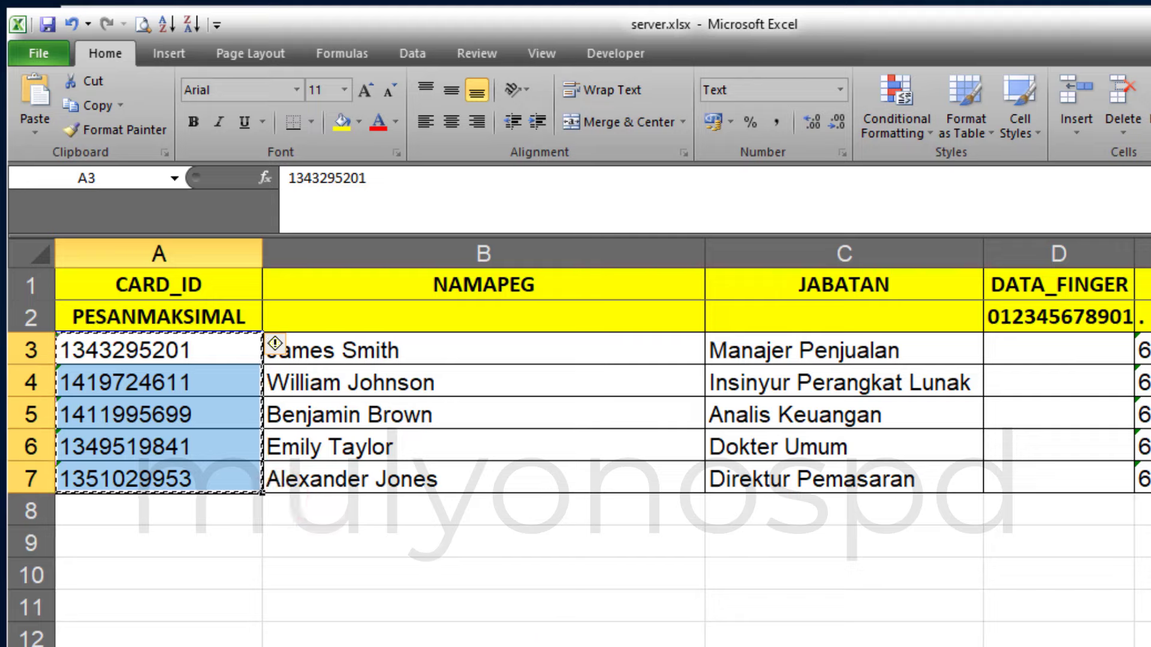
pyautogui.hotkey('alt', 'Tab')
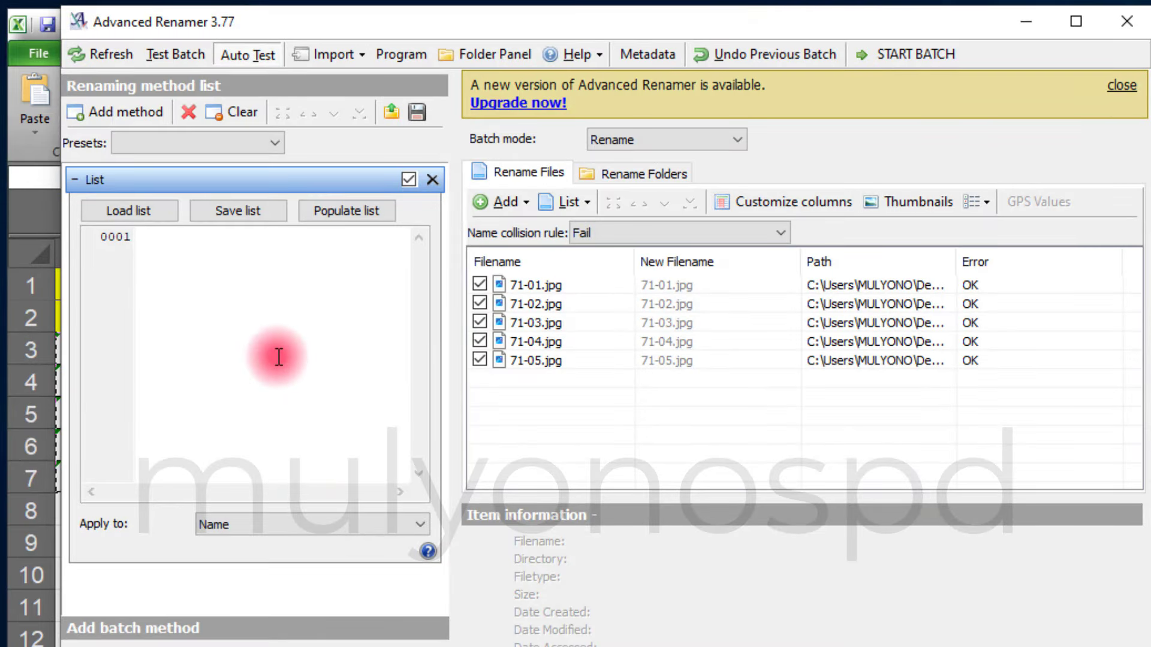
pyautogui.hotkey('ctrl', 'v')
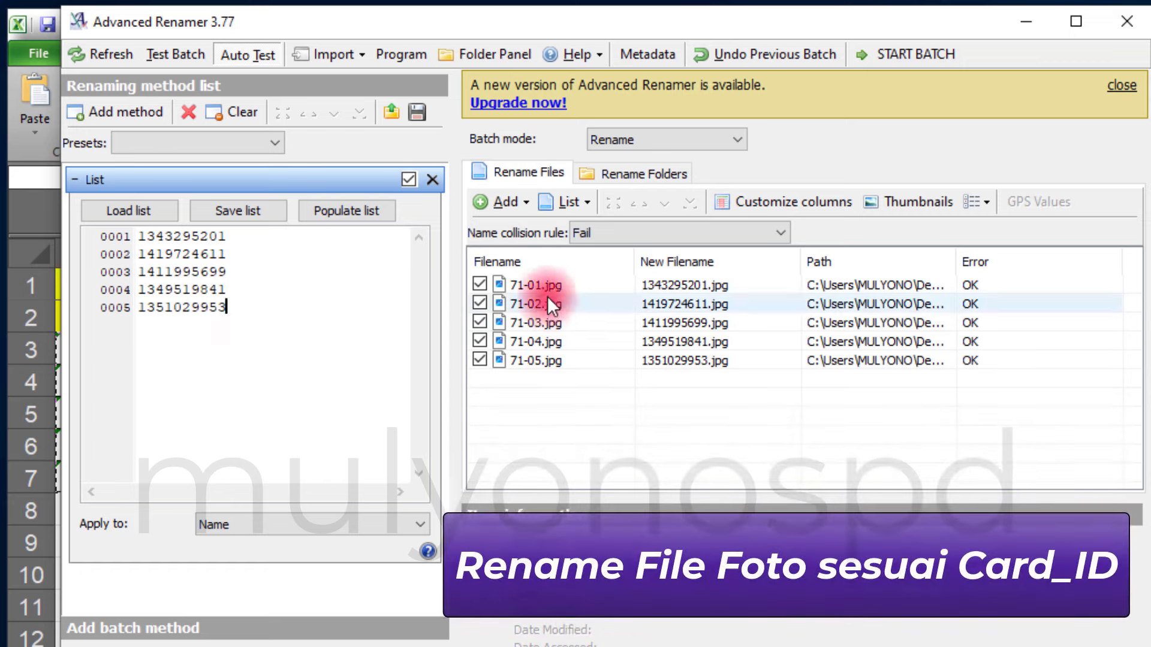
# Check the new file names and run the batch rename.
pyautogui.click(536, 288)
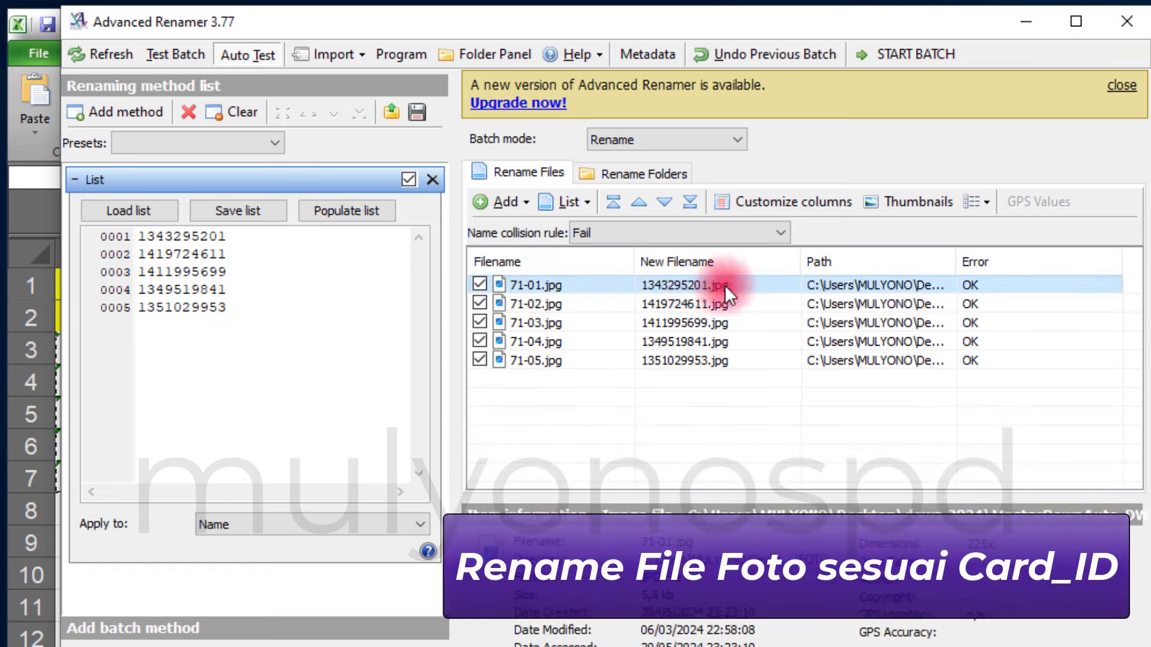
pyautogui.click(883, 56)
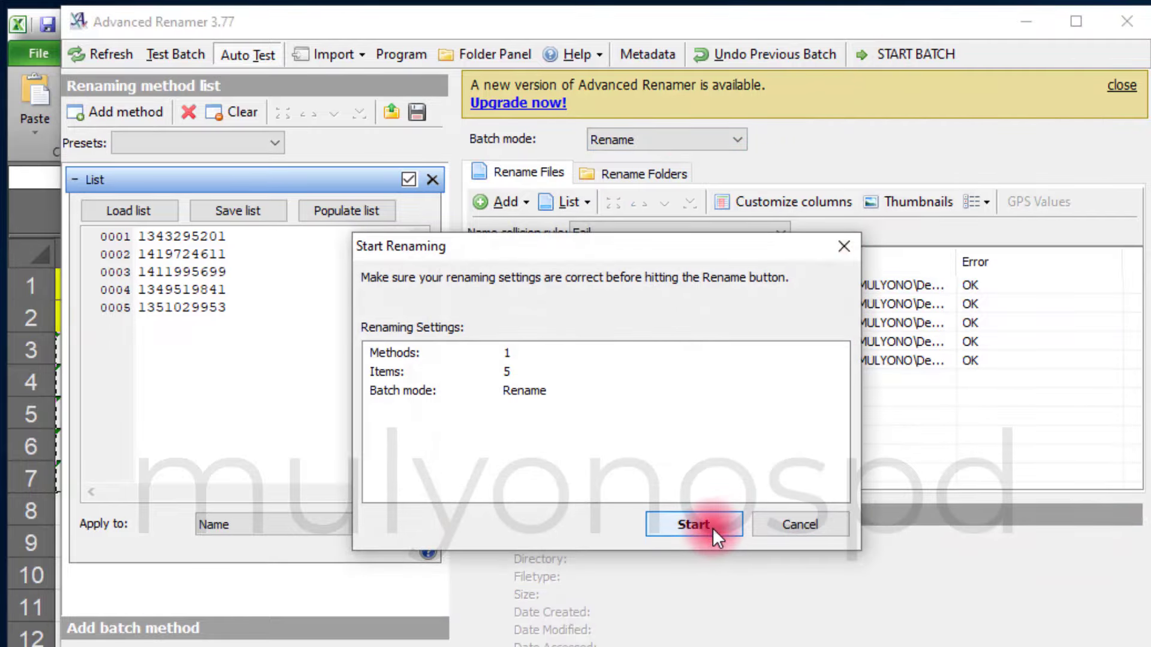
pyautogui.click(699, 527)
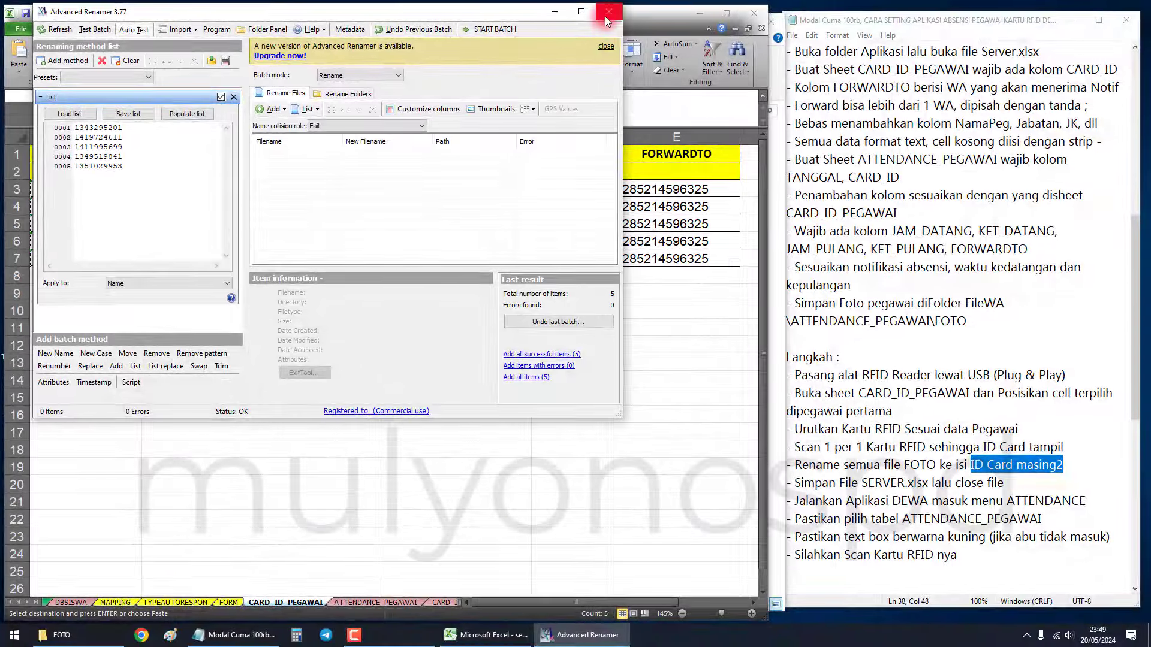
pyautogui.click(606, 16)
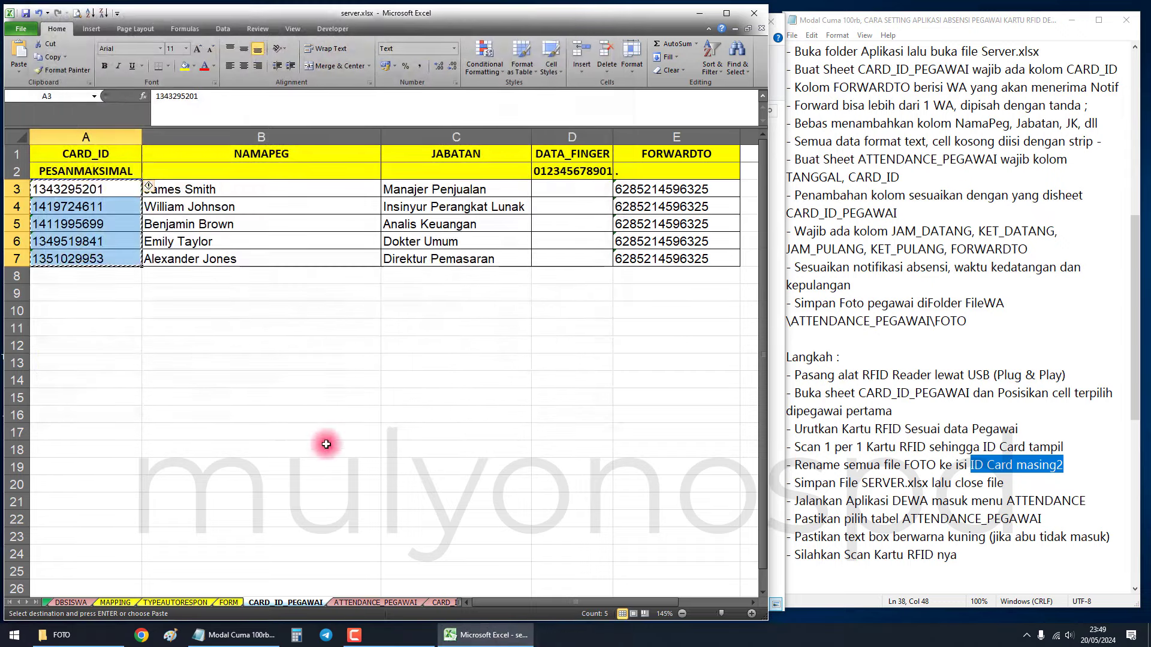
pyautogui.click(66, 635)
pyautogui.click(225, 167)
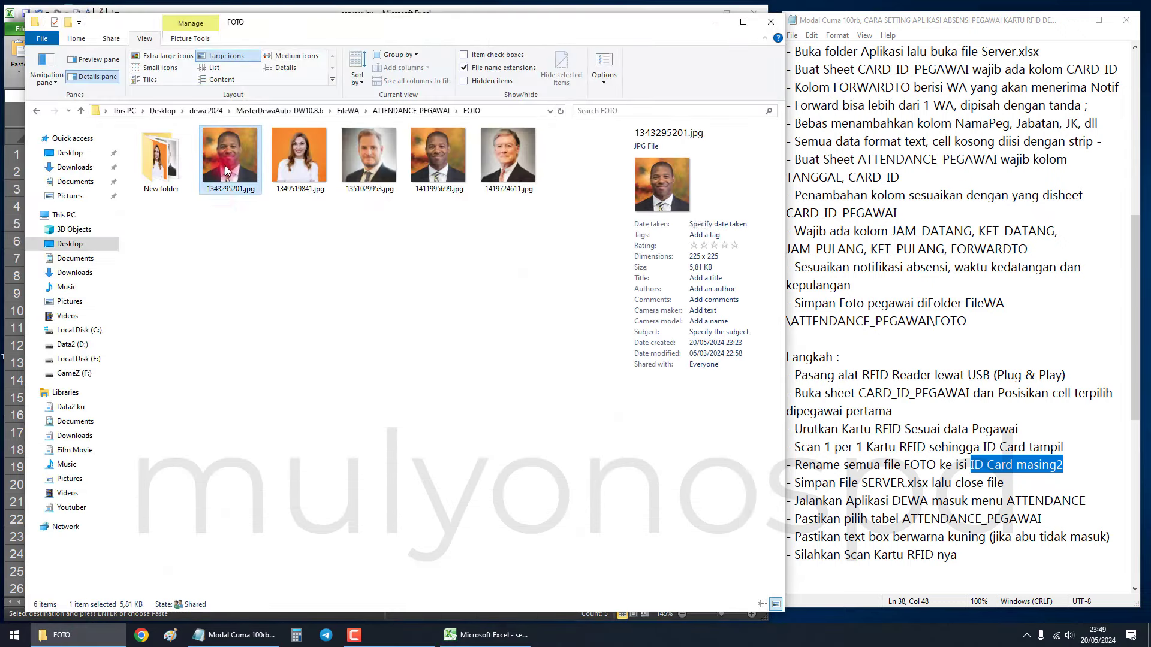
pyautogui.click(286, 179)
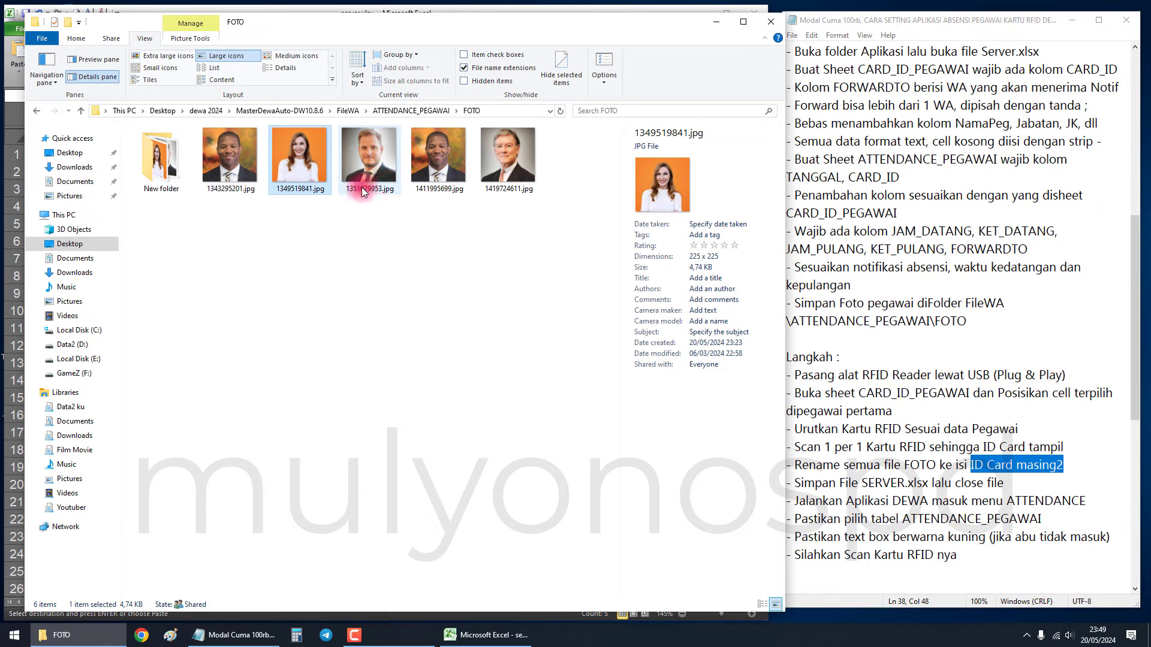
pyautogui.click(440, 159)
pyautogui.click(528, 173)
pyautogui.click(481, 262)
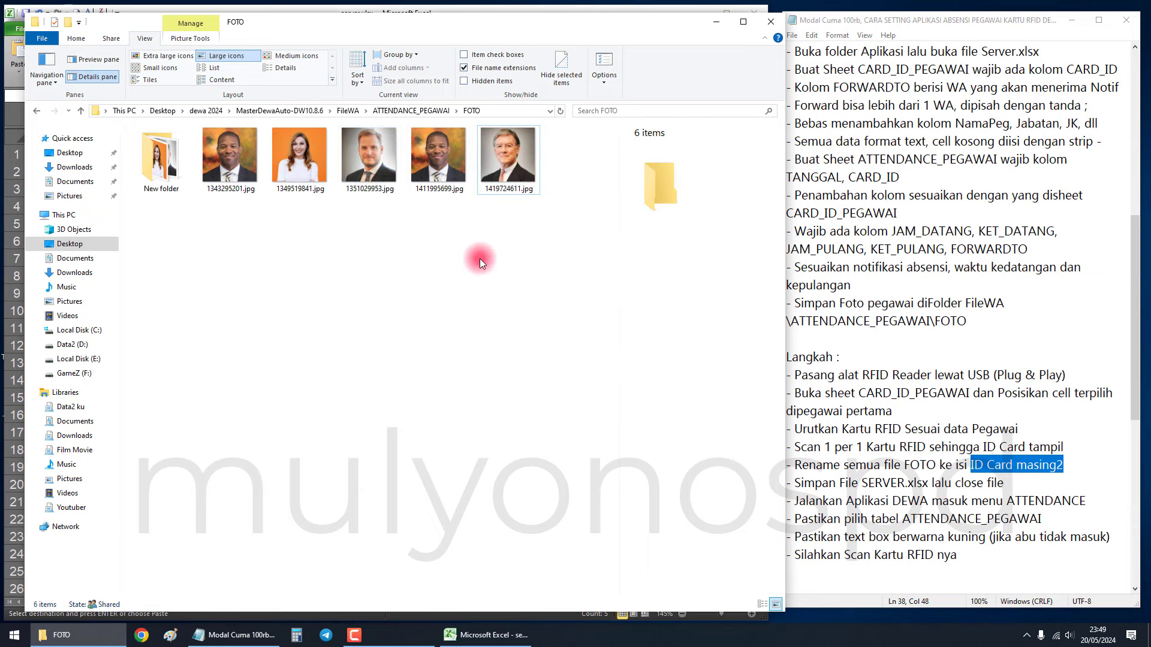
pyautogui.click(242, 178)
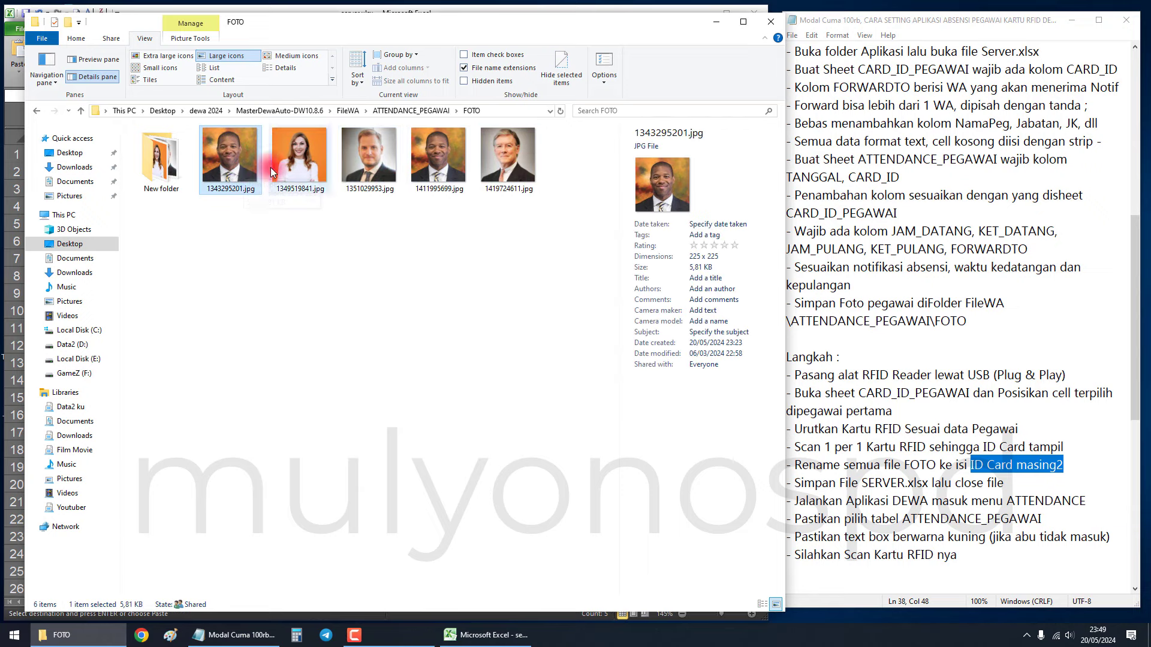
# Cancel the pending copy in Excel, close the workbook, and highlight the next note.
pyautogui.click(486, 635)
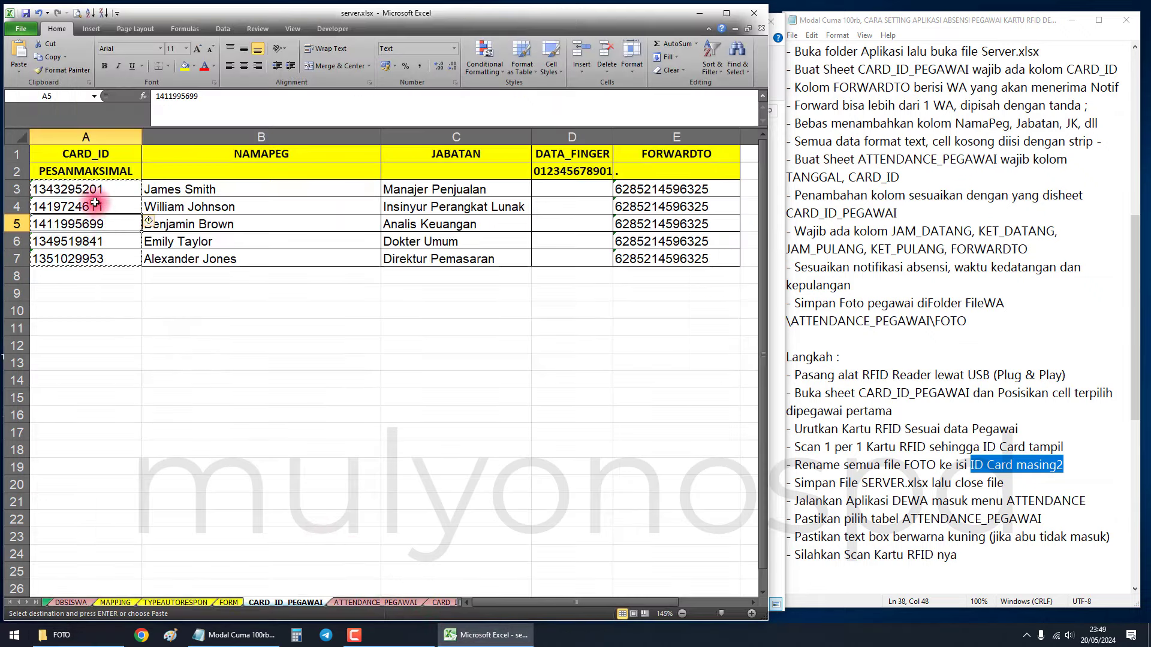
pyautogui.press('Escape')
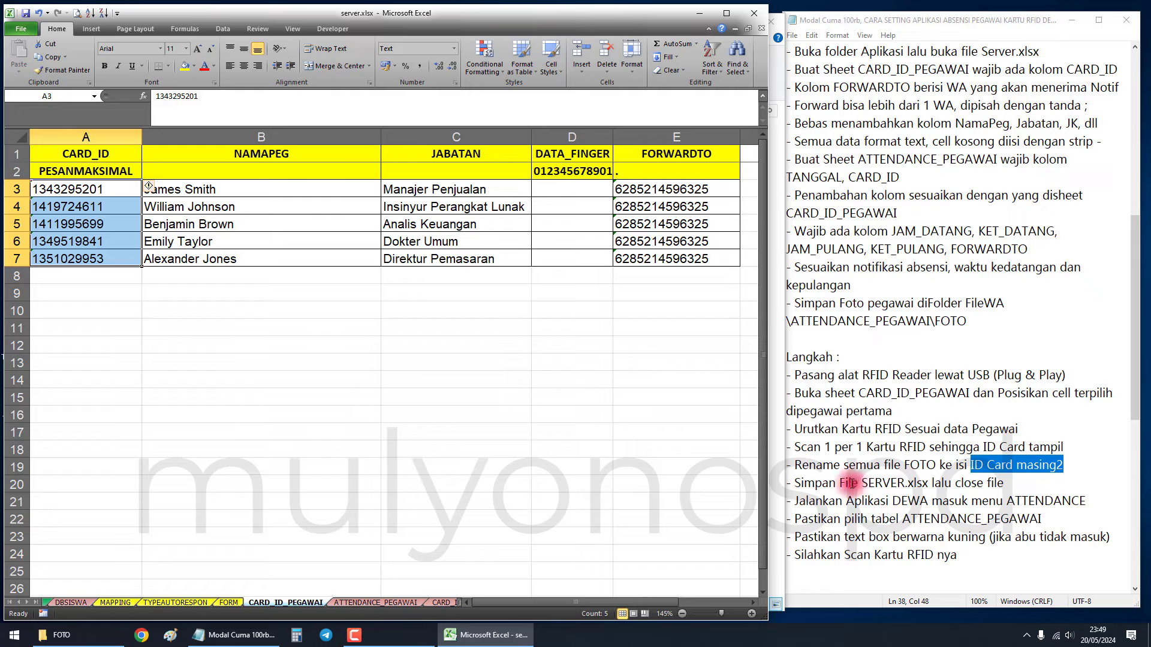
pyautogui.click(755, 16)
pyautogui.moveTo(809, 503); pyautogui.dragTo(1053, 504)
# Launch DewaAuto.exe from MasterDewaAuto-DW10.8.6 and open its RFID Attendance screen.
pyautogui.click(313, 421)
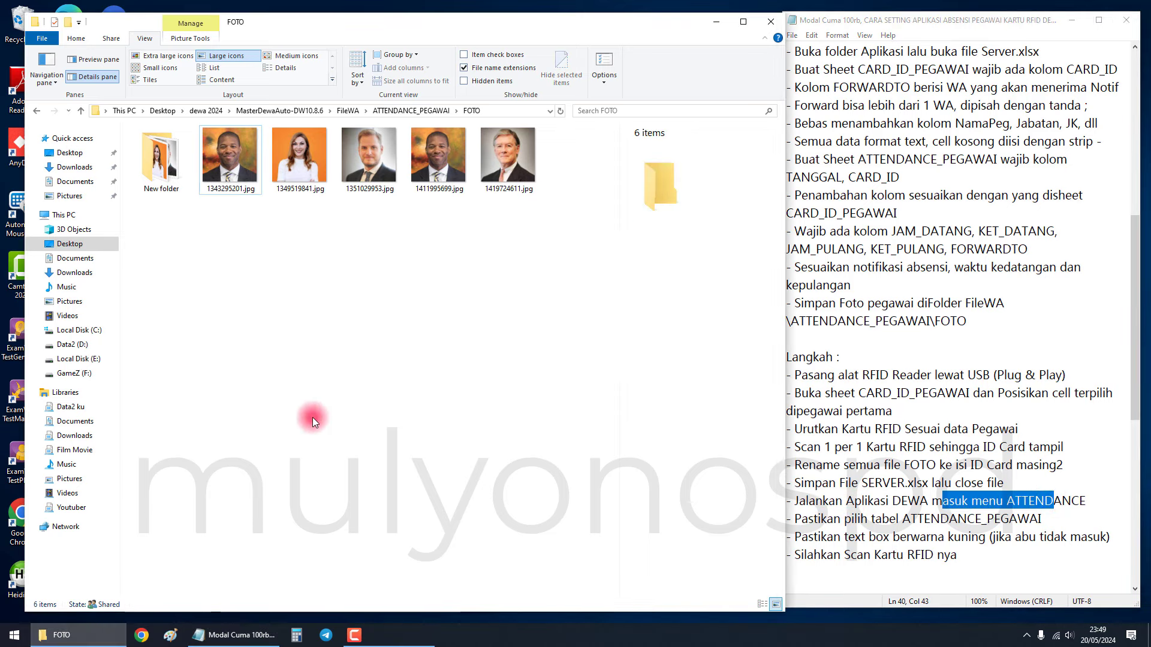
pyautogui.click(293, 109)
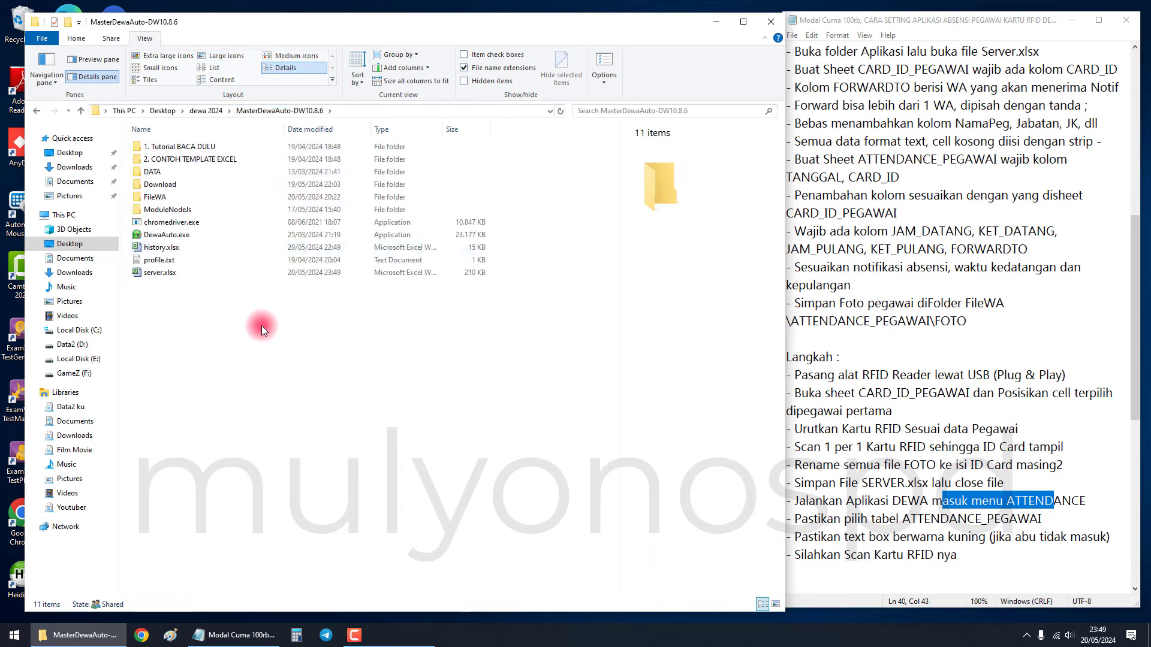
pyautogui.doubleClick(180, 235)
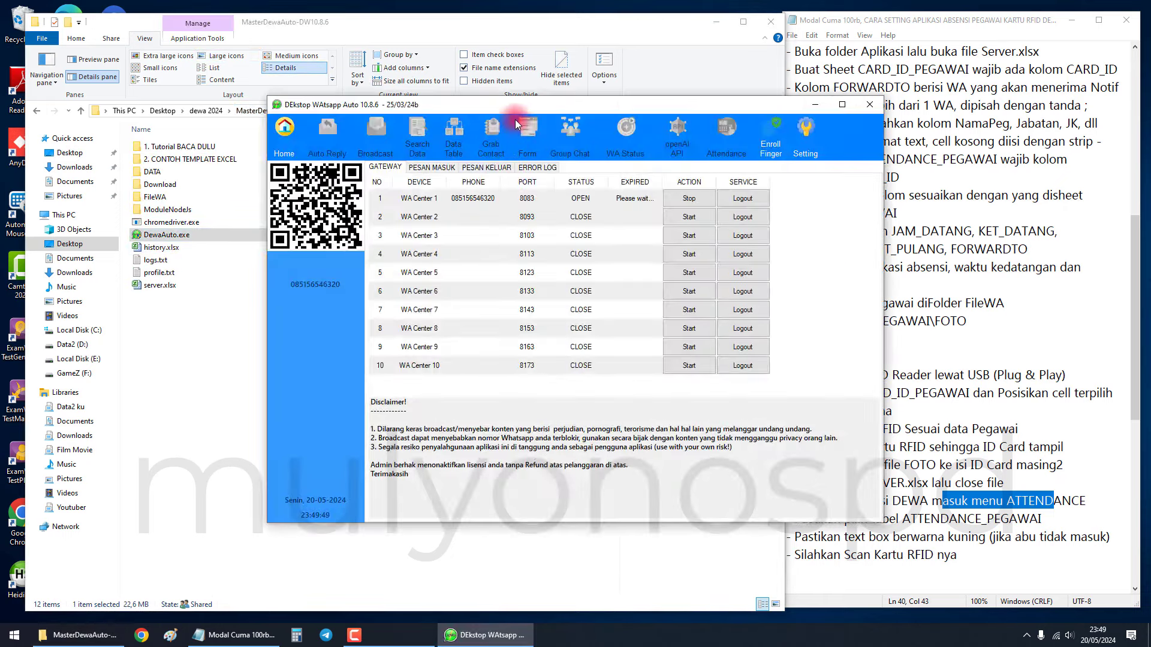
pyautogui.moveTo(514, 105); pyautogui.dragTo(272, 24)
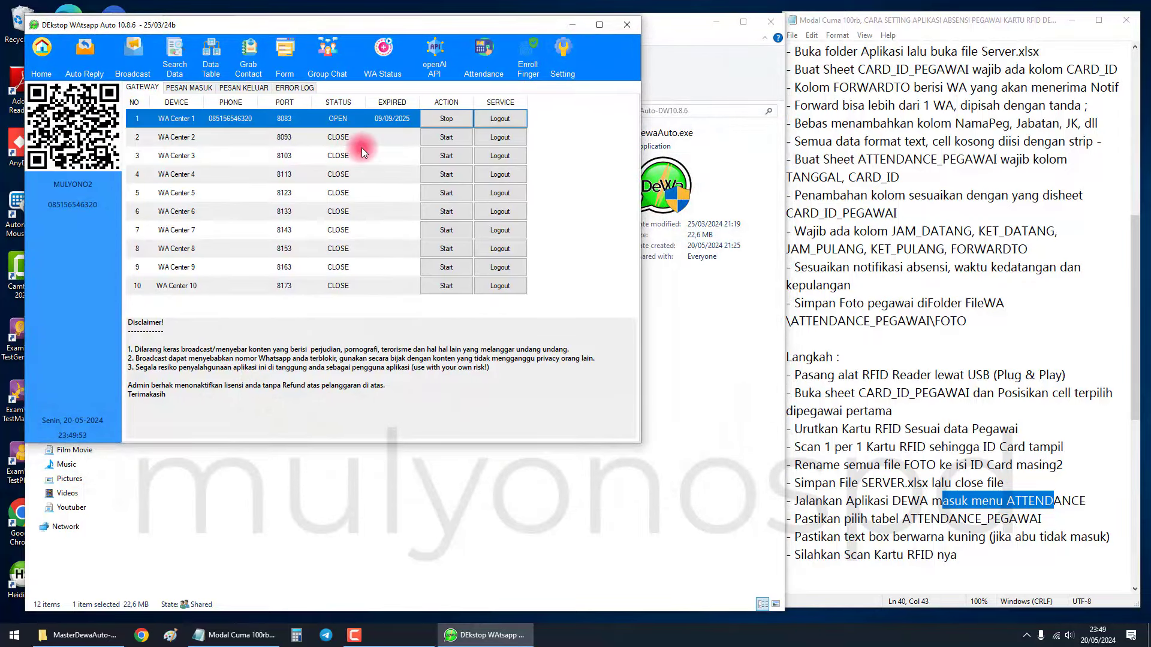
pyautogui.click(483, 57)
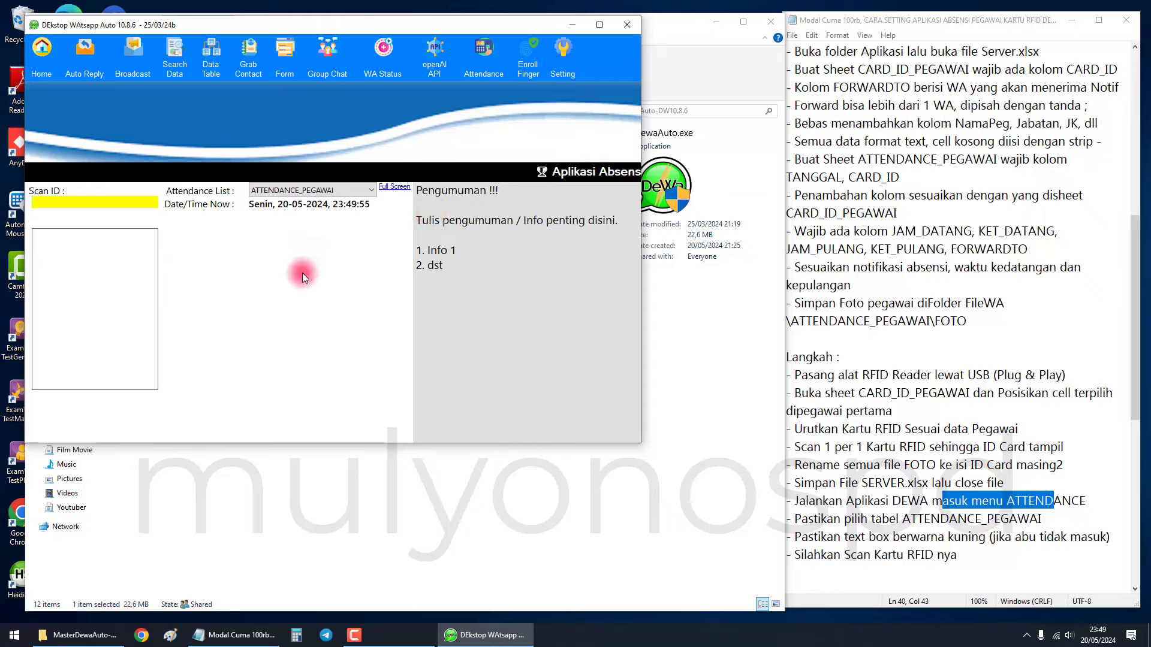
# Select ATTENDANCE_PEGAWAI in the Attendance List combo.
pyautogui.moveTo(851, 520); pyautogui.dragTo(1046, 519)
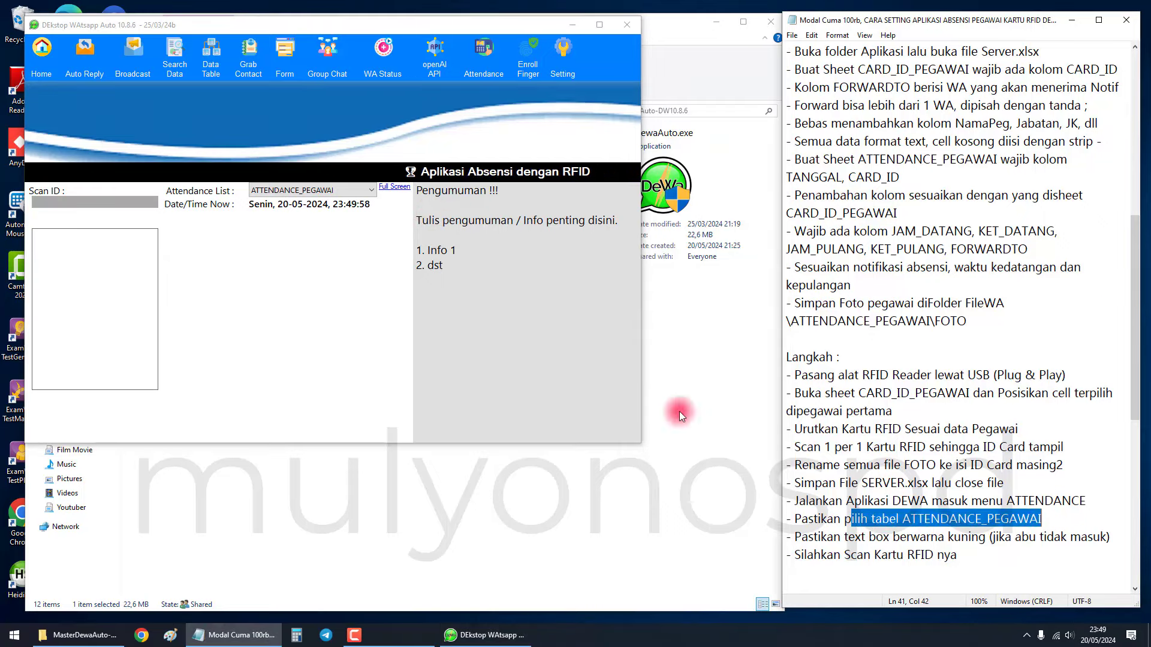
pyautogui.click(332, 268)
pyautogui.click(276, 191)
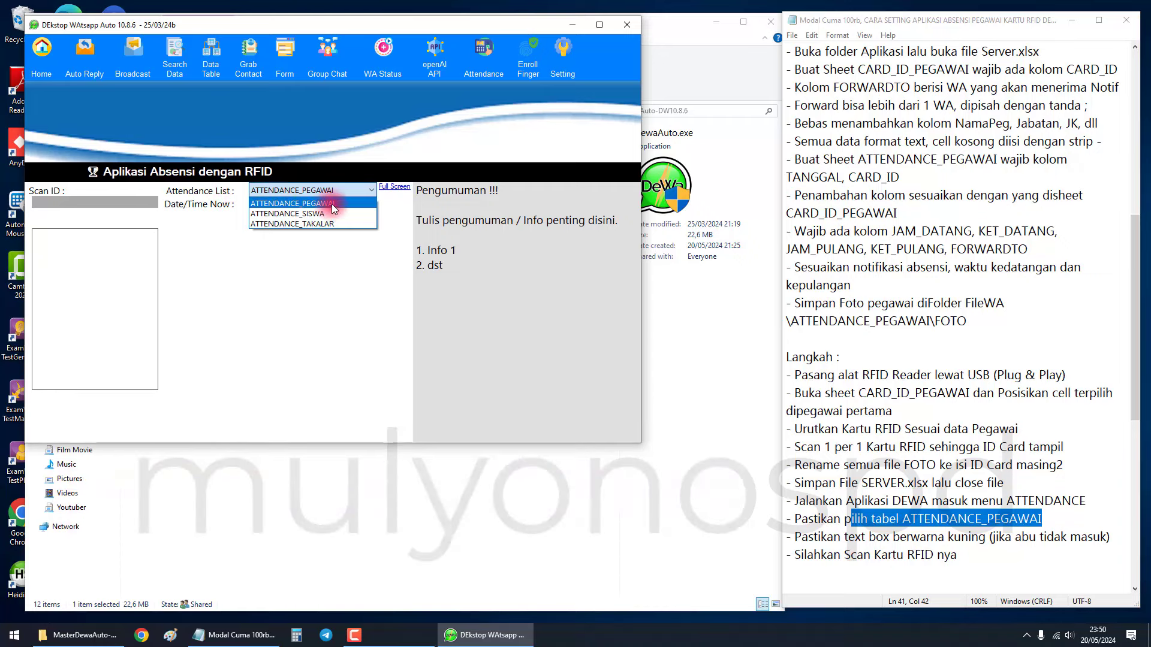
pyautogui.click(332, 204)
pyautogui.click(322, 191)
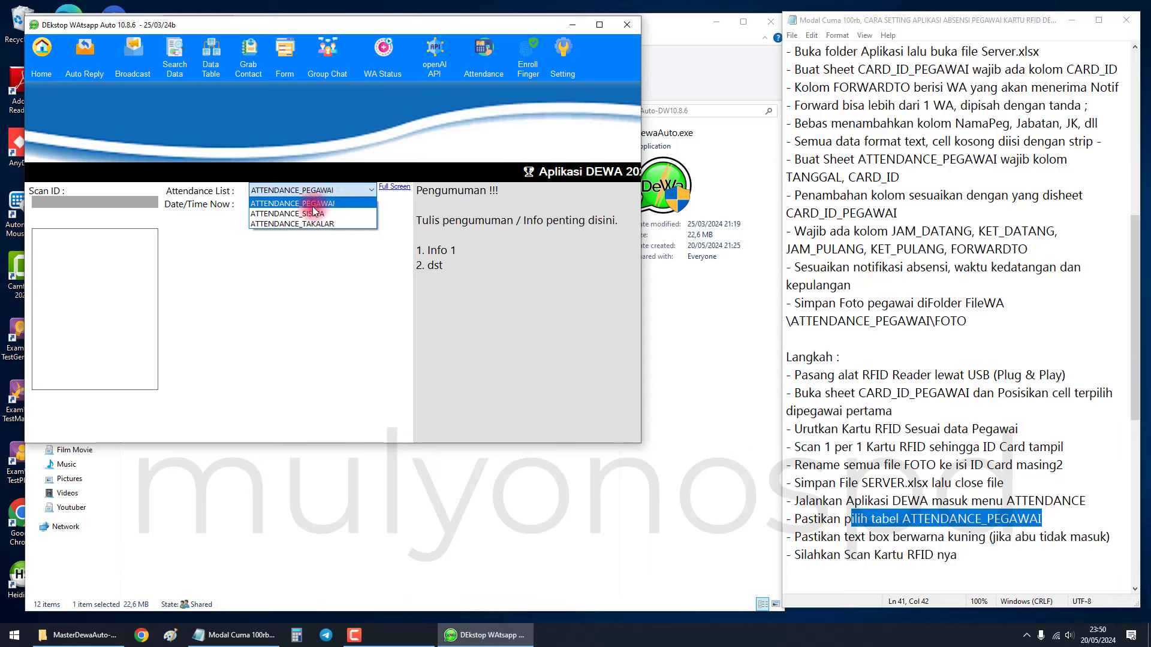
pyautogui.click(315, 203)
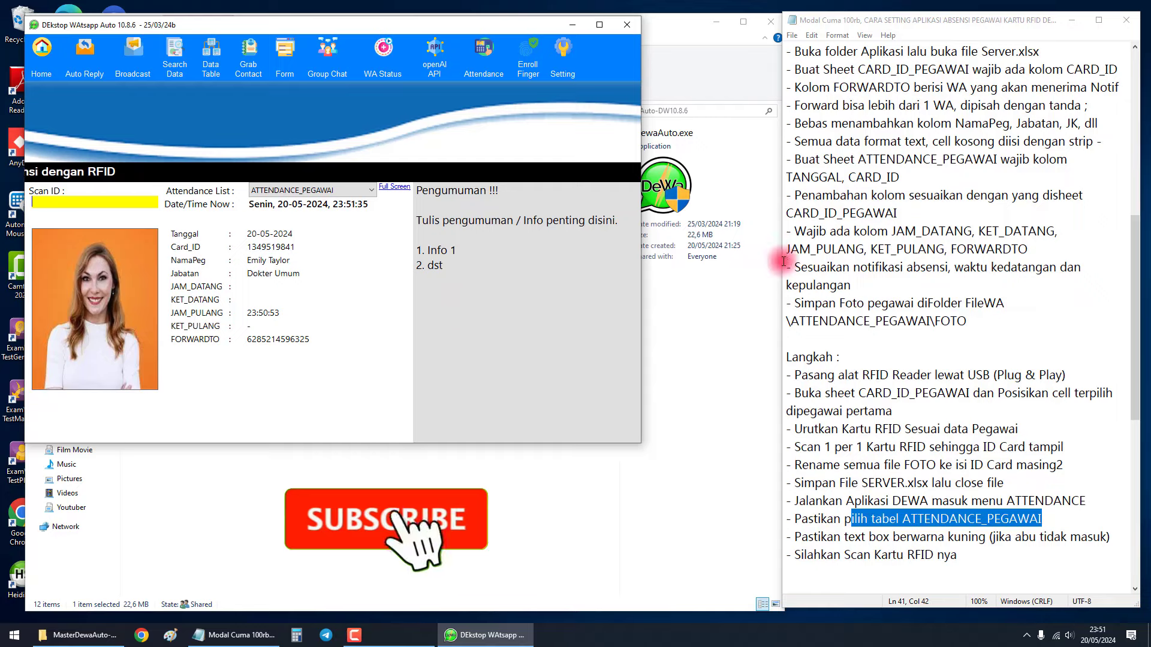
# Switch back to the notes document and scroll up.
pyautogui.click(878, 233)
pyautogui.scroll(8, 879, 248)
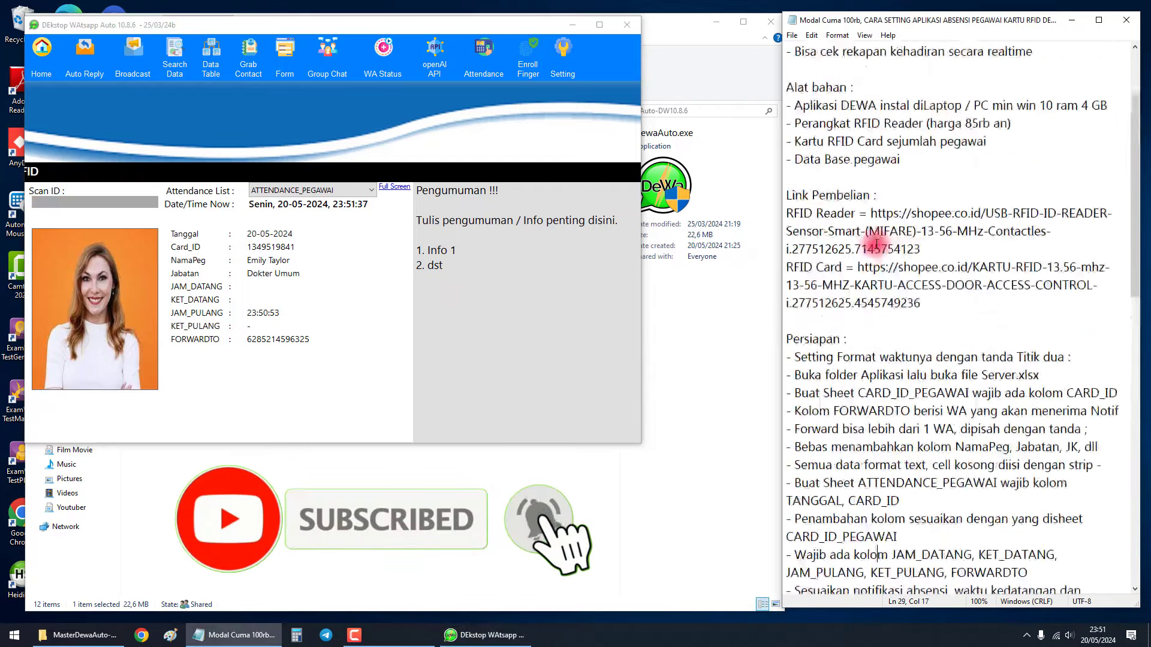